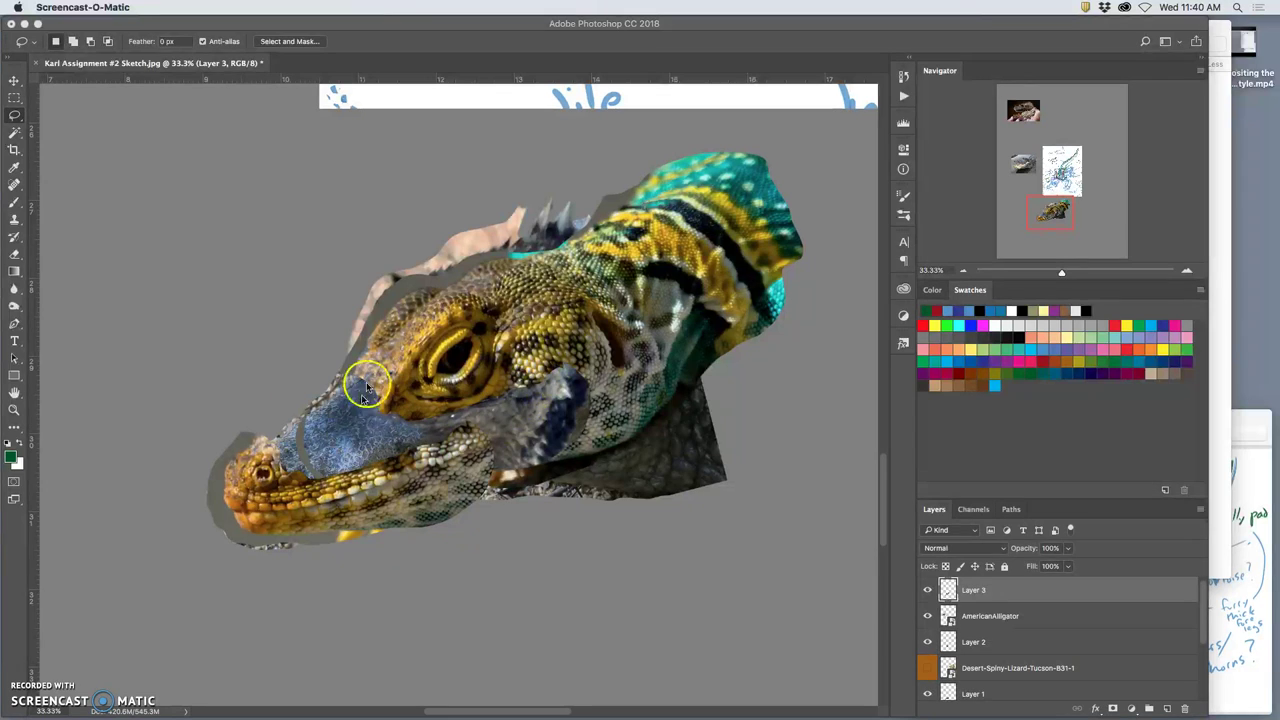
Step: With the Eraser at 100% opacity, erase the grey fringe on Layer 3 along the top of the head up to the neck
{"action": "left_click", "coordinate": [15, 258]}
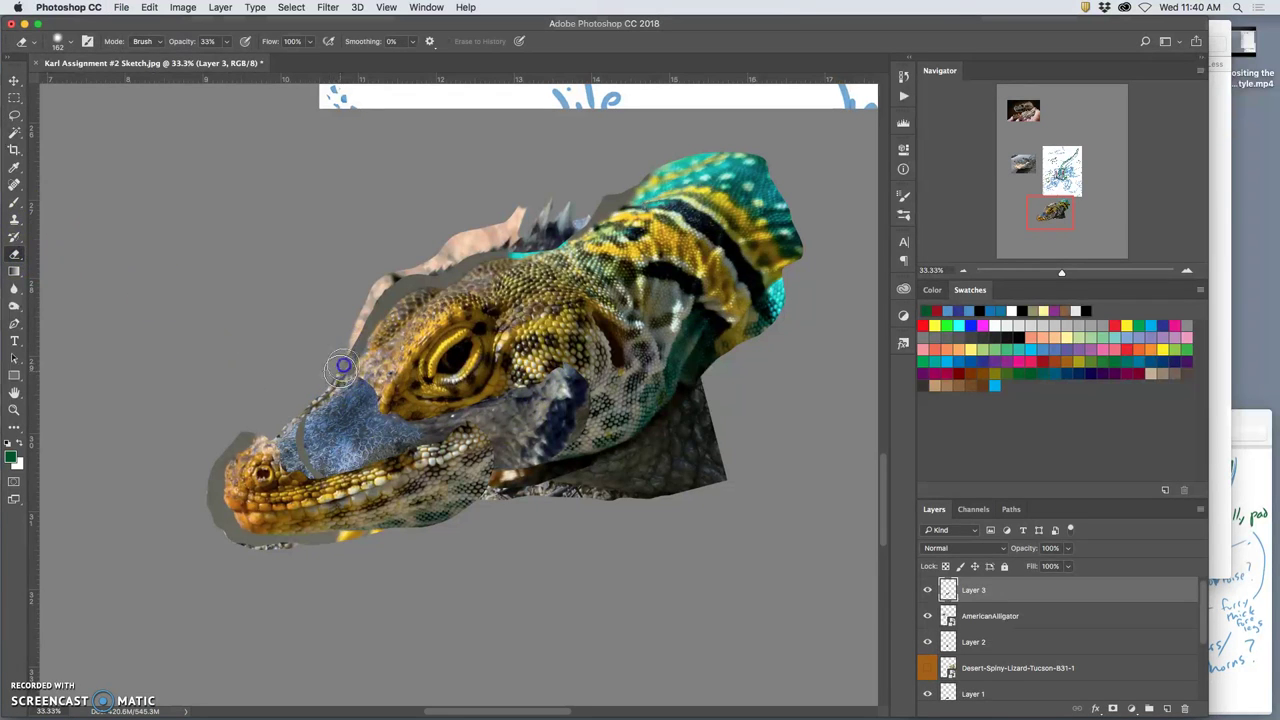
{"action": "left_click", "coordinate": [226, 41]}
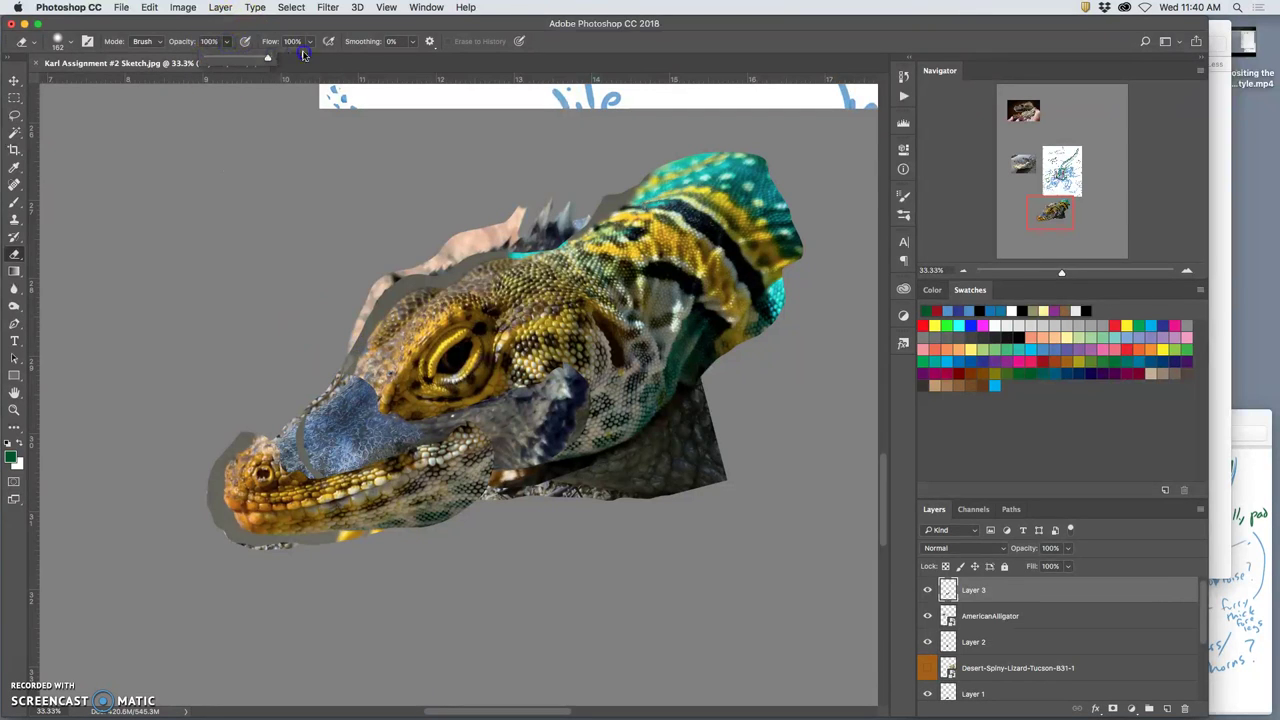
{"action": "left_click", "coordinate": [388, 291]}
{"action": "left_click", "coordinate": [374, 308]}
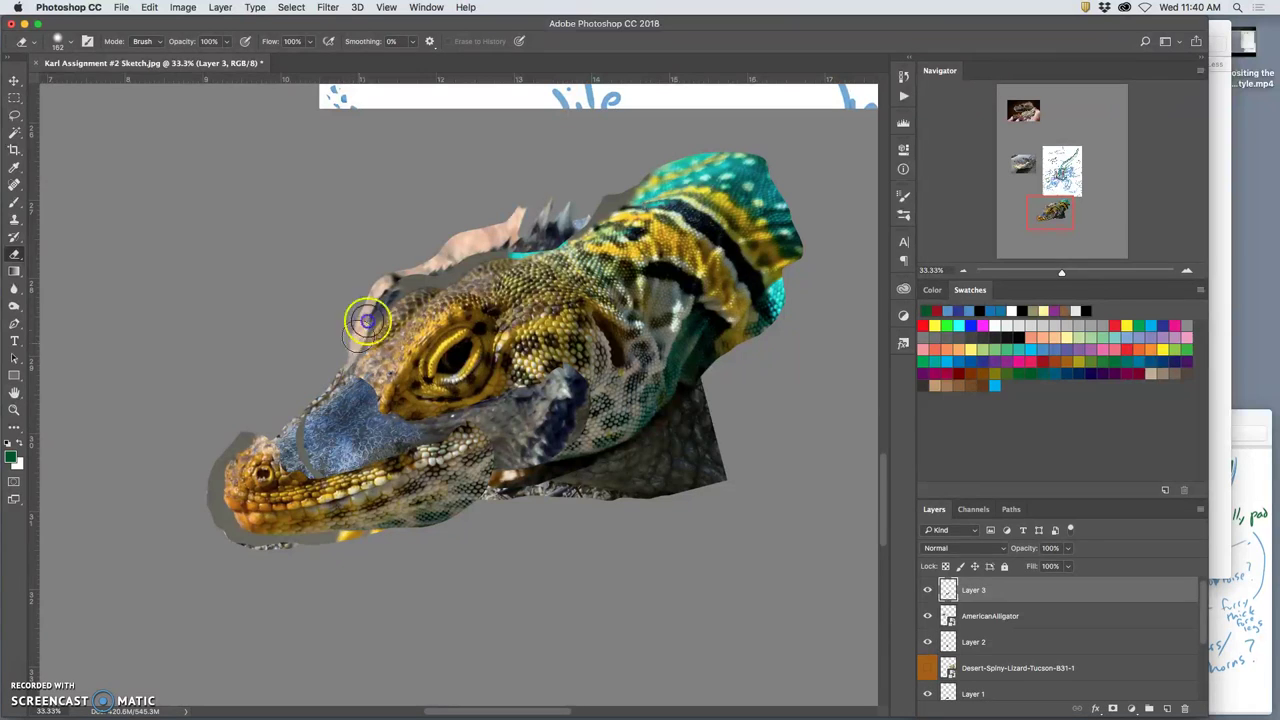
{"action": "mouse_move", "coordinate": [371, 314]}
{"action": "left_mouse_down"}
{"action": "mouse_move", "coordinate": [423, 271]}
{"action": "mouse_move", "coordinate": [396, 290]}
{"action": "mouse_move", "coordinate": [511, 246]}
{"action": "left_mouse_up"}
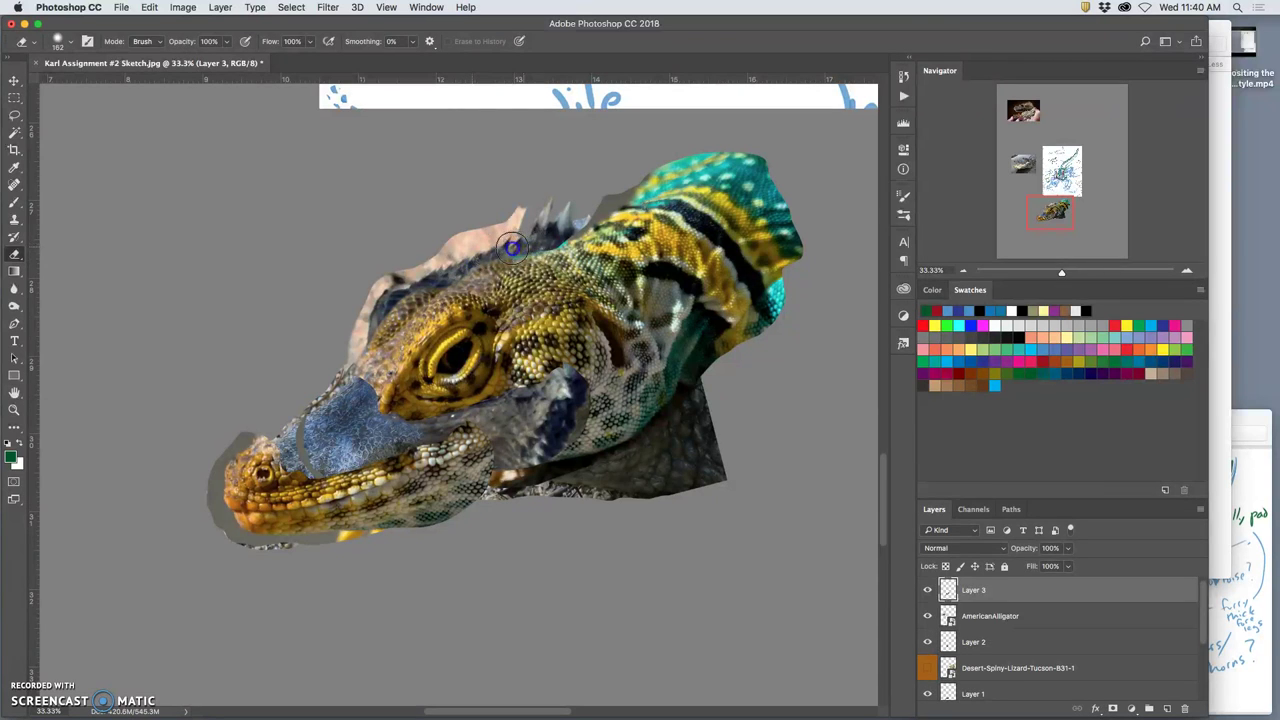
{"action": "mouse_move", "coordinate": [580, 225]}
{"action": "left_mouse_down"}
{"action": "mouse_move", "coordinate": [650, 170]}
{"action": "mouse_move", "coordinate": [618, 192]}
{"action": "left_mouse_up"}
Step: Erase the remaining grey edges on Layer 3 around the cheek patch, the bridge of the snout and the underside of the jaw
{"action": "mouse_move", "coordinate": [568, 374]}
{"action": "left_mouse_down"}
{"action": "mouse_move", "coordinate": [560, 403]}
{"action": "mouse_move", "coordinate": [546, 394]}
{"action": "mouse_move", "coordinate": [570, 369]}
{"action": "mouse_move", "coordinate": [577, 393]}
{"action": "left_mouse_up"}
{"action": "mouse_move", "coordinate": [552, 447]}
{"action": "left_mouse_down"}
{"action": "mouse_move", "coordinate": [583, 410]}
{"action": "mouse_move", "coordinate": [521, 437]}
{"action": "mouse_move", "coordinate": [451, 407]}
{"action": "mouse_move", "coordinate": [477, 423]}
{"action": "mouse_move", "coordinate": [314, 471]}
{"action": "mouse_move", "coordinate": [302, 441]}
{"action": "mouse_move", "coordinate": [313, 416]}
{"action": "mouse_move", "coordinate": [274, 434]}
{"action": "left_mouse_up"}
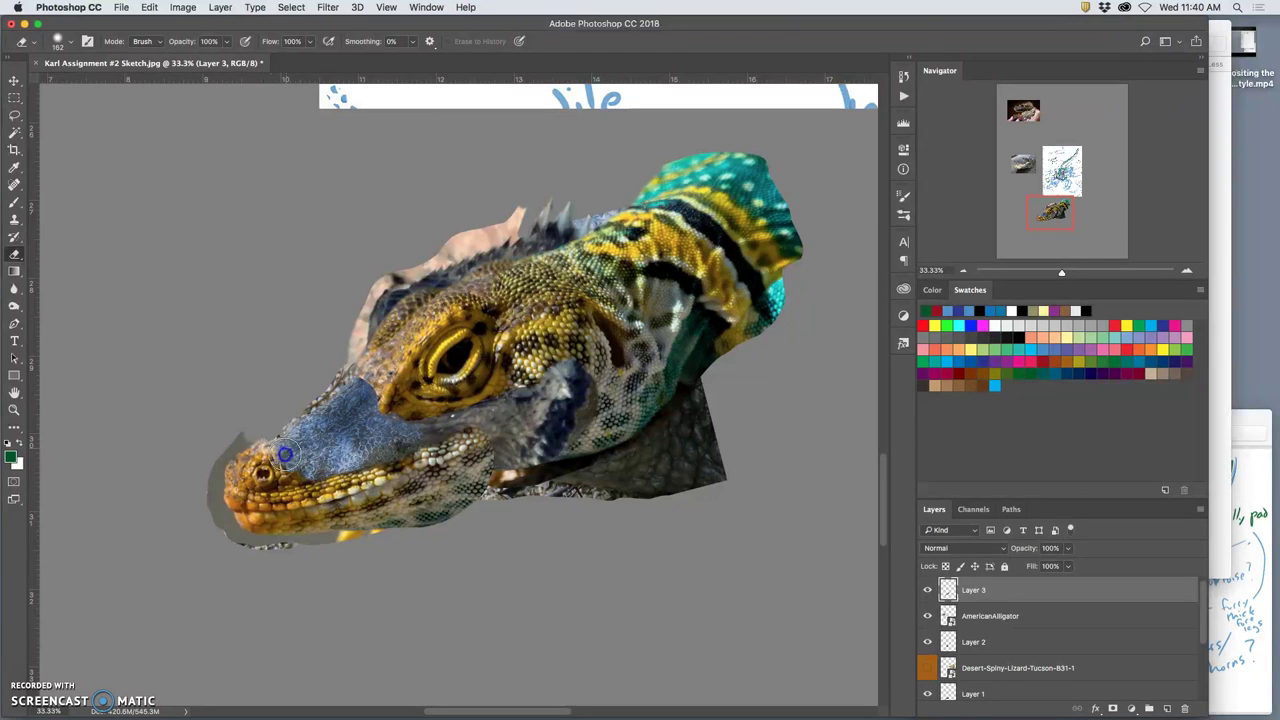
{"action": "mouse_move", "coordinate": [288, 466]}
{"action": "left_mouse_down"}
{"action": "mouse_move", "coordinate": [324, 476]}
{"action": "mouse_move", "coordinate": [503, 446]}
{"action": "mouse_move", "coordinate": [491, 464]}
{"action": "left_mouse_up"}
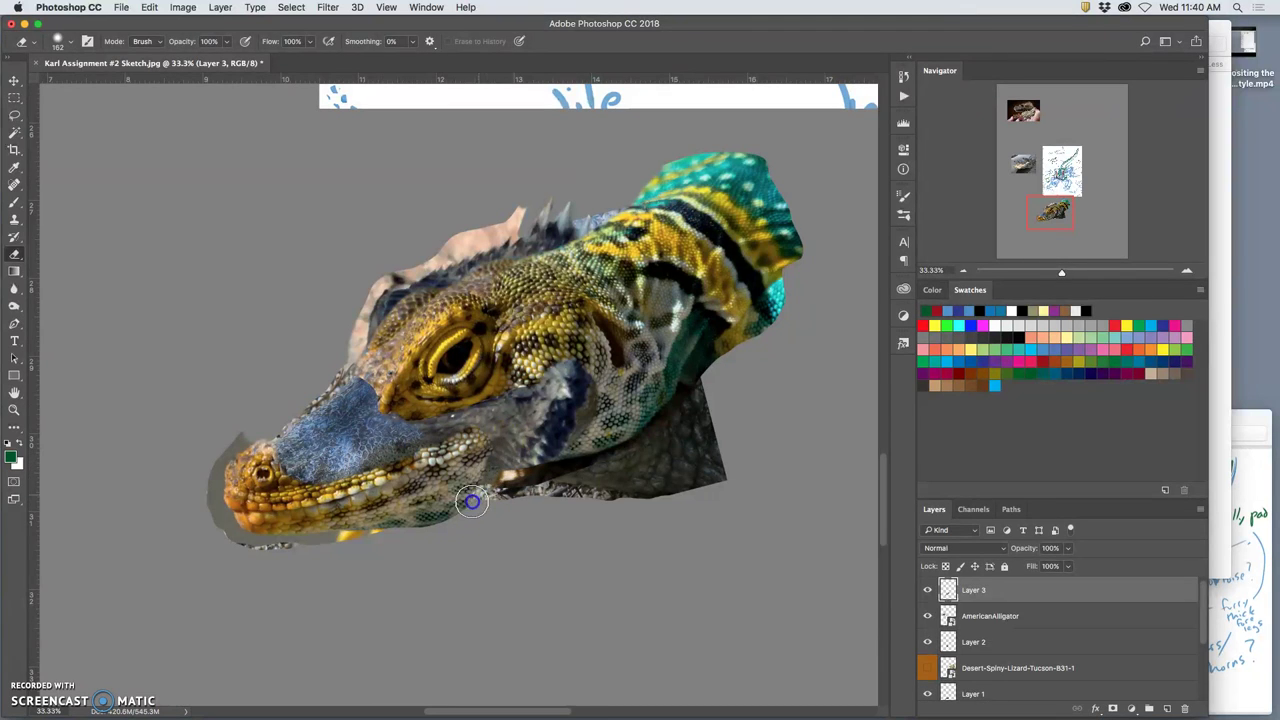
{"action": "left_click_drag", "start_coordinate": [446, 523], "coordinate": [503, 489]}
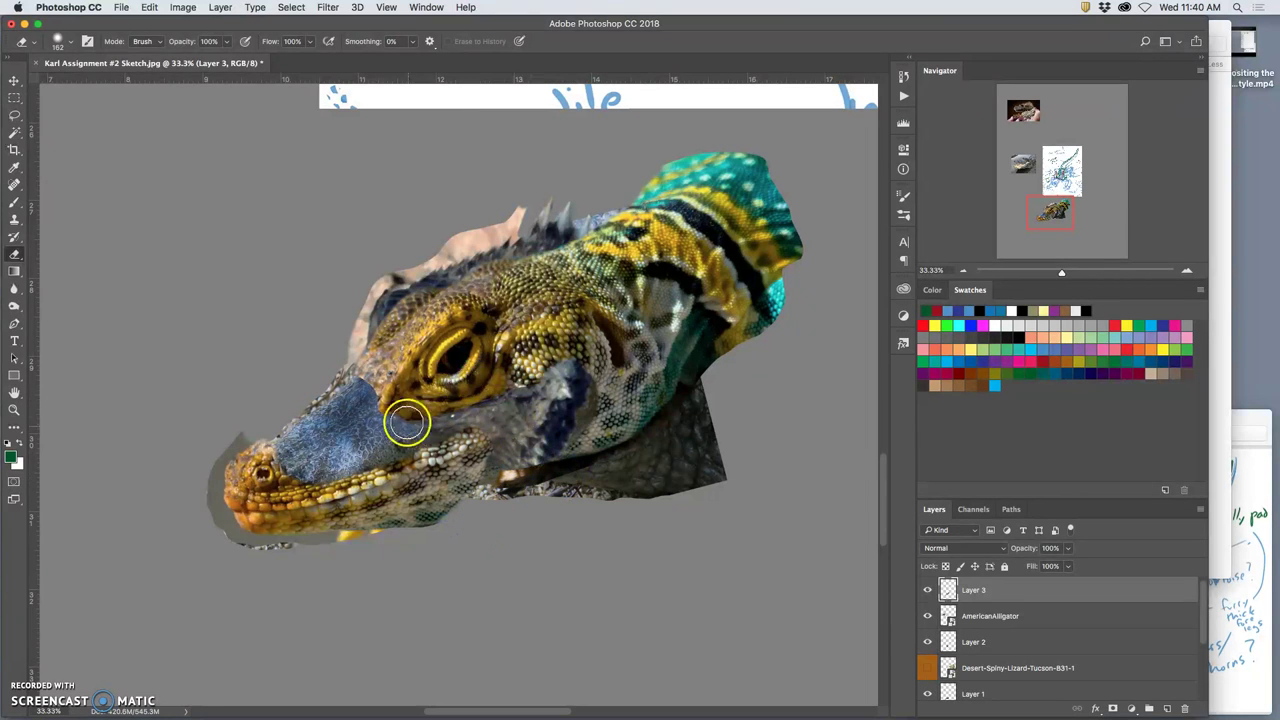
{"action": "left_click", "coordinate": [396, 418]}
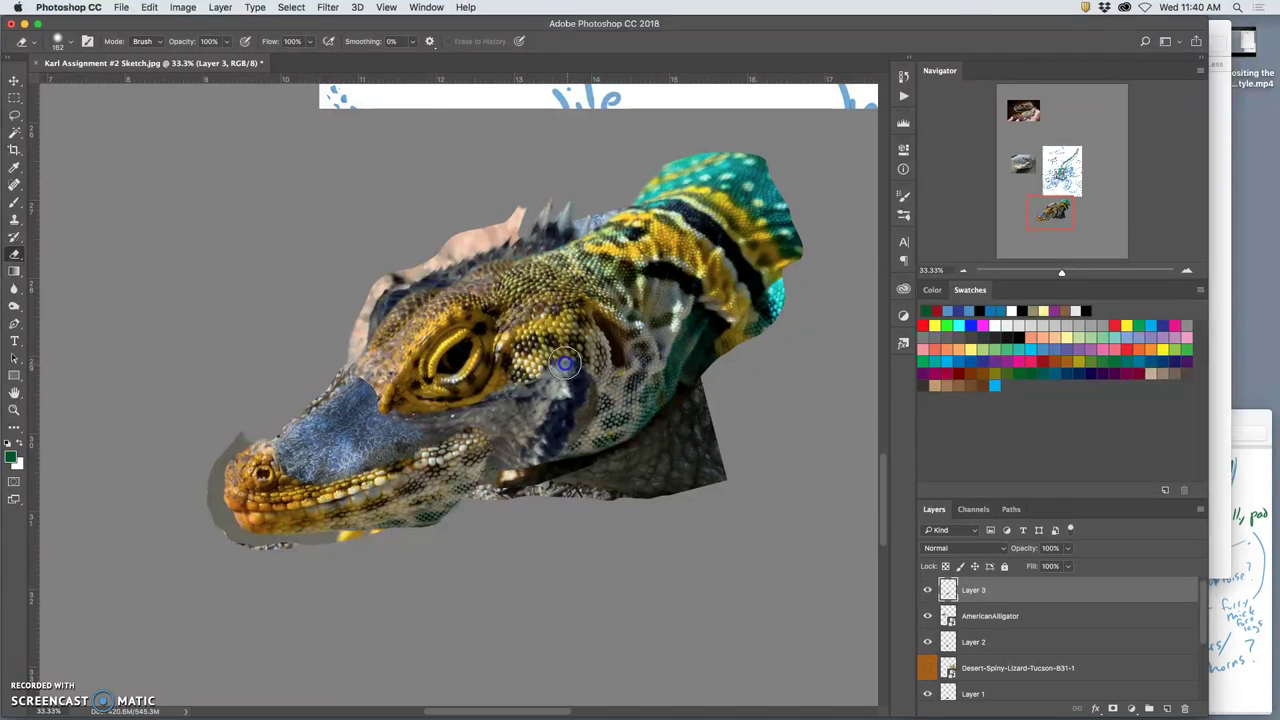
{"action": "mouse_move", "coordinate": [585, 380]}
{"action": "left_mouse_down"}
{"action": "mouse_move", "coordinate": [457, 420]}
{"action": "mouse_move", "coordinate": [402, 421]}
{"action": "left_mouse_up"}
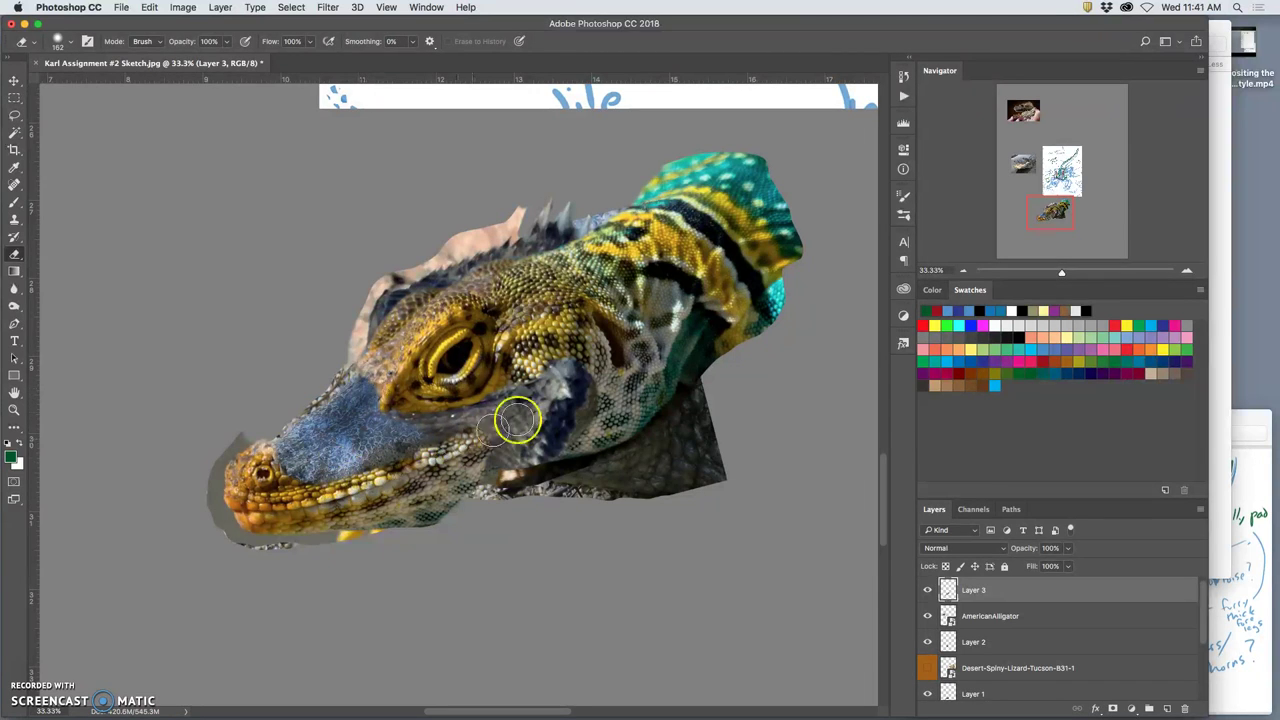
{"action": "mouse_move", "coordinate": [566, 372]}
{"action": "left_mouse_down"}
{"action": "mouse_move", "coordinate": [575, 408]}
{"action": "mouse_move", "coordinate": [523, 451]}
{"action": "left_mouse_up"}
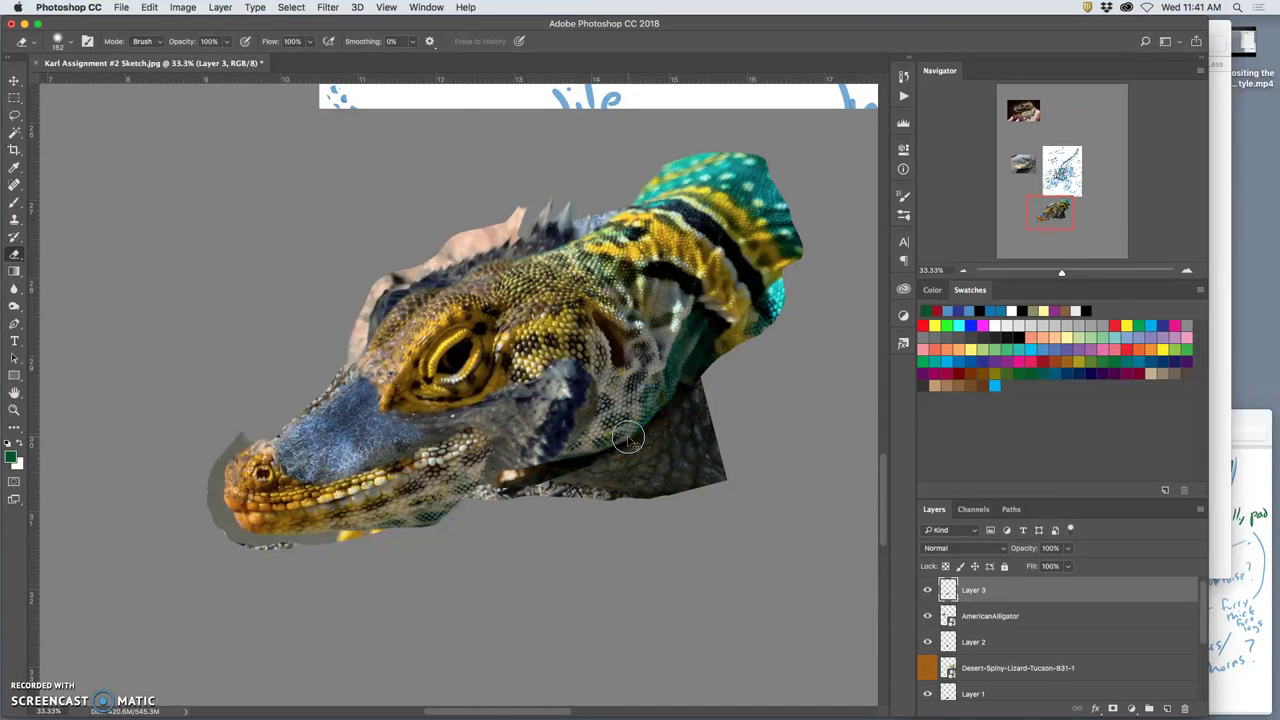
Step: Warp Layer 3 to shift the cheek, brow and eye area into line with the head underneath, and apply the transformation
{"action": "key", "text": "super+t"}
{"action": "right_click", "coordinate": [611, 376]}
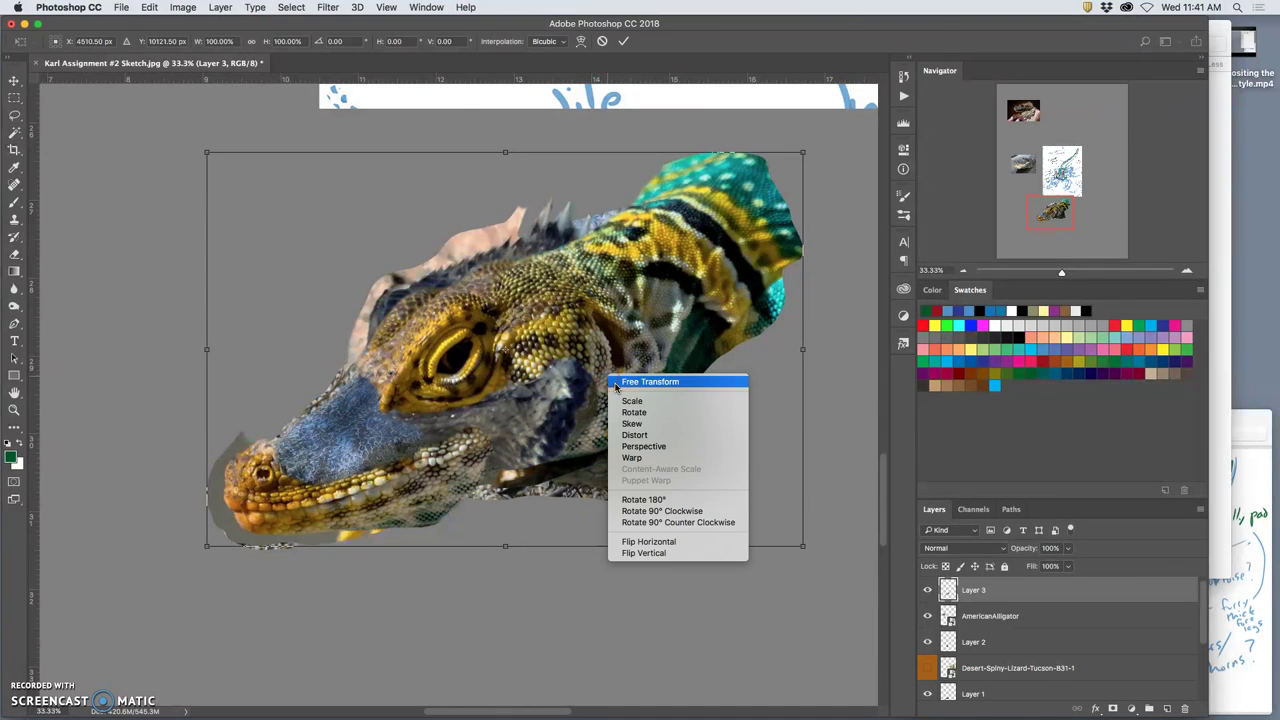
{"action": "left_click", "coordinate": [636, 457]}
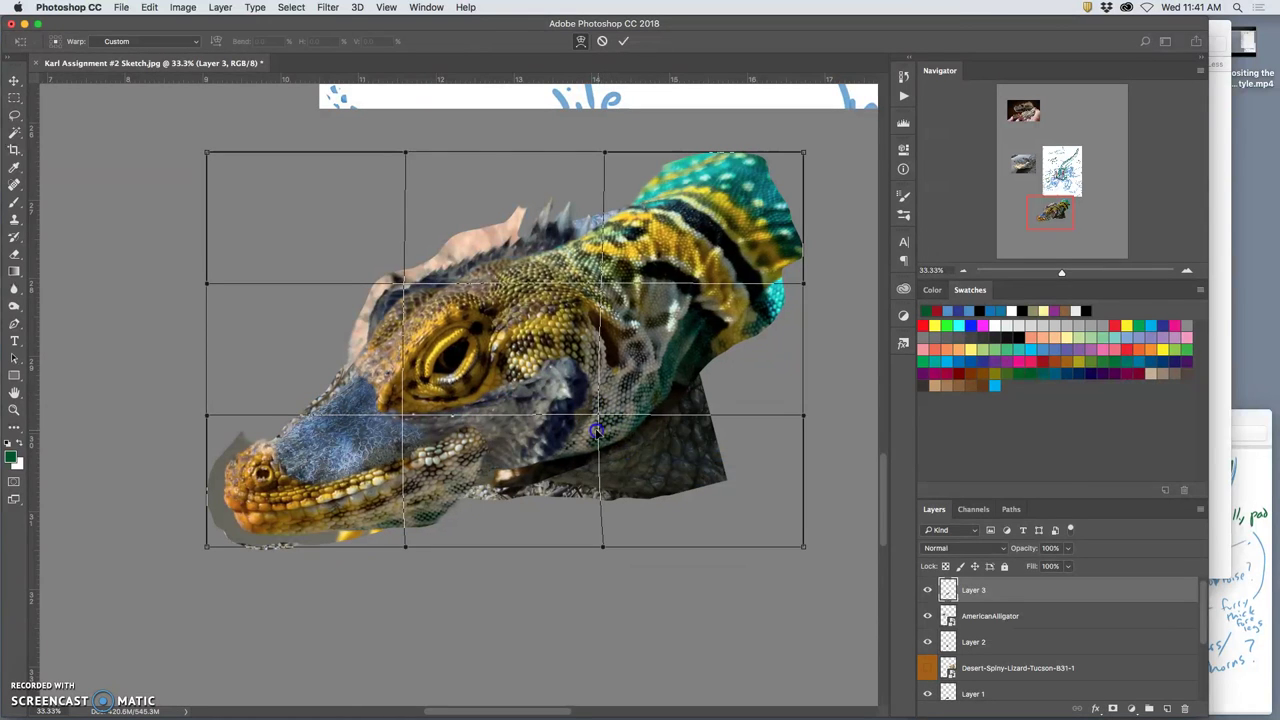
{"action": "left_click_drag", "start_coordinate": [596, 431], "coordinate": [538, 350]}
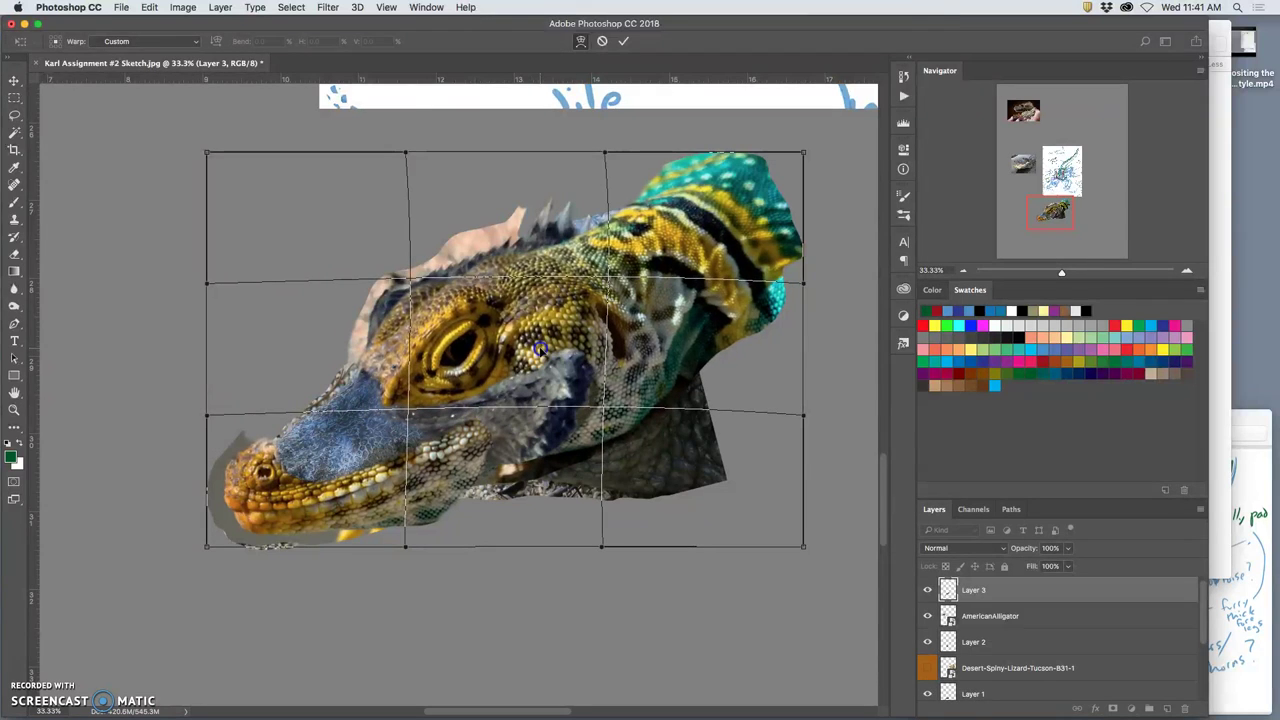
{"action": "mouse_move", "coordinate": [375, 283]}
{"action": "left_mouse_down"}
{"action": "mouse_move", "coordinate": [349, 274]}
{"action": "mouse_move", "coordinate": [364, 263]}
{"action": "left_mouse_up"}
{"action": "left_click_drag", "start_coordinate": [388, 320], "coordinate": [370, 283]}
{"action": "left_click_drag", "start_coordinate": [359, 344], "coordinate": [370, 358]}
{"action": "left_click_drag", "start_coordinate": [461, 366], "coordinate": [468, 366]}
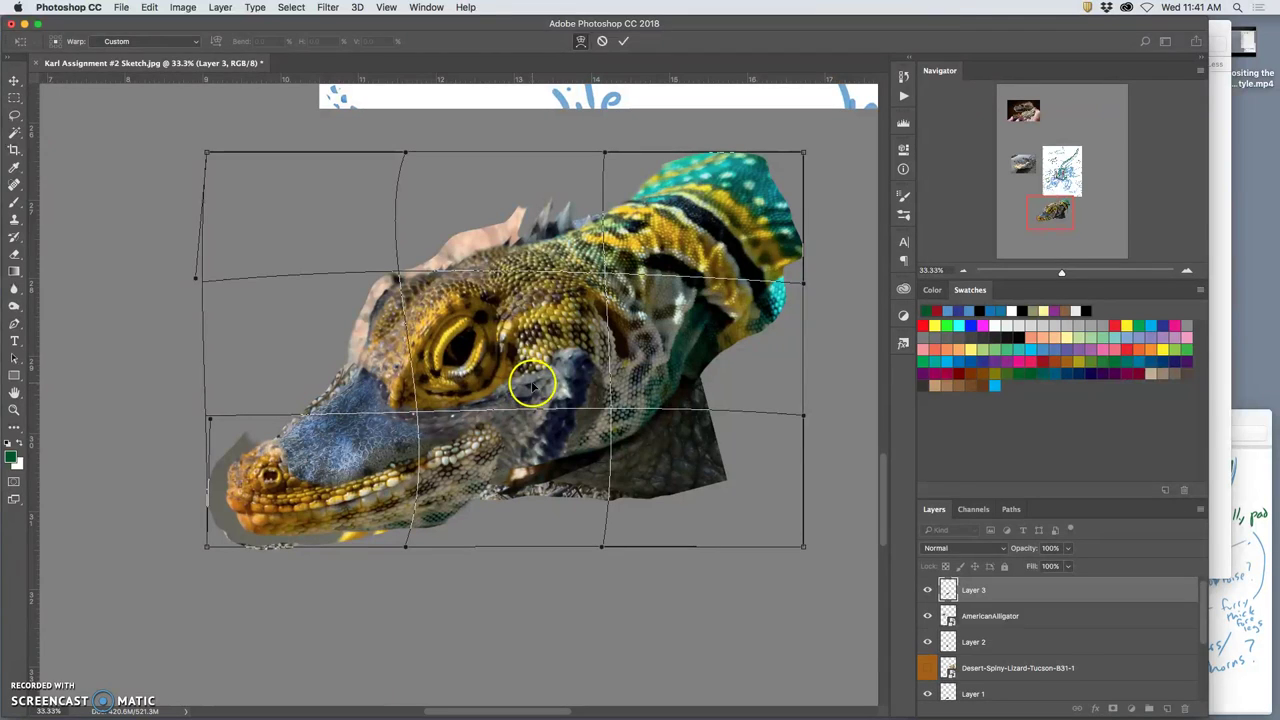
{"action": "key", "text": "Return"}
Step: Lower Layer 3 to 50% opacity and erase a band behind the head from the back spikes down to the cheek patch
{"action": "key", "text": "e"}
{"action": "left_click", "coordinate": [1068, 548]}
{"action": "left_click_drag", "start_coordinate": [1068, 566], "coordinate": [1038, 567]}
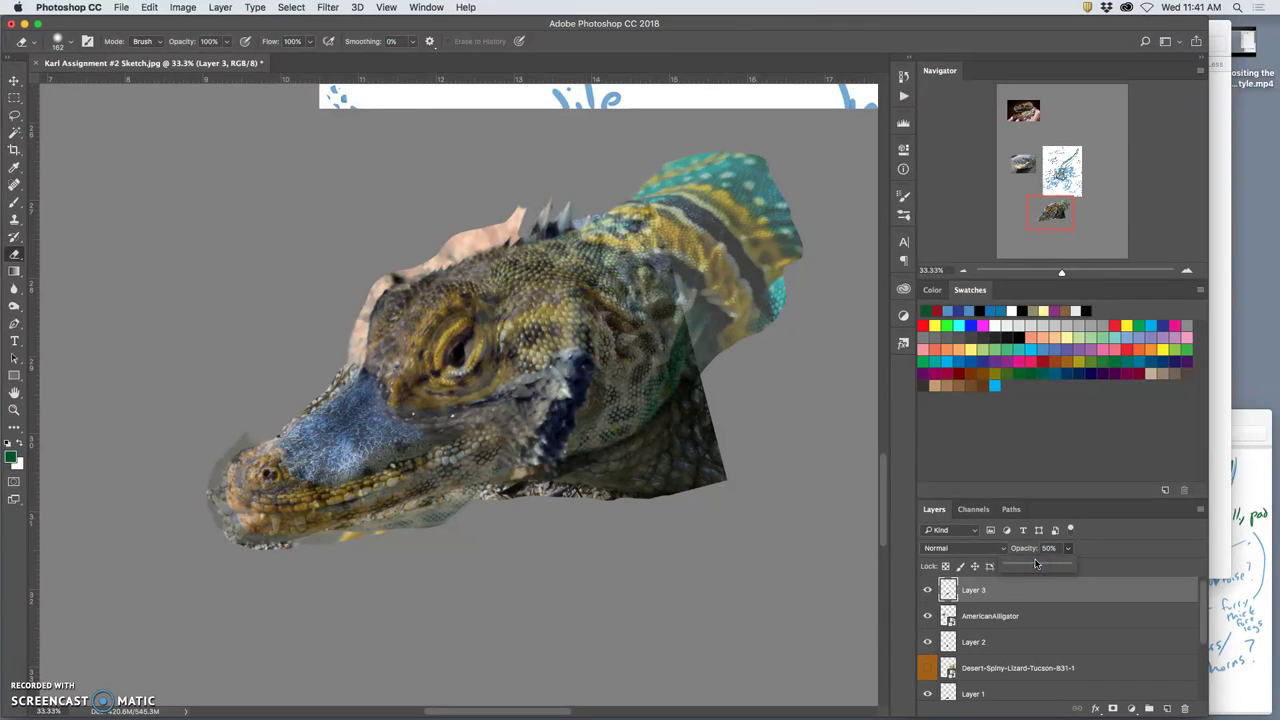
{"action": "left_click", "coordinate": [566, 236]}
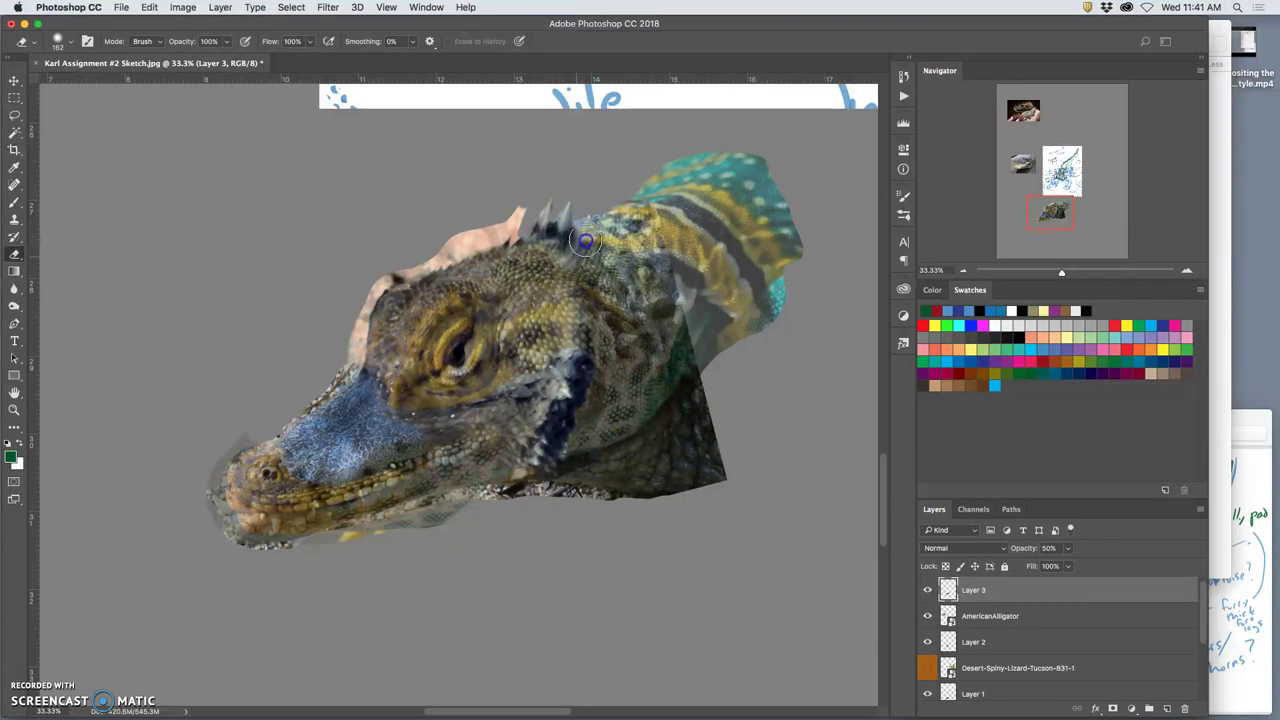
{"action": "mouse_move", "coordinate": [591, 218]}
{"action": "left_mouse_down"}
{"action": "mouse_move", "coordinate": [576, 263]}
{"action": "mouse_move", "coordinate": [600, 244]}
{"action": "mouse_move", "coordinate": [588, 325]}
{"action": "left_mouse_up"}
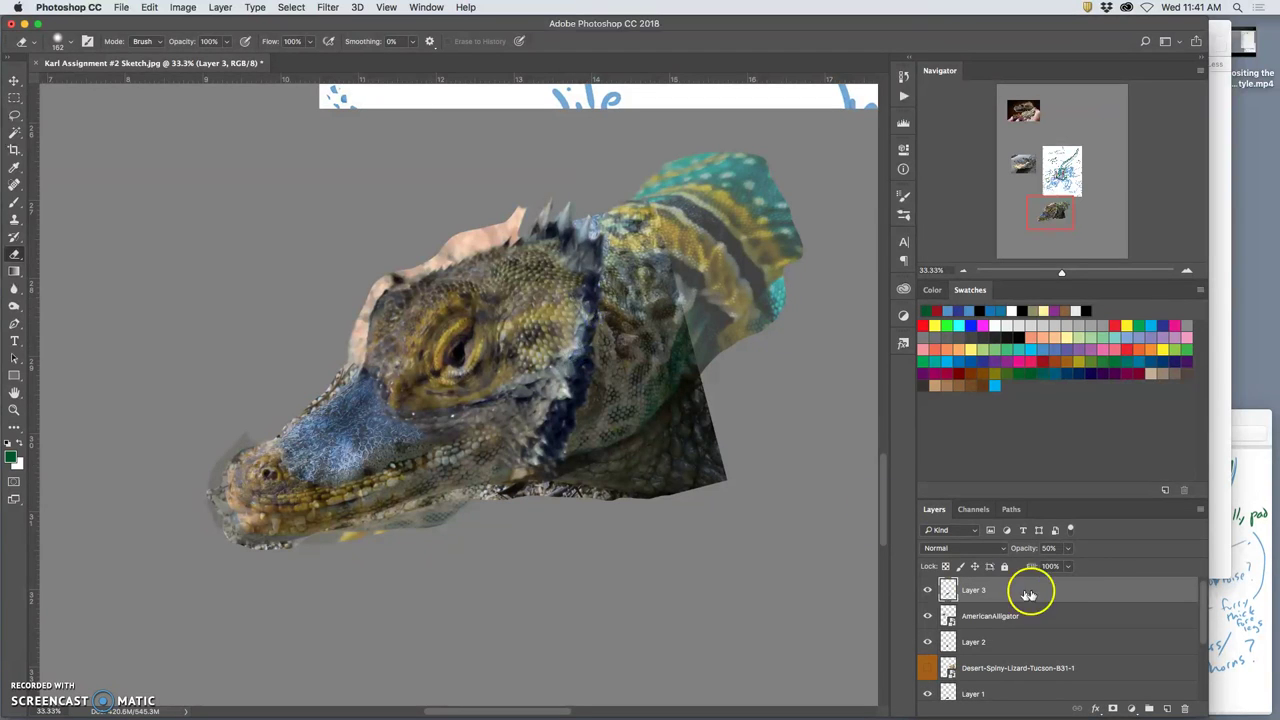
Step: Restore Layer 3 to 100% opacity and soften the edges of the band behind the head with the Eraser at 35% opacity
{"action": "left_click", "coordinate": [1068, 548]}
{"action": "left_click_drag", "start_coordinate": [1066, 567], "coordinate": [1131, 567]}
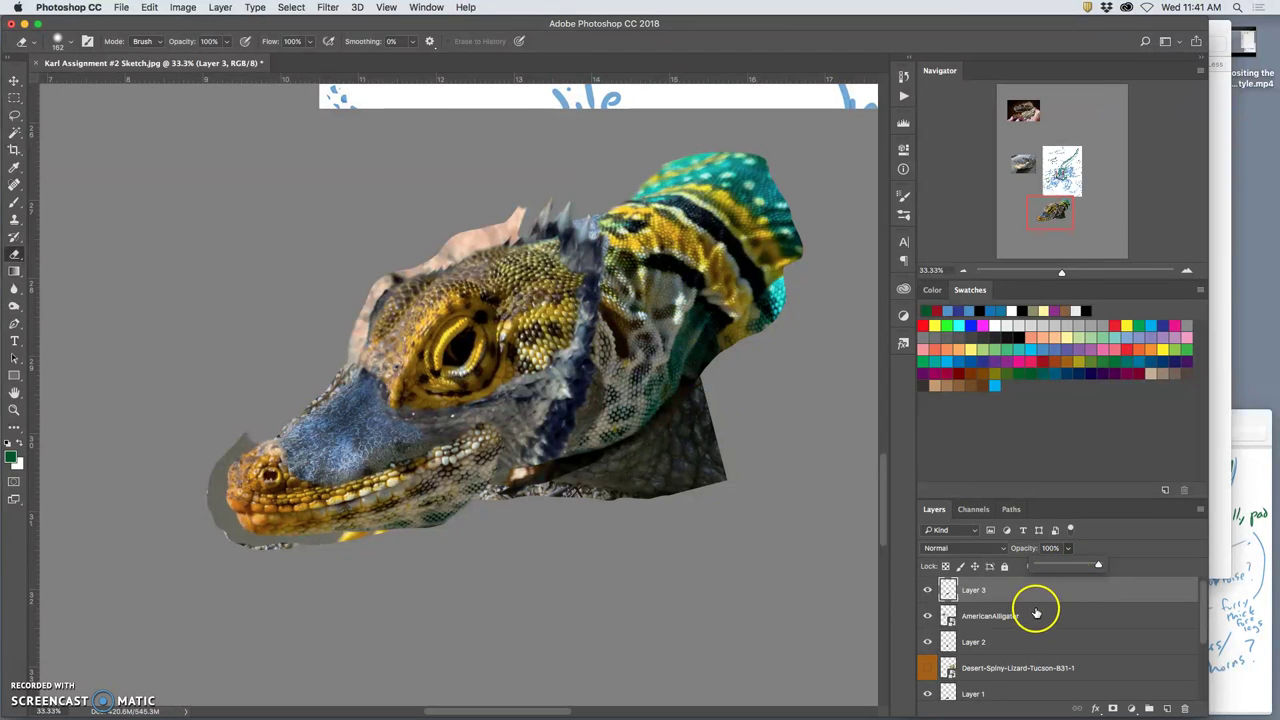
{"action": "scroll", "coordinate": [802, 510], "scroll_direction": "down", "scroll_amount": 2}
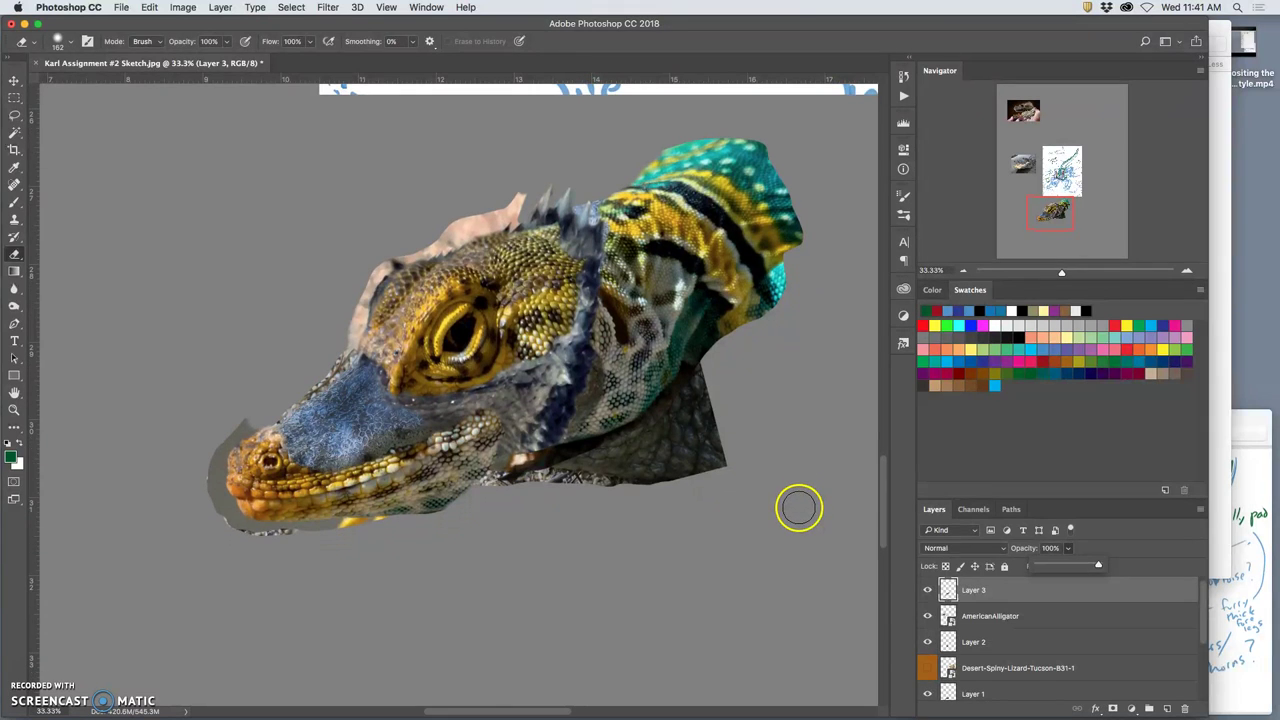
{"action": "left_click", "coordinate": [228, 44]}
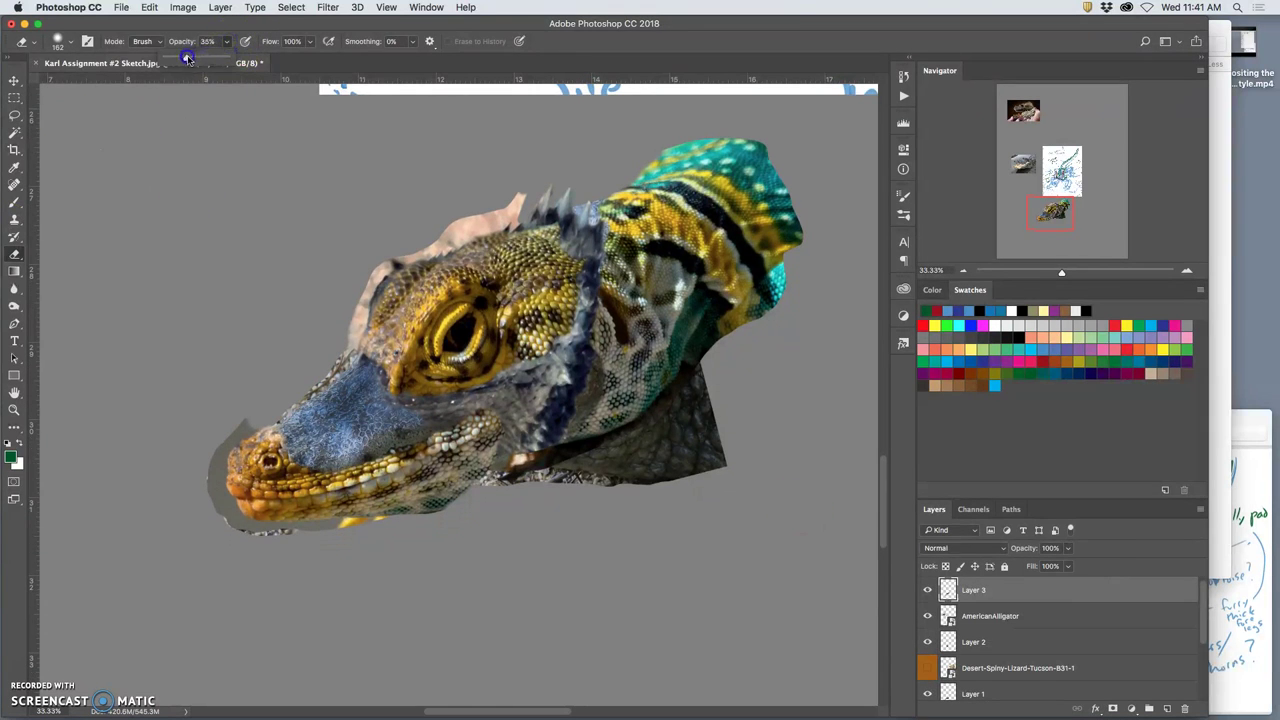
{"action": "mouse_move", "coordinate": [600, 258]}
{"action": "left_mouse_down"}
{"action": "mouse_move", "coordinate": [585, 354]}
{"action": "mouse_move", "coordinate": [554, 420]}
{"action": "mouse_move", "coordinate": [543, 349]}
{"action": "mouse_move", "coordinate": [508, 378]}
{"action": "mouse_move", "coordinate": [528, 335]}
{"action": "mouse_move", "coordinate": [548, 358]}
{"action": "mouse_move", "coordinate": [562, 340]}
{"action": "mouse_move", "coordinate": [575, 303]}
{"action": "mouse_move", "coordinate": [537, 277]}
{"action": "mouse_move", "coordinate": [573, 277]}
{"action": "mouse_move", "coordinate": [532, 288]}
{"action": "mouse_move", "coordinate": [568, 276]}
{"action": "mouse_move", "coordinate": [583, 261]}
{"action": "mouse_move", "coordinate": [556, 275]}
{"action": "mouse_move", "coordinate": [573, 252]}
{"action": "left_mouse_up"}
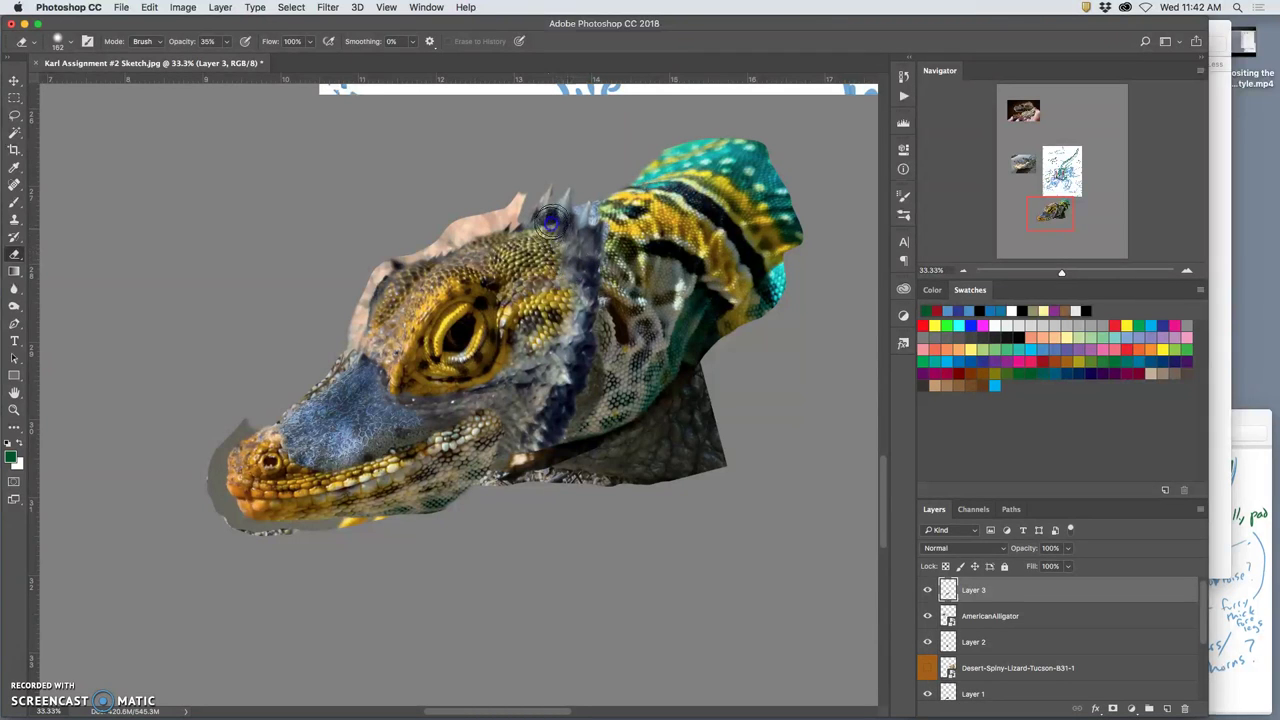
{"action": "mouse_move", "coordinate": [555, 225]}
{"action": "left_mouse_down"}
{"action": "mouse_move", "coordinate": [531, 224]}
{"action": "mouse_move", "coordinate": [546, 224]}
{"action": "left_mouse_up"}
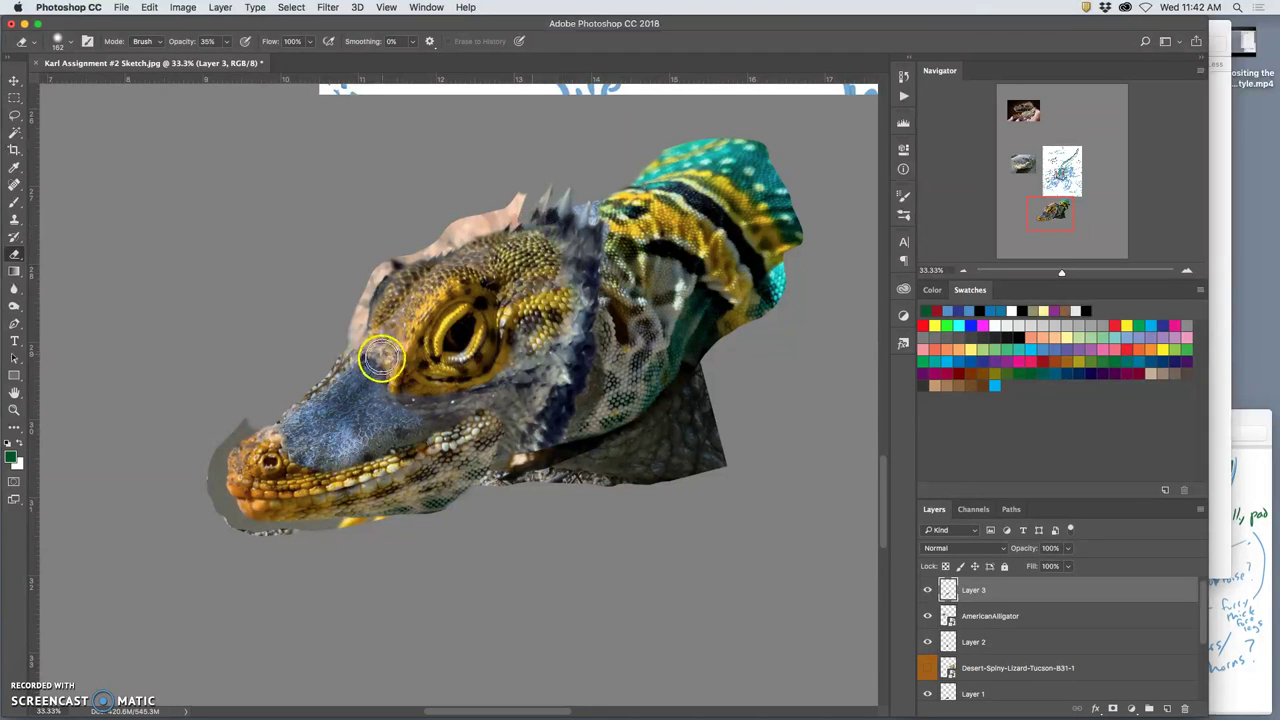
Step: Partially erase Layer 3 in front of the eye and around the nostril, and compare the result with the layer hidden and shown
{"action": "mouse_move", "coordinate": [384, 358]}
{"action": "left_mouse_down"}
{"action": "mouse_move", "coordinate": [414, 310]}
{"action": "mouse_move", "coordinate": [379, 360]}
{"action": "mouse_move", "coordinate": [369, 364]}
{"action": "mouse_move", "coordinate": [381, 332]}
{"action": "mouse_move", "coordinate": [366, 357]}
{"action": "mouse_move", "coordinate": [351, 366]}
{"action": "mouse_move", "coordinate": [359, 342]}
{"action": "mouse_move", "coordinate": [336, 365]}
{"action": "mouse_move", "coordinate": [382, 377]}
{"action": "mouse_move", "coordinate": [391, 350]}
{"action": "mouse_move", "coordinate": [370, 397]}
{"action": "mouse_move", "coordinate": [375, 313]}
{"action": "mouse_move", "coordinate": [321, 421]}
{"action": "mouse_move", "coordinate": [350, 360]}
{"action": "left_mouse_up"}
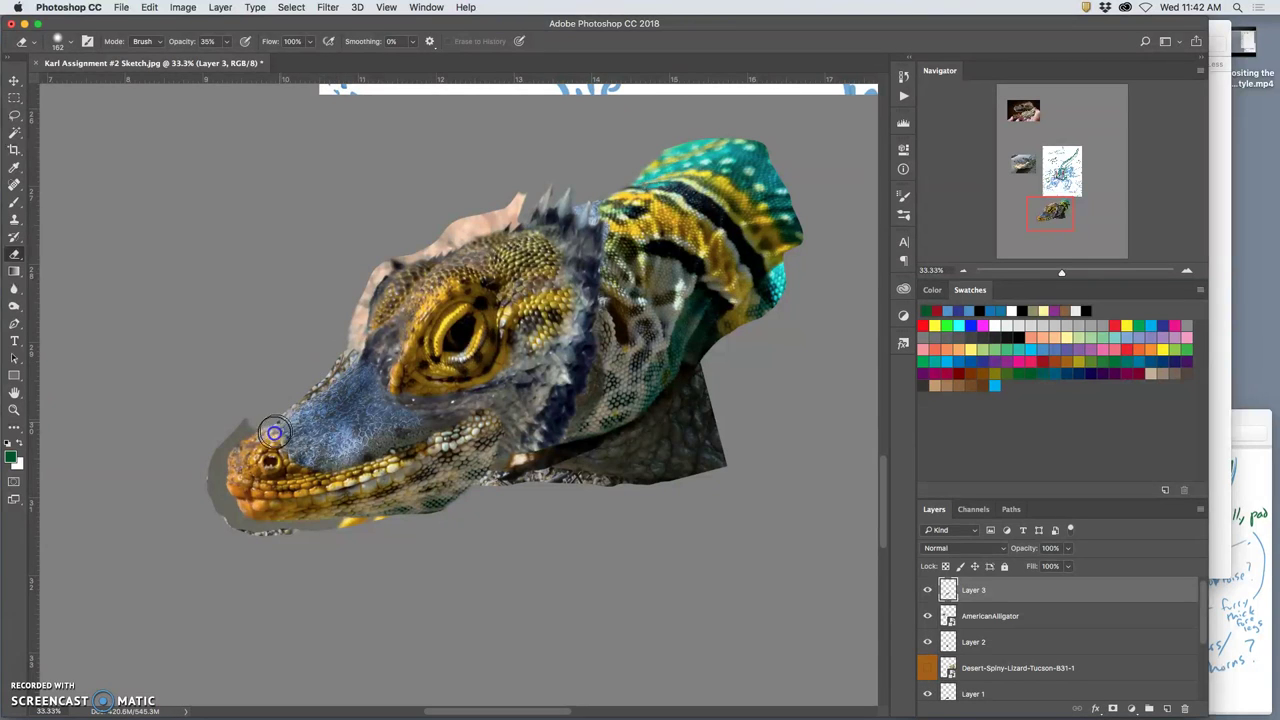
{"action": "mouse_move", "coordinate": [281, 445]}
{"action": "left_mouse_down"}
{"action": "mouse_move", "coordinate": [273, 434]}
{"action": "mouse_move", "coordinate": [294, 464]}
{"action": "mouse_move", "coordinate": [318, 462]}
{"action": "mouse_move", "coordinate": [254, 464]}
{"action": "mouse_move", "coordinate": [449, 454]}
{"action": "mouse_move", "coordinate": [408, 467]}
{"action": "mouse_move", "coordinate": [314, 457]}
{"action": "left_mouse_up"}
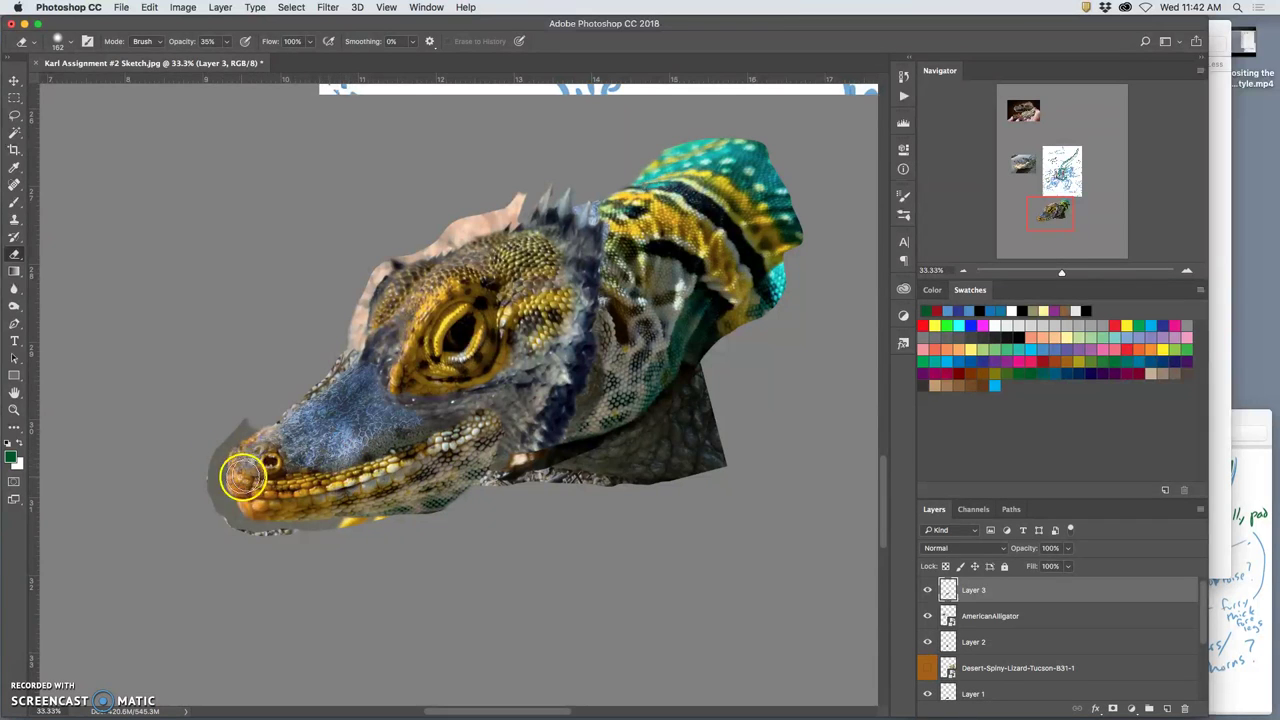
{"action": "left_click", "coordinate": [927, 590]}
{"action": "left_click", "coordinate": [927, 590]}
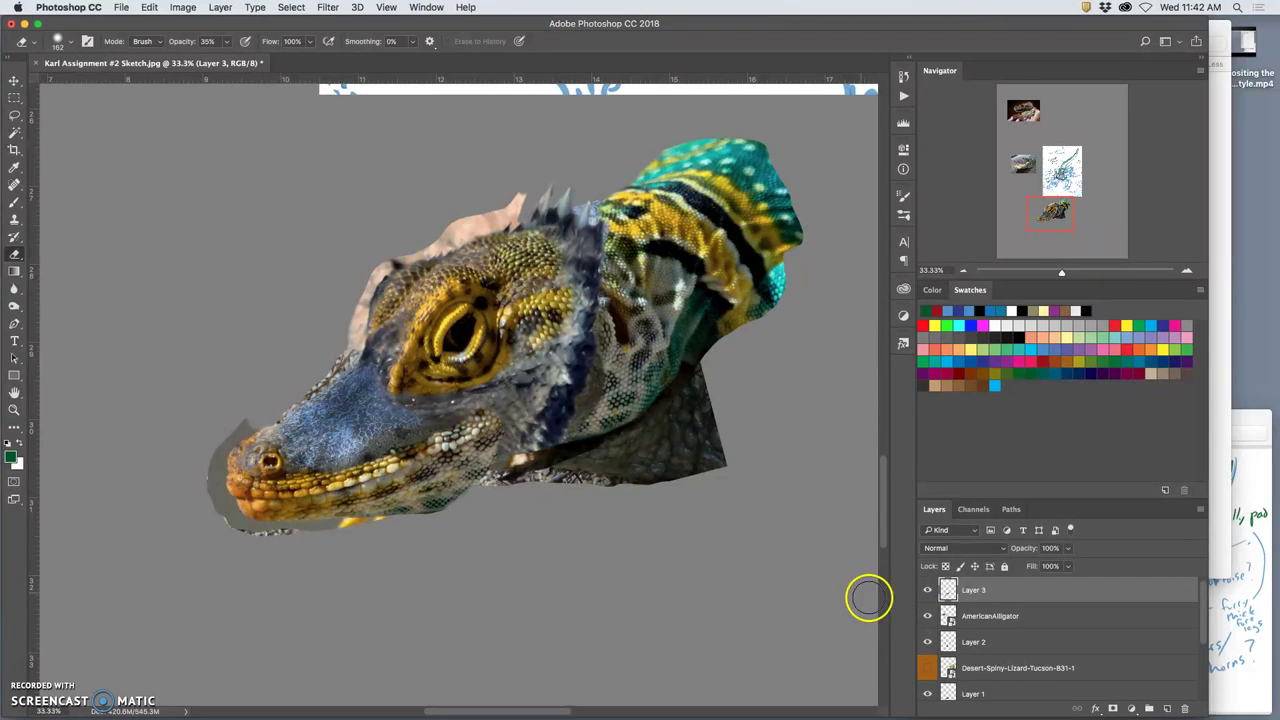
Step: Erase the grey fringe around the snout tip and the front of the lower jaw on Layer 3 to expose the teeth underneath
{"action": "mouse_move", "coordinate": [231, 416]}
{"action": "left_mouse_down"}
{"action": "mouse_move", "coordinate": [211, 510]}
{"action": "mouse_move", "coordinate": [222, 507]}
{"action": "left_mouse_up"}
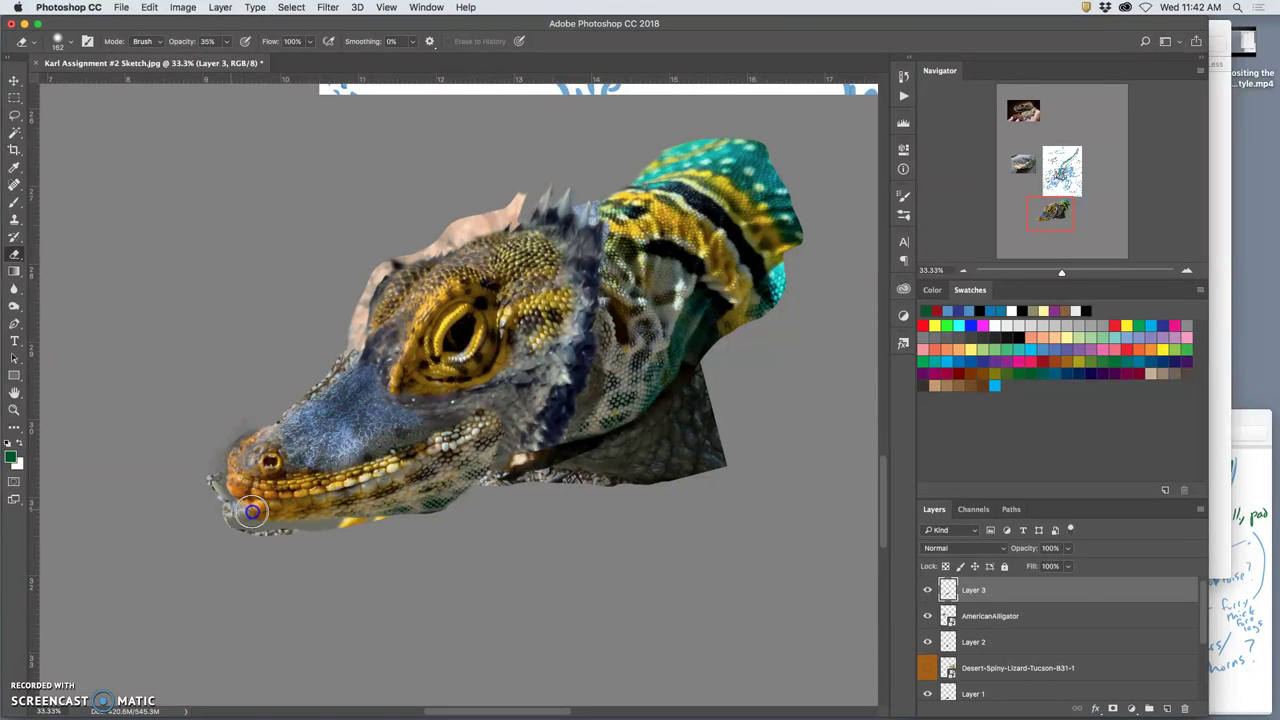
{"action": "left_click_drag", "start_coordinate": [235, 512], "coordinate": [280, 517]}
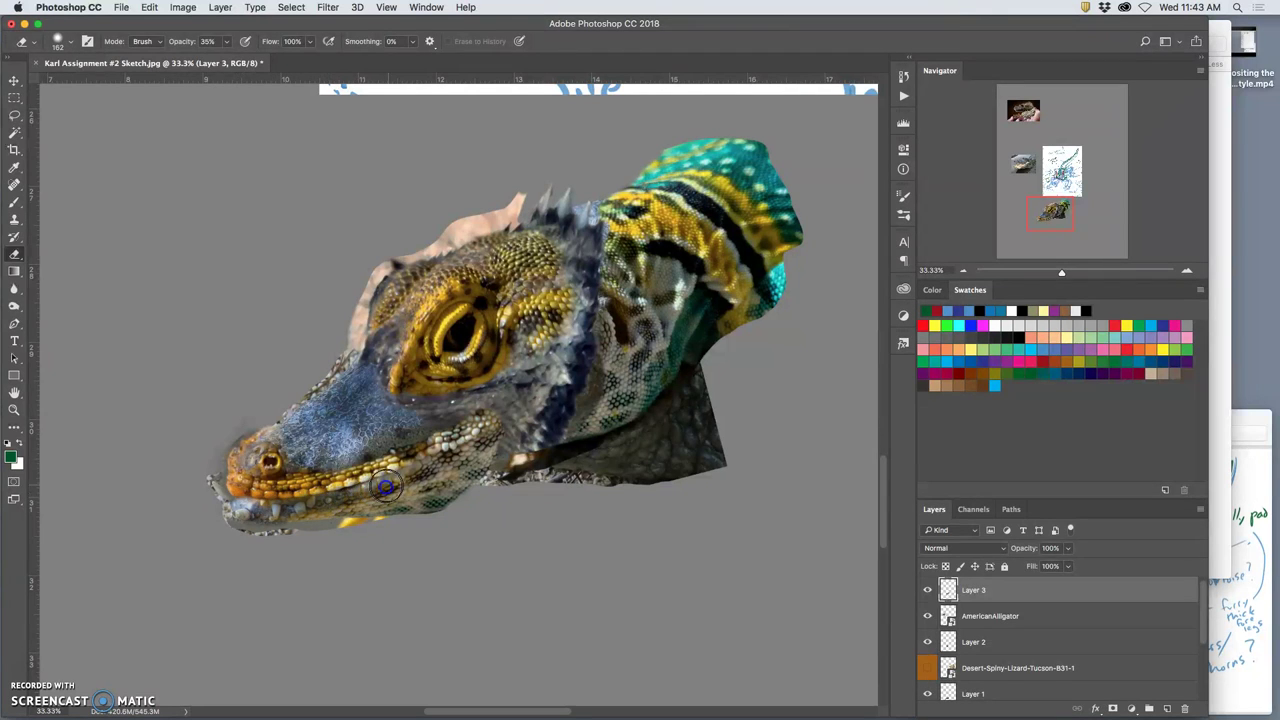
{"action": "left_click", "coordinate": [260, 503]}
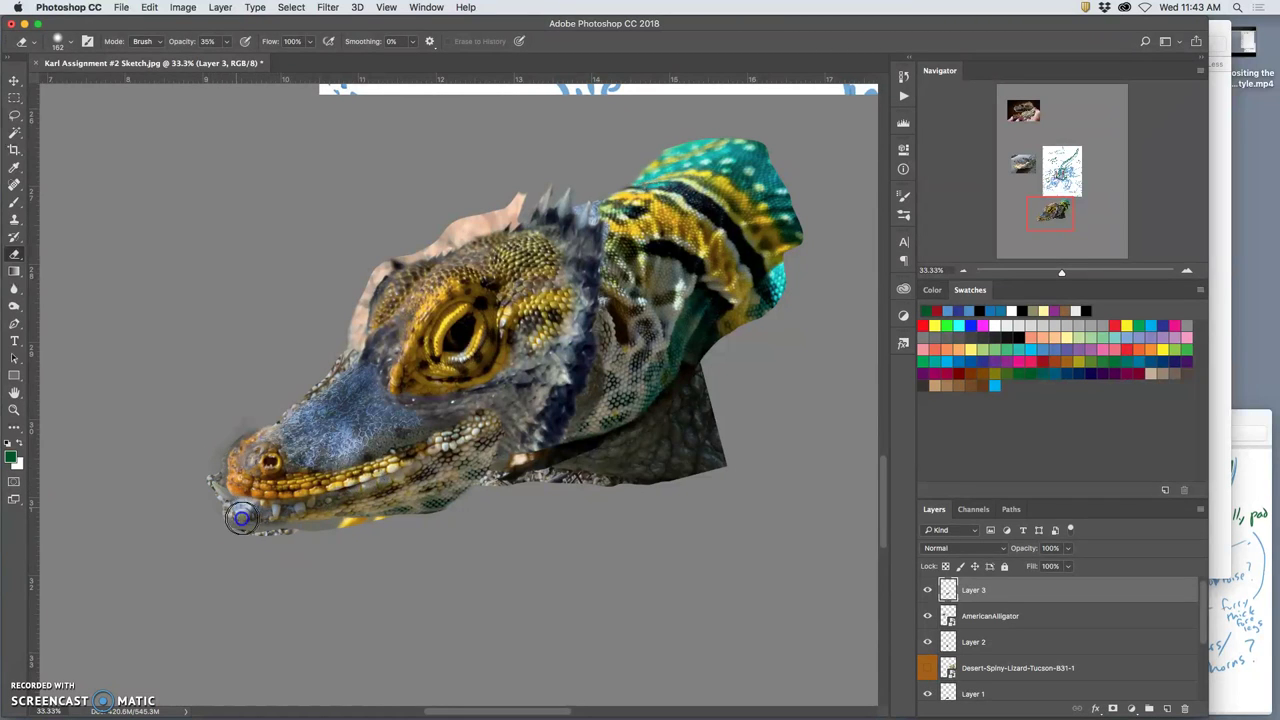
{"action": "left_click_drag", "start_coordinate": [269, 515], "coordinate": [306, 535]}
Step: Partially erase Layer 3 along the lower jaw below the mouth line to blend it into the alligator jaw
{"action": "mouse_move", "coordinate": [327, 504]}
{"action": "left_mouse_down"}
{"action": "mouse_move", "coordinate": [316, 502]}
{"action": "mouse_move", "coordinate": [407, 478]}
{"action": "left_mouse_up"}
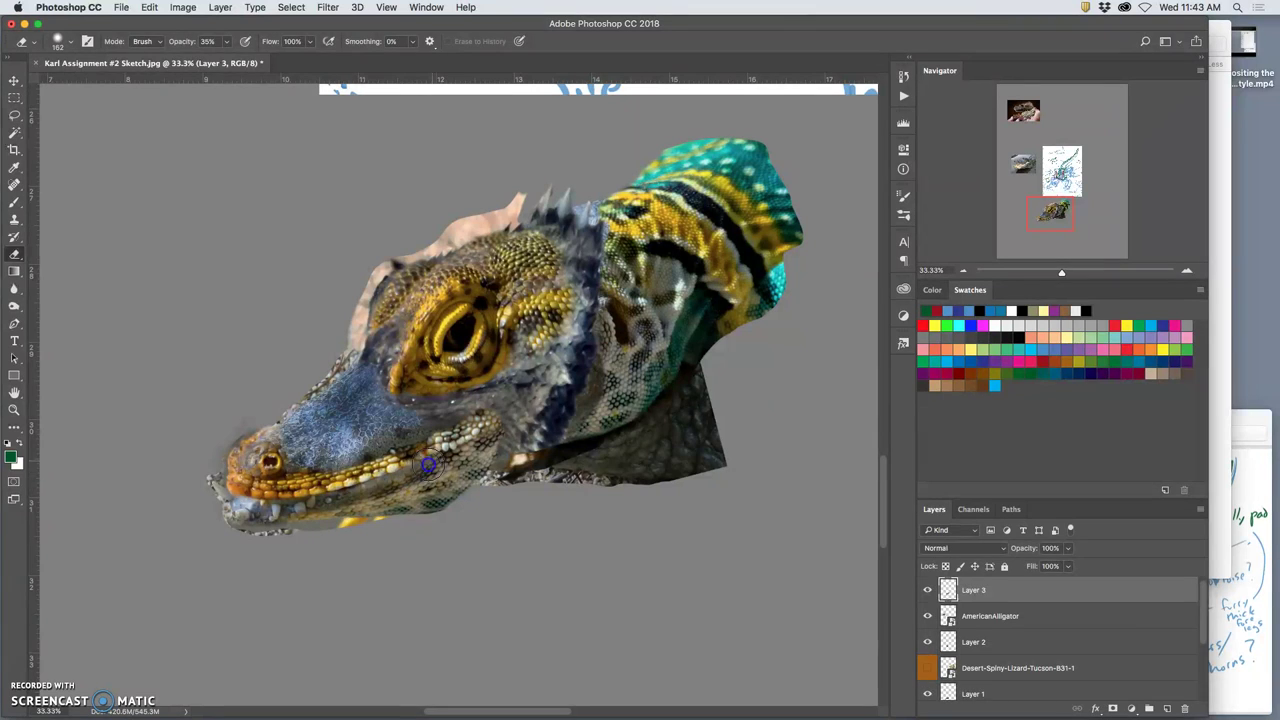
{"action": "left_click_drag", "start_coordinate": [478, 443], "coordinate": [424, 478]}
{"action": "left_click_drag", "start_coordinate": [332, 500], "coordinate": [302, 511]}
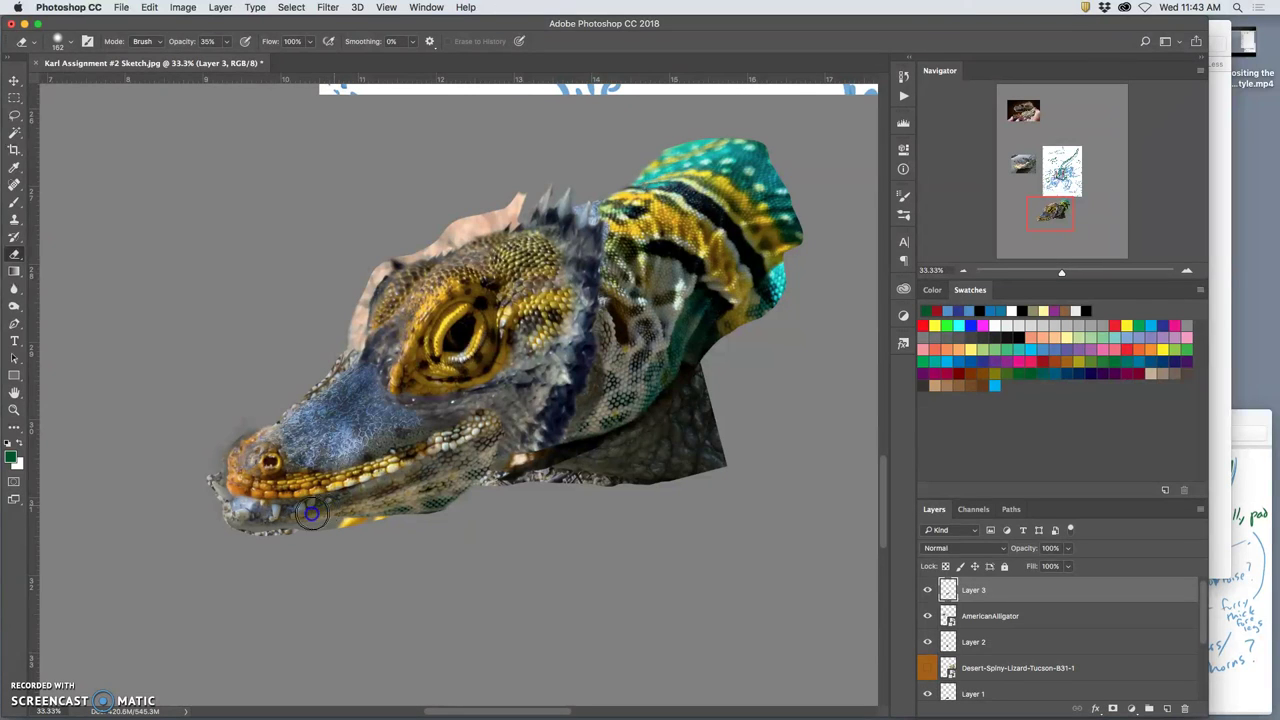
{"action": "mouse_move", "coordinate": [289, 521]}
{"action": "left_mouse_down"}
{"action": "mouse_move", "coordinate": [337, 507]}
{"action": "mouse_move", "coordinate": [316, 518]}
{"action": "left_mouse_up"}
{"action": "left_click", "coordinate": [256, 531]}
Step: Soften Layer 3 at the back corner of the mouth and along the upper lip towards the nostril
{"action": "mouse_move", "coordinate": [494, 458]}
{"action": "left_mouse_down"}
{"action": "mouse_move", "coordinate": [485, 412]}
{"action": "mouse_move", "coordinate": [426, 432]}
{"action": "mouse_move", "coordinate": [495, 419]}
{"action": "mouse_move", "coordinate": [479, 435]}
{"action": "mouse_move", "coordinate": [503, 438]}
{"action": "mouse_move", "coordinate": [500, 423]}
{"action": "mouse_move", "coordinate": [460, 452]}
{"action": "left_mouse_up"}
{"action": "left_click", "coordinate": [504, 428]}
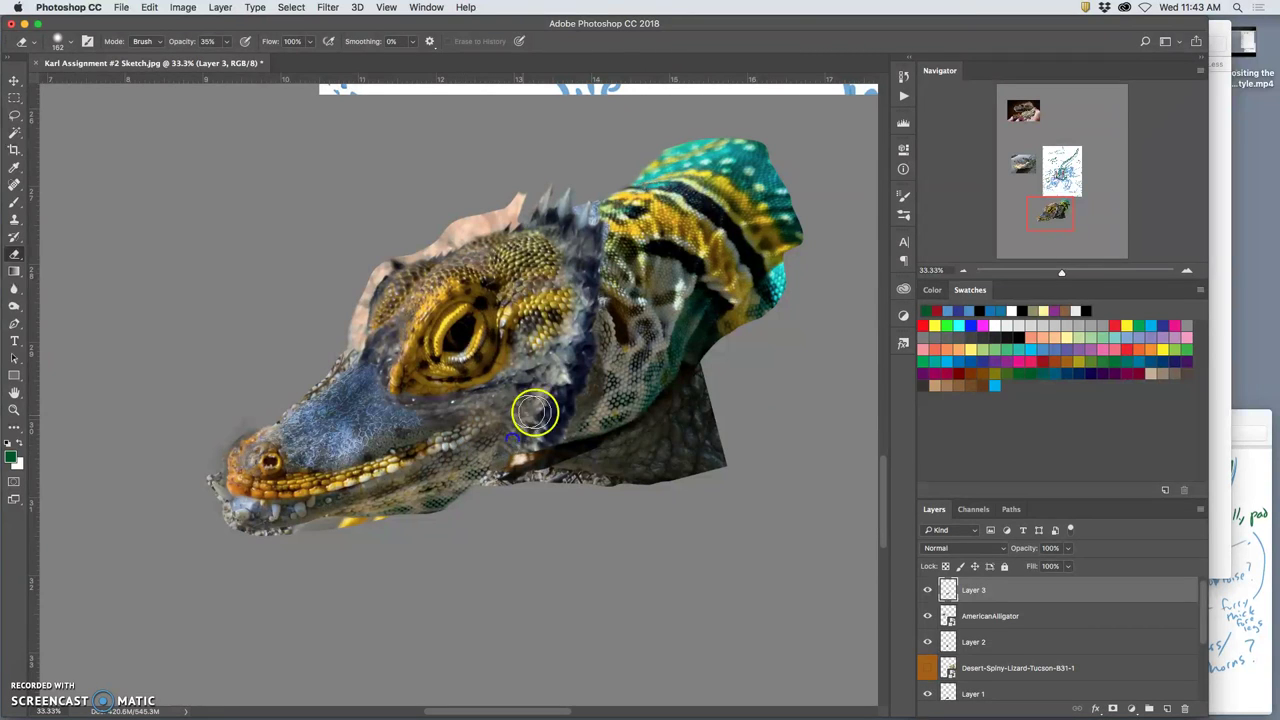
{"action": "left_click", "coordinate": [371, 471]}
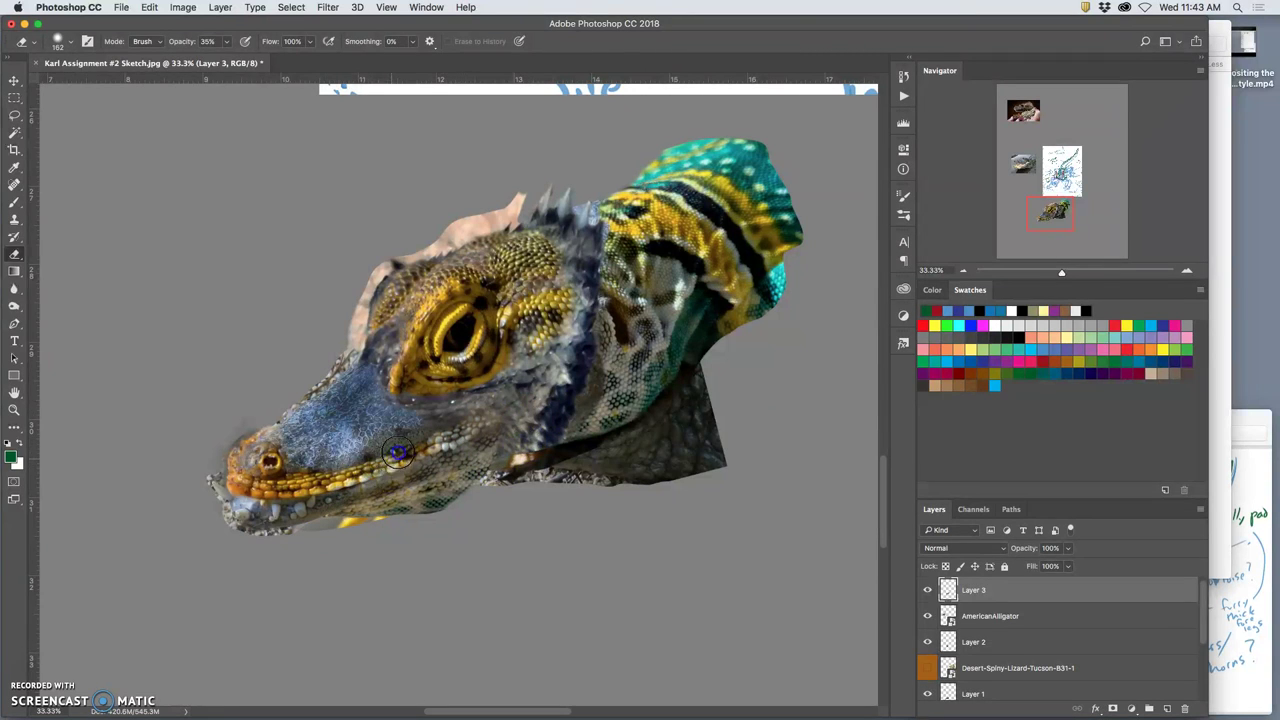
{"action": "left_click_drag", "start_coordinate": [354, 474], "coordinate": [344, 474]}
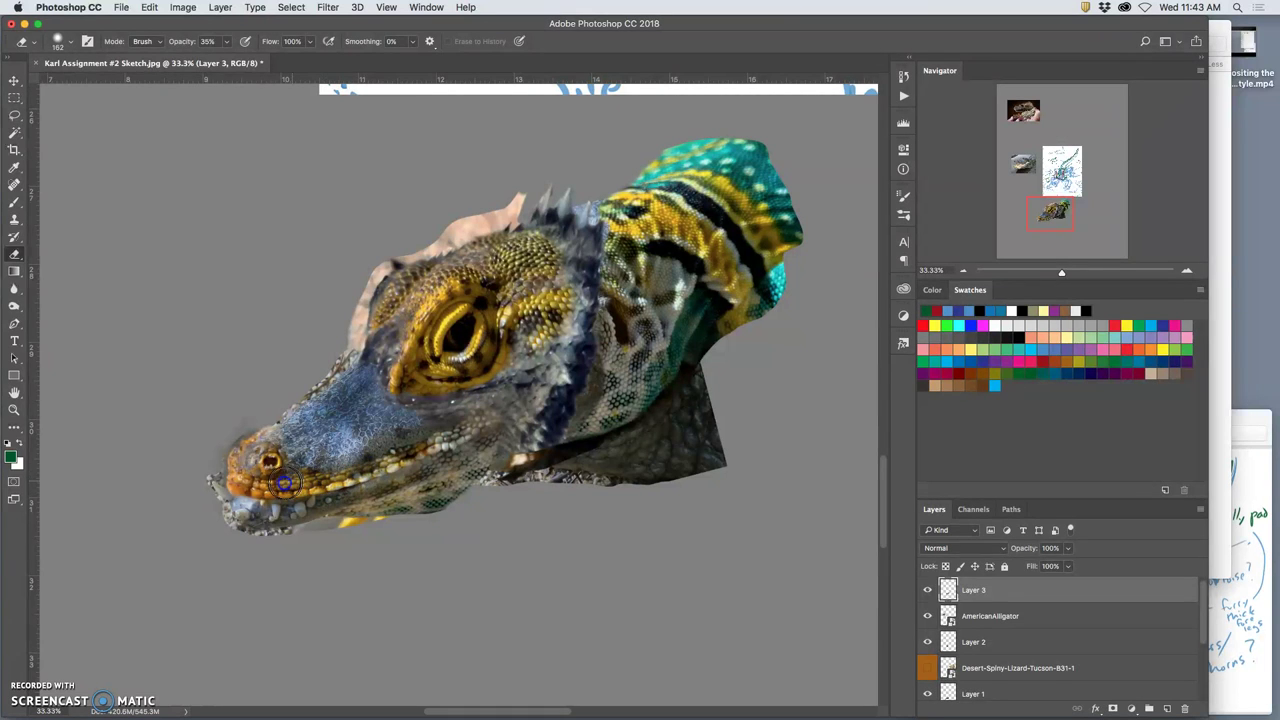
{"action": "left_click_drag", "start_coordinate": [268, 482], "coordinate": [256, 480]}
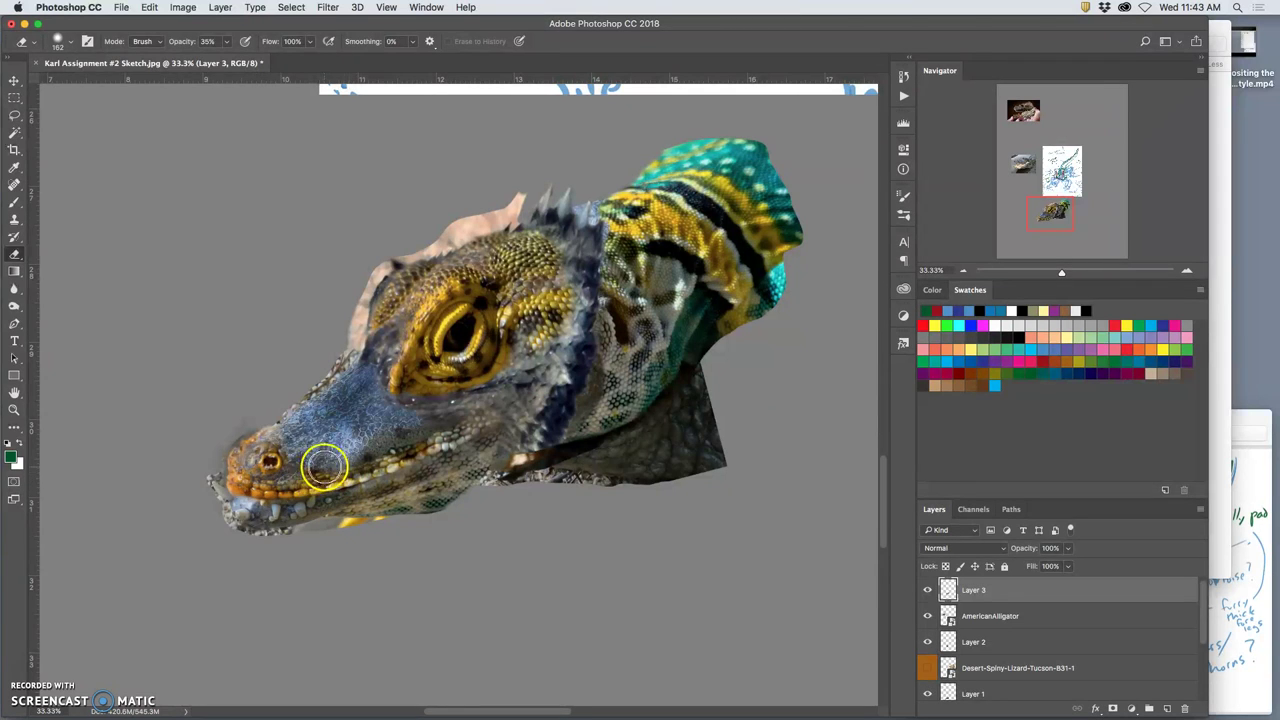
Step: Partially erase Layer 3 below the front corner of the eye to blend it into the snout
{"action": "left_click", "coordinate": [401, 385]}
{"action": "mouse_move", "coordinate": [401, 385]}
{"action": "left_mouse_down"}
{"action": "mouse_move", "coordinate": [391, 395]}
{"action": "mouse_move", "coordinate": [400, 358]}
{"action": "mouse_move", "coordinate": [405, 378]}
{"action": "mouse_move", "coordinate": [440, 392]}
{"action": "mouse_move", "coordinate": [417, 392]}
{"action": "mouse_move", "coordinate": [489, 396]}
{"action": "mouse_move", "coordinate": [503, 371]}
{"action": "mouse_move", "coordinate": [409, 396]}
{"action": "mouse_move", "coordinate": [427, 415]}
{"action": "left_mouse_up"}
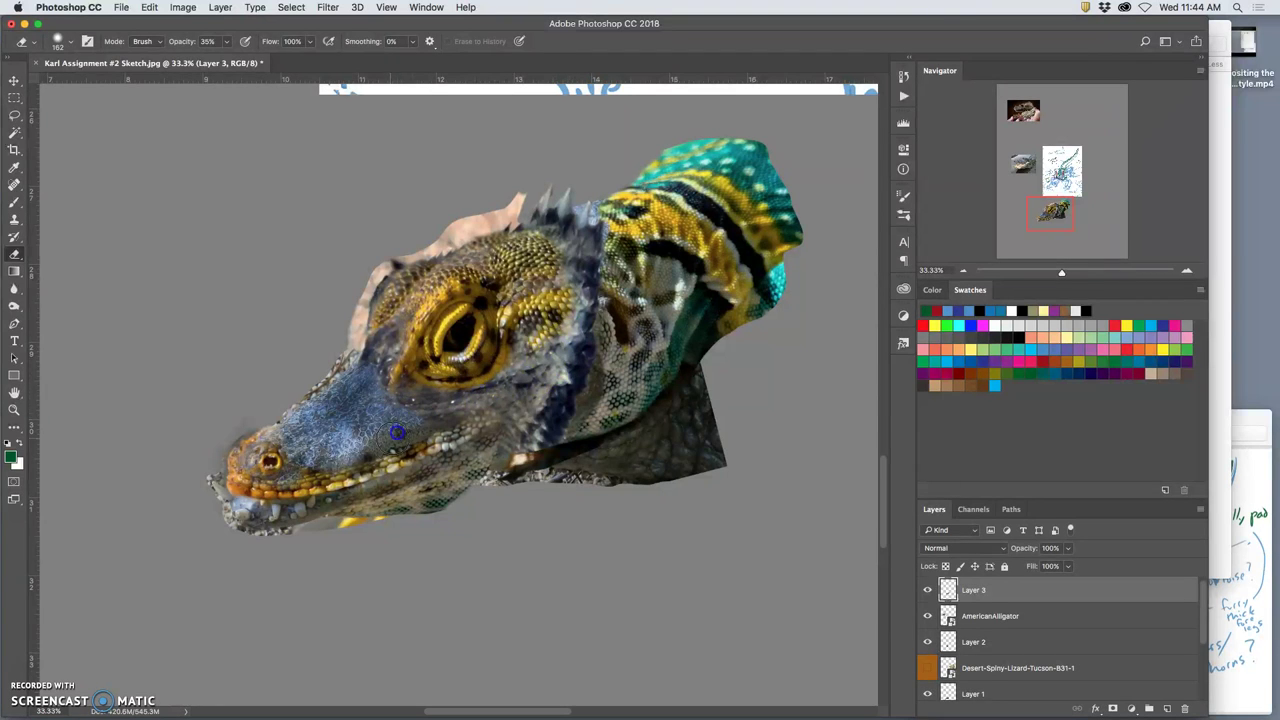
Step: Try partially erasing Layer 3 on the patterned side of the neck and undo the strokes
{"action": "mouse_move", "coordinate": [640, 277]}
{"action": "left_mouse_down"}
{"action": "mouse_move", "coordinate": [605, 370]}
{"action": "mouse_move", "coordinate": [606, 338]}
{"action": "mouse_move", "coordinate": [591, 372]}
{"action": "mouse_move", "coordinate": [600, 391]}
{"action": "mouse_move", "coordinate": [613, 377]}
{"action": "mouse_move", "coordinate": [617, 390]}
{"action": "mouse_move", "coordinate": [593, 419]}
{"action": "mouse_move", "coordinate": [643, 359]}
{"action": "mouse_move", "coordinate": [652, 373]}
{"action": "mouse_move", "coordinate": [719, 308]}
{"action": "mouse_move", "coordinate": [695, 338]}
{"action": "left_mouse_up"}
{"action": "key", "text": "super+z"}
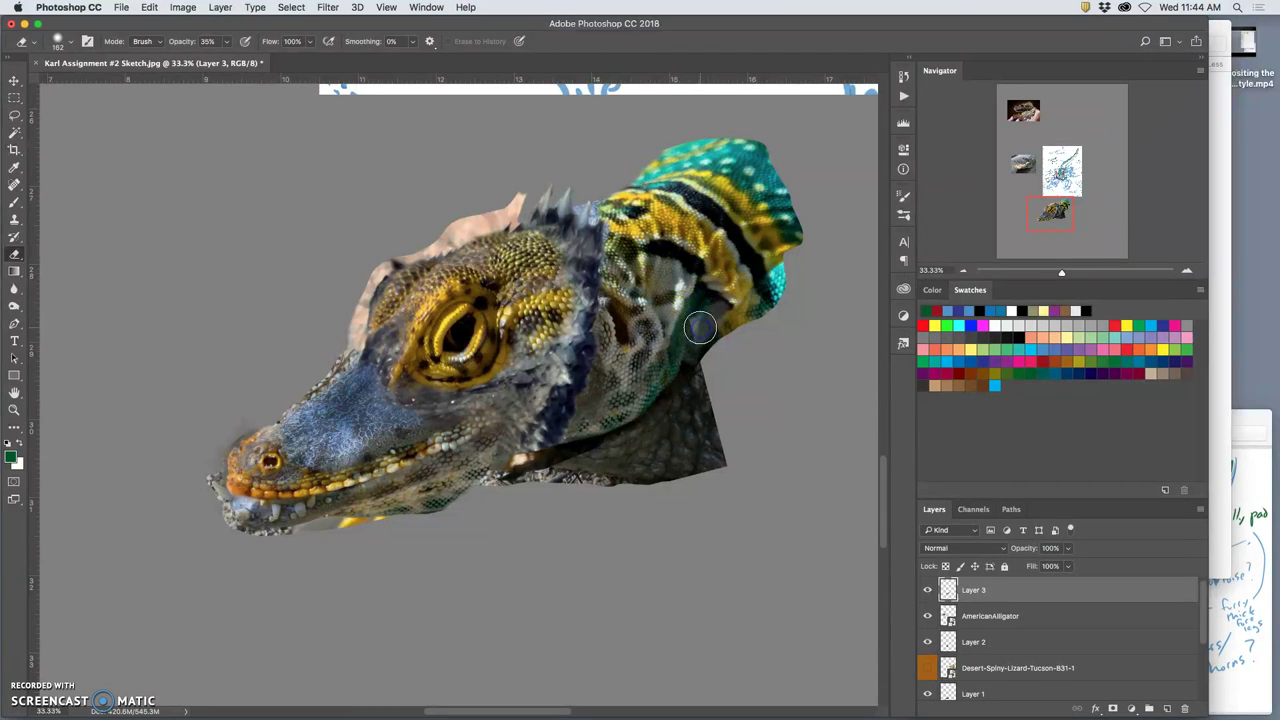
{"action": "key", "text": "super+z"}
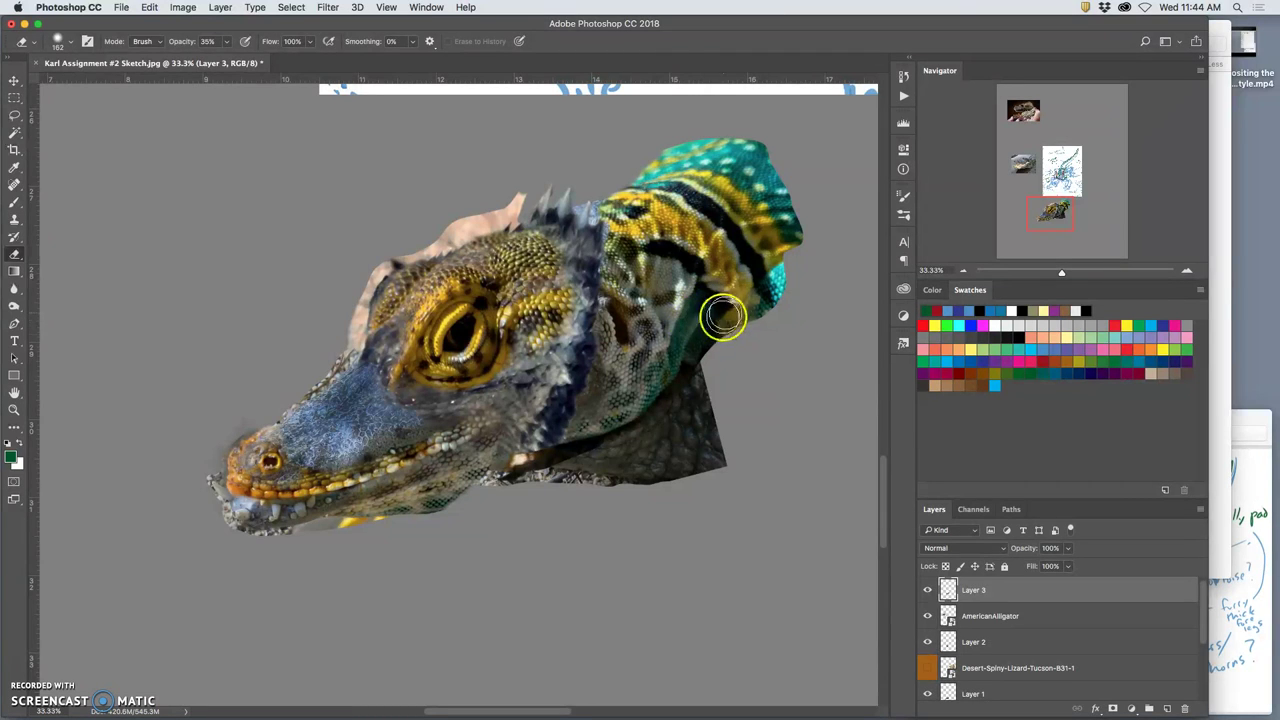
Step: Partially erase Layer 3 along the throat edge and over the pupil to blend in the eye underneath
{"action": "mouse_move", "coordinate": [690, 388]}
{"action": "left_mouse_down"}
{"action": "mouse_move", "coordinate": [624, 431]}
{"action": "mouse_move", "coordinate": [517, 459]}
{"action": "left_mouse_up"}
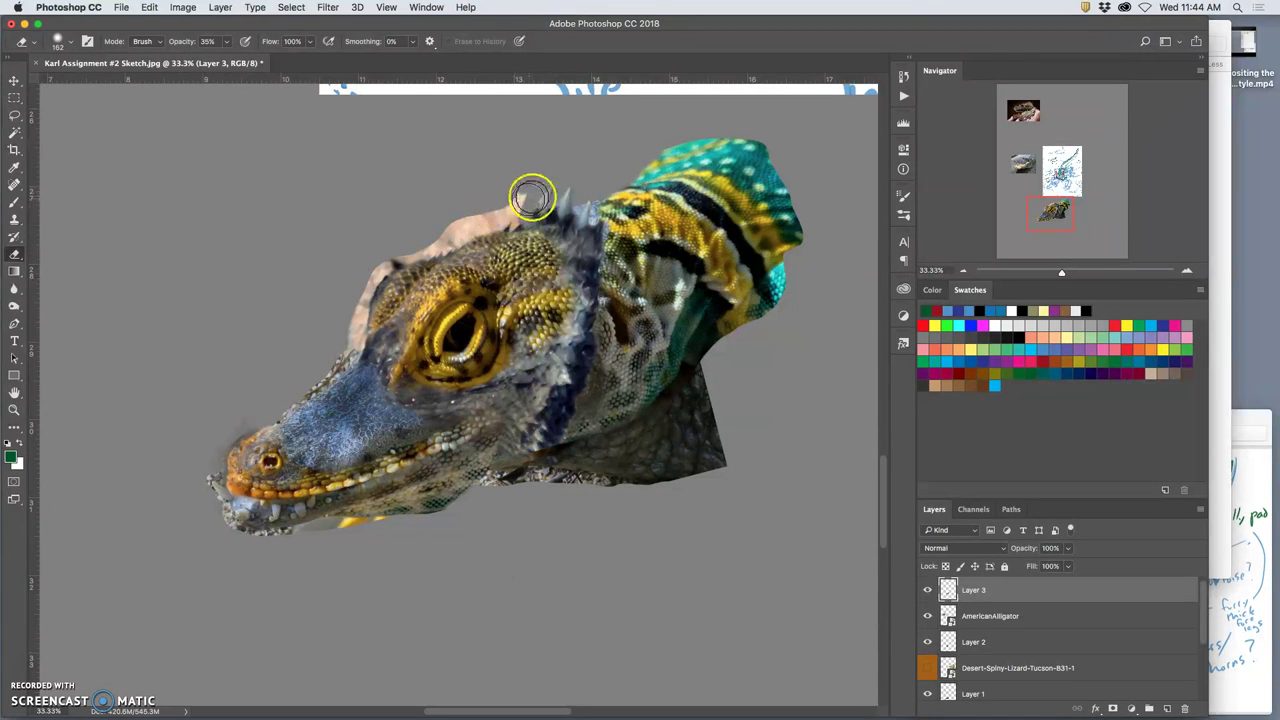
{"action": "left_click", "coordinate": [378, 327]}
{"action": "mouse_move", "coordinate": [377, 327]}
{"action": "left_mouse_down"}
{"action": "mouse_move", "coordinate": [405, 284]}
{"action": "mouse_move", "coordinate": [362, 350]}
{"action": "mouse_move", "coordinate": [388, 351]}
{"action": "mouse_move", "coordinate": [427, 301]}
{"action": "mouse_move", "coordinate": [446, 303]}
{"action": "mouse_move", "coordinate": [411, 330]}
{"action": "mouse_move", "coordinate": [437, 288]}
{"action": "mouse_move", "coordinate": [461, 280]}
{"action": "mouse_move", "coordinate": [402, 338]}
{"action": "mouse_move", "coordinate": [387, 398]}
{"action": "mouse_move", "coordinate": [391, 373]}
{"action": "mouse_move", "coordinate": [464, 313]}
{"action": "mouse_move", "coordinate": [436, 347]}
{"action": "mouse_move", "coordinate": [462, 334]}
{"action": "left_mouse_up"}
{"action": "key", "text": "super+z"}
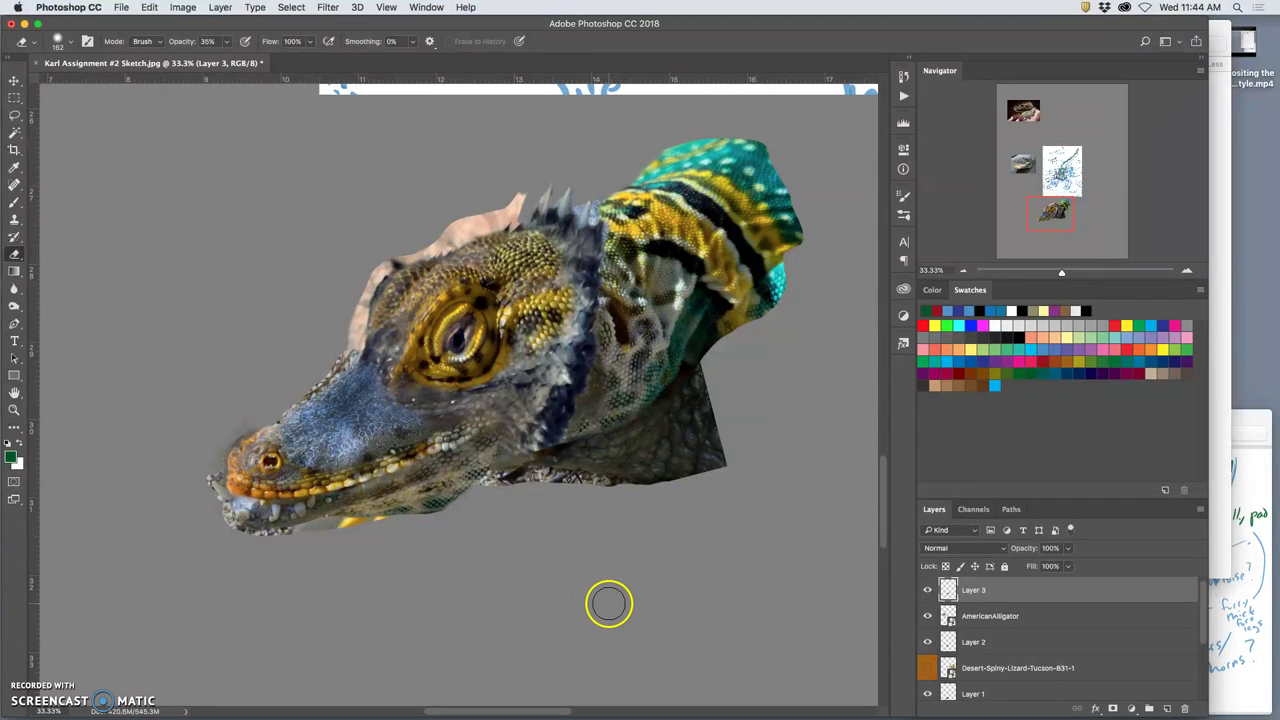
{"action": "mouse_move", "coordinate": [465, 337]}
{"action": "left_mouse_down"}
{"action": "mouse_move", "coordinate": [479, 300]}
{"action": "mouse_move", "coordinate": [534, 316]}
{"action": "mouse_move", "coordinate": [519, 314]}
{"action": "mouse_move", "coordinate": [515, 288]}
{"action": "mouse_move", "coordinate": [438, 295]}
{"action": "mouse_move", "coordinate": [442, 281]}
{"action": "mouse_move", "coordinate": [386, 325]}
{"action": "mouse_move", "coordinate": [508, 270]}
{"action": "mouse_move", "coordinate": [574, 264]}
{"action": "left_mouse_up"}
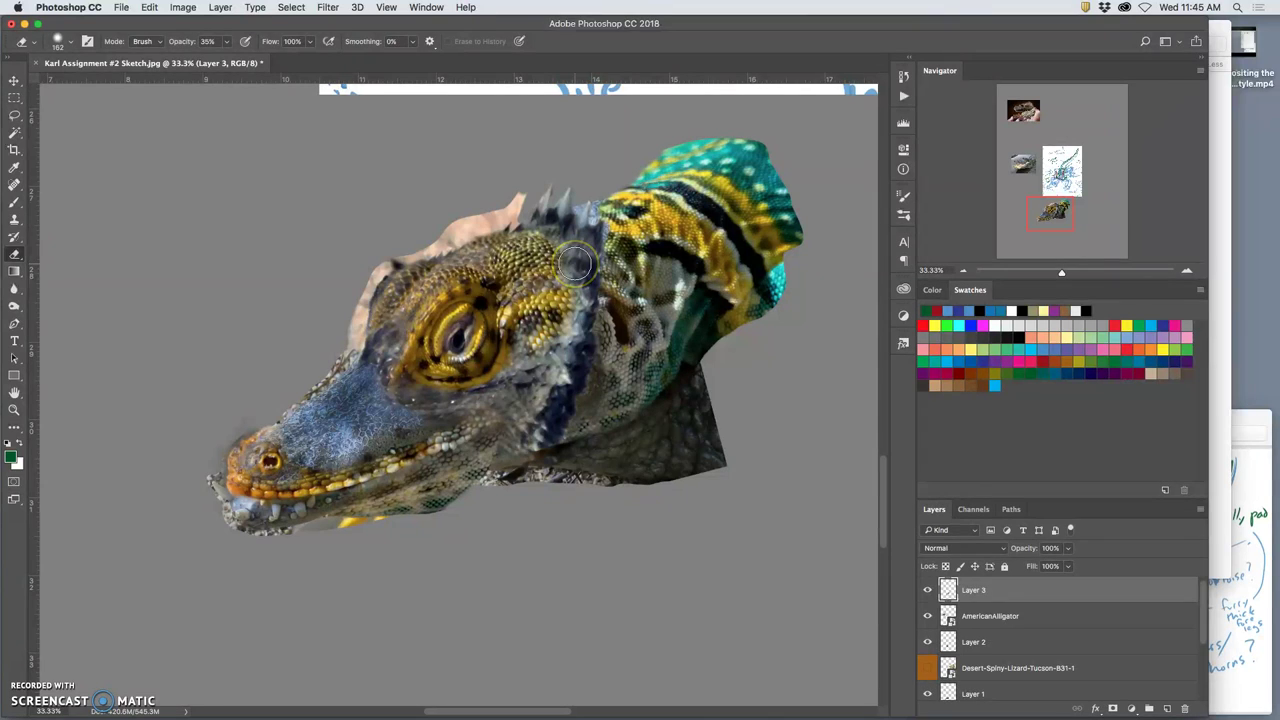
Step: Partially erase Layer 3 across the top of the head behind the eye, up to the base of the crest spines
{"action": "left_click", "coordinate": [528, 221]}
{"action": "left_click", "coordinate": [490, 247]}
{"action": "left_click_drag", "start_coordinate": [558, 247], "coordinate": [628, 220]}
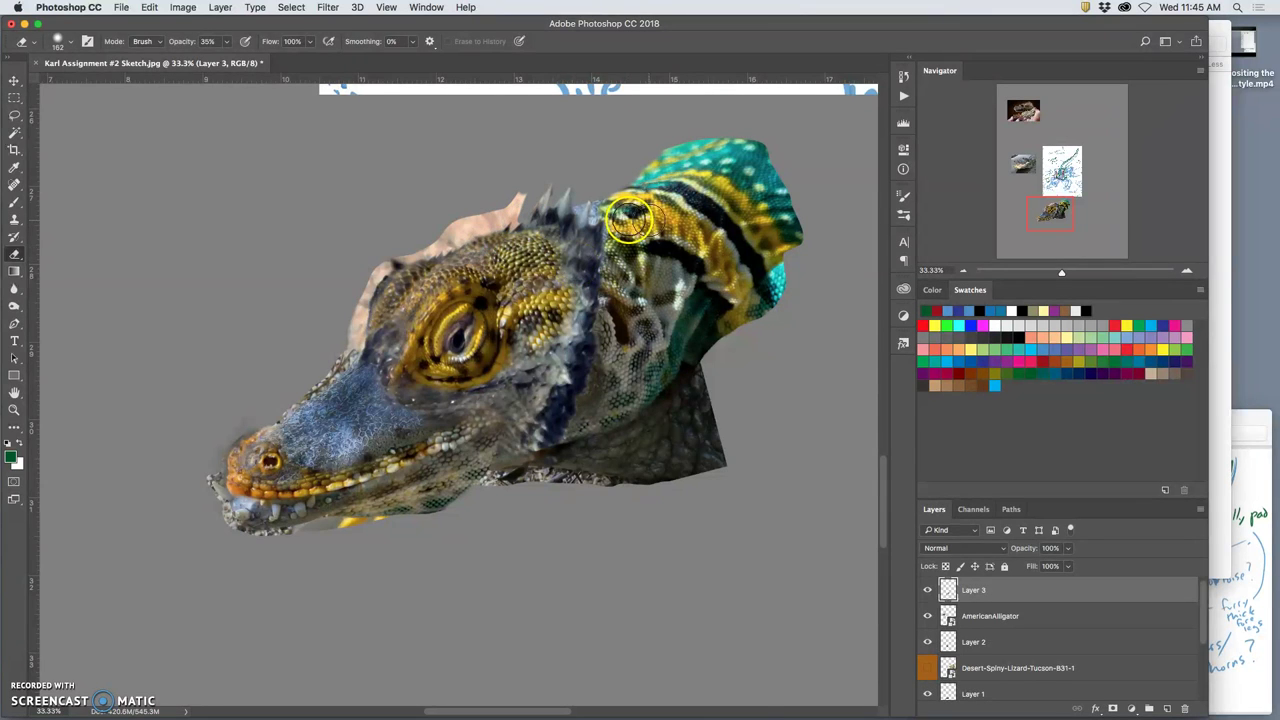
{"action": "left_click", "coordinate": [549, 257]}
{"action": "left_click", "coordinate": [543, 244]}
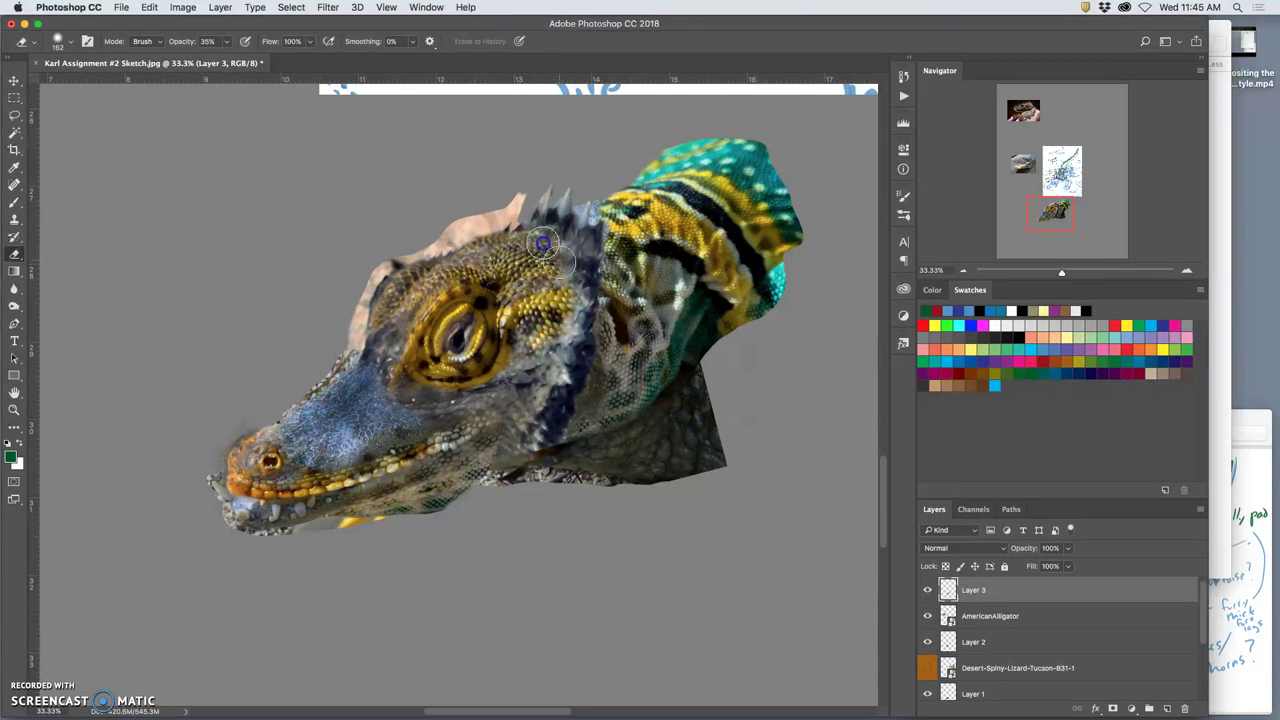
{"action": "left_click", "coordinate": [503, 263]}
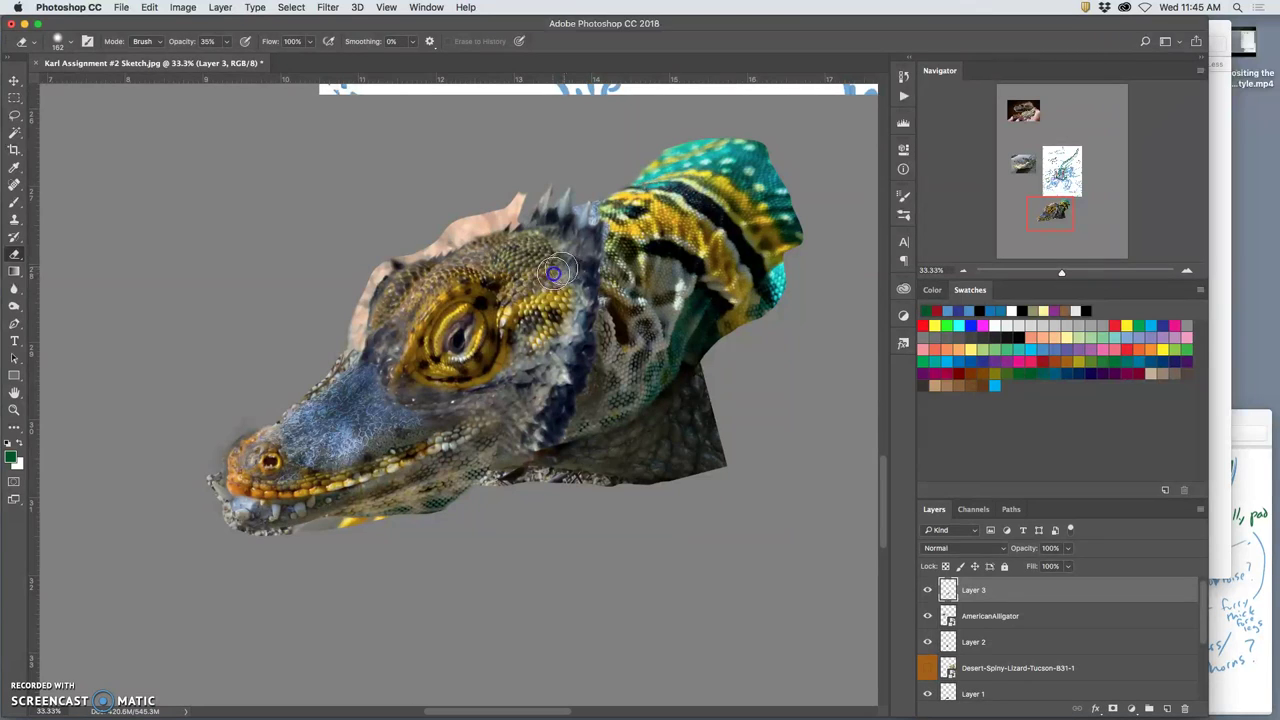
{"action": "left_click", "coordinate": [548, 273]}
{"action": "left_click_drag", "start_coordinate": [548, 273], "coordinate": [546, 236]}
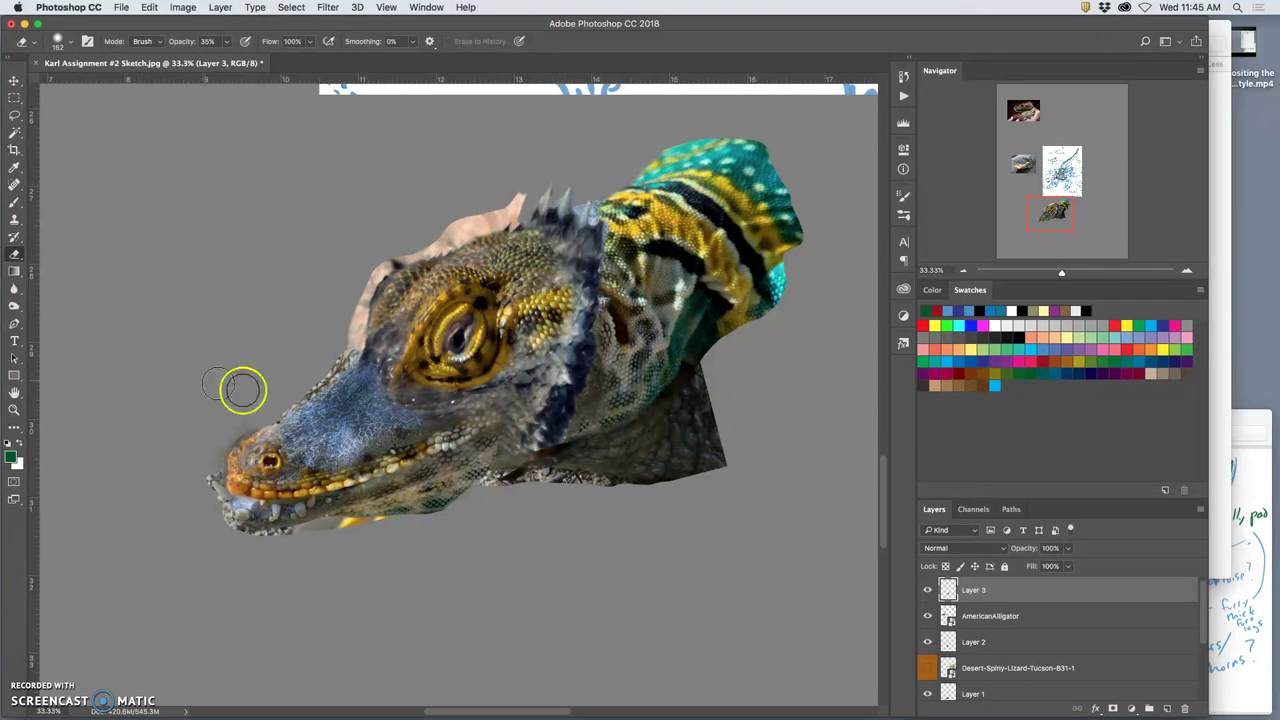
Step: Soften Layer 3 around the front and upper rim of the eye with partial eraser strokes
{"action": "left_click", "coordinate": [287, 503]}
{"action": "left_click", "coordinate": [429, 368]}
{"action": "mouse_move", "coordinate": [428, 368]}
{"action": "left_mouse_down"}
{"action": "mouse_move", "coordinate": [446, 373]}
{"action": "mouse_move", "coordinate": [428, 356]}
{"action": "mouse_move", "coordinate": [458, 307]}
{"action": "left_mouse_up"}
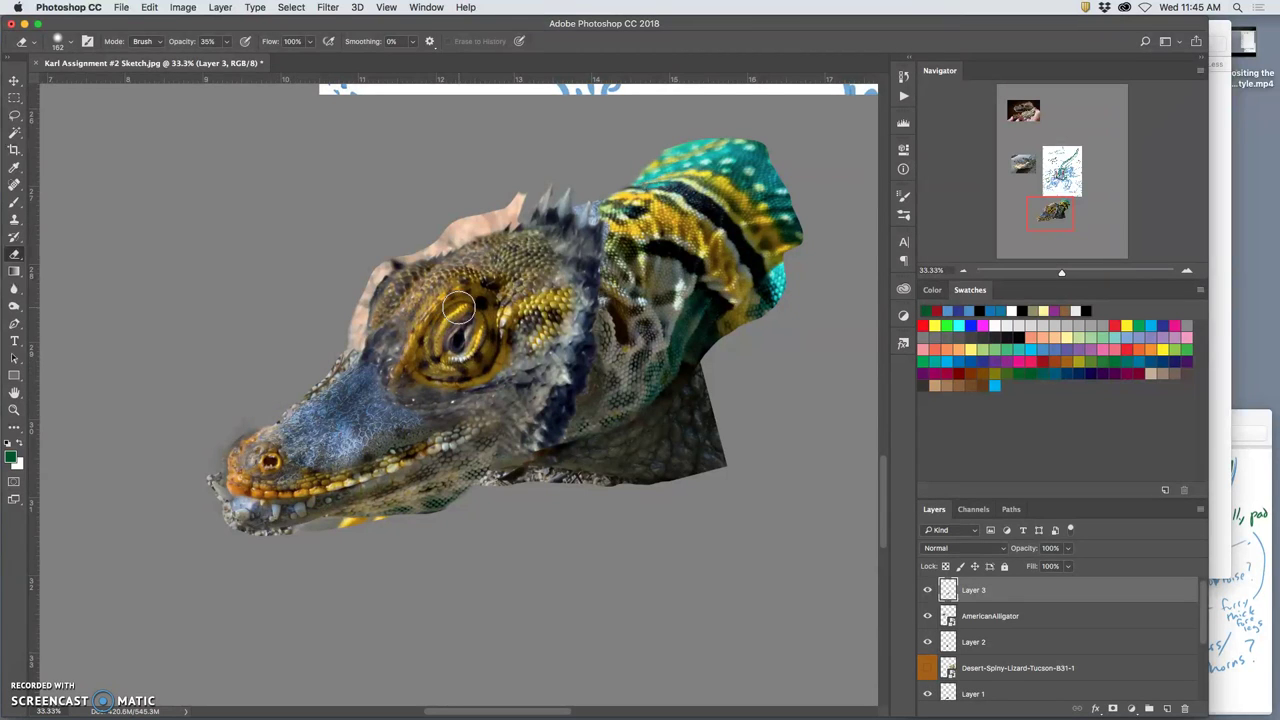
{"action": "left_click_drag", "start_coordinate": [557, 337], "coordinate": [556, 338]}
{"action": "left_click_drag", "start_coordinate": [638, 245], "coordinate": [650, 250]}
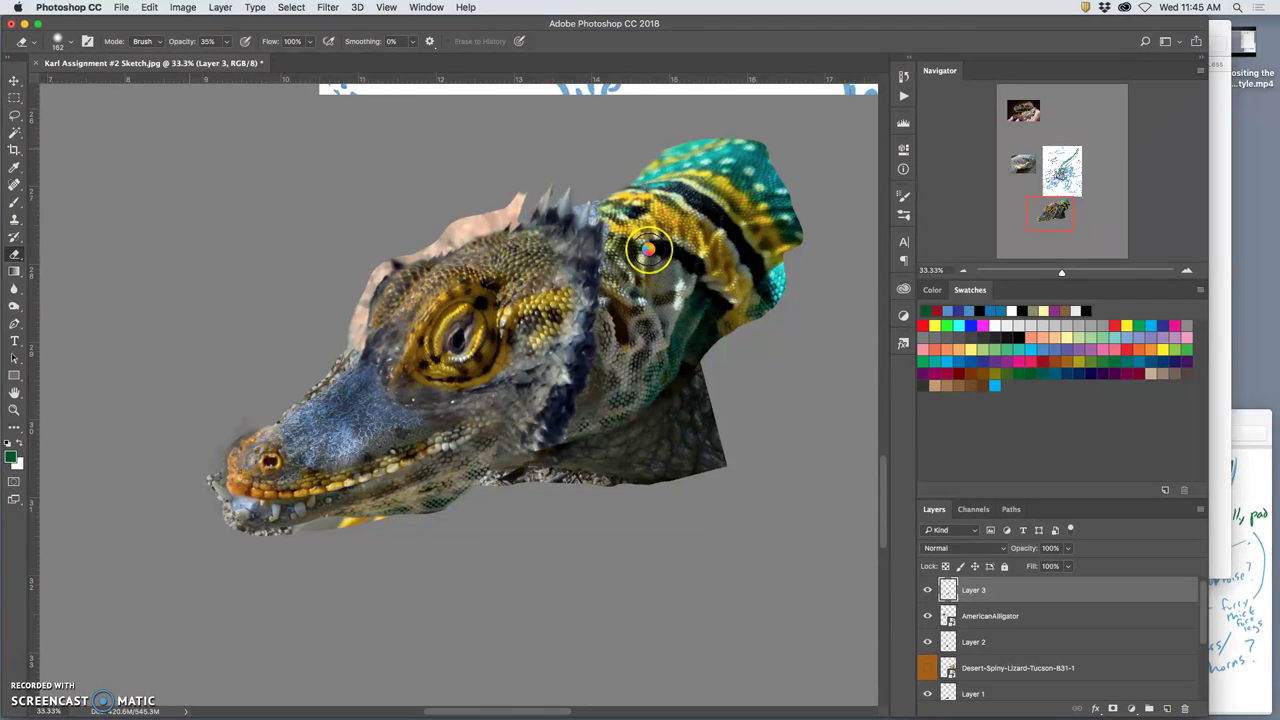
Step: Save the document to the Desktop in Photoshop format with layers, removing "Sketch" from the file name
{"action": "key", "text": "super+s"}
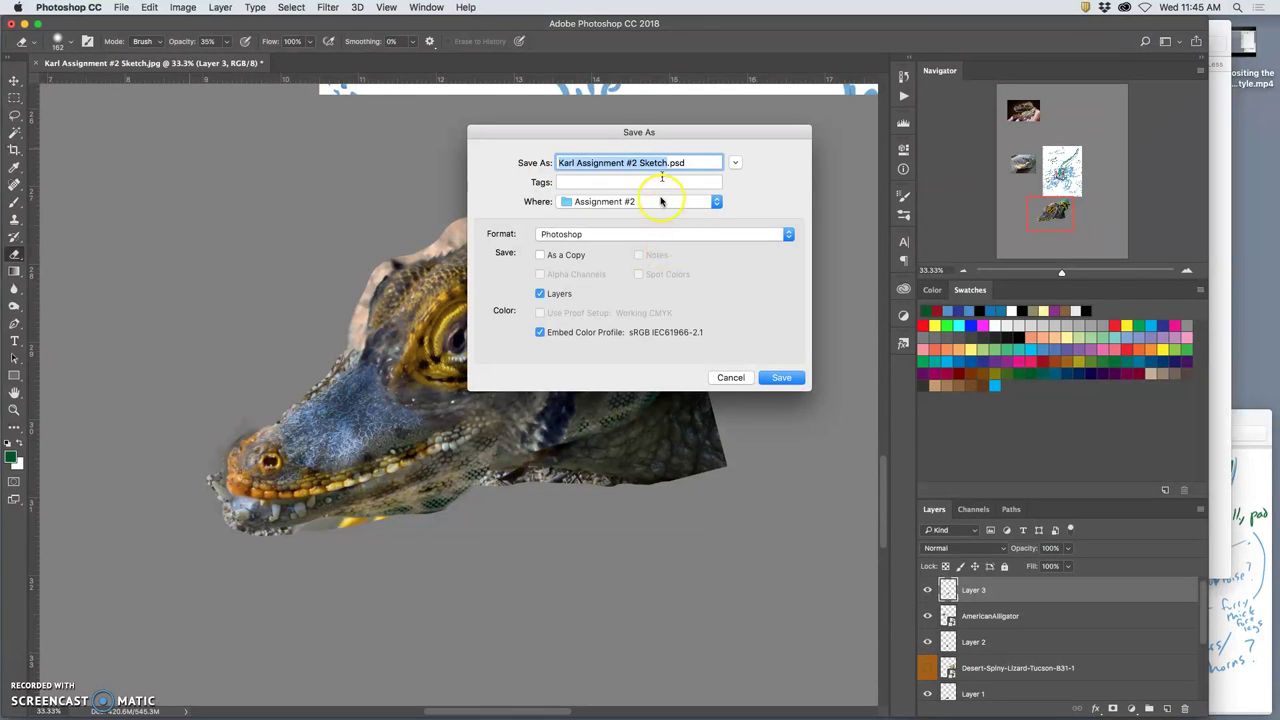
{"action": "left_click", "coordinate": [658, 163]}
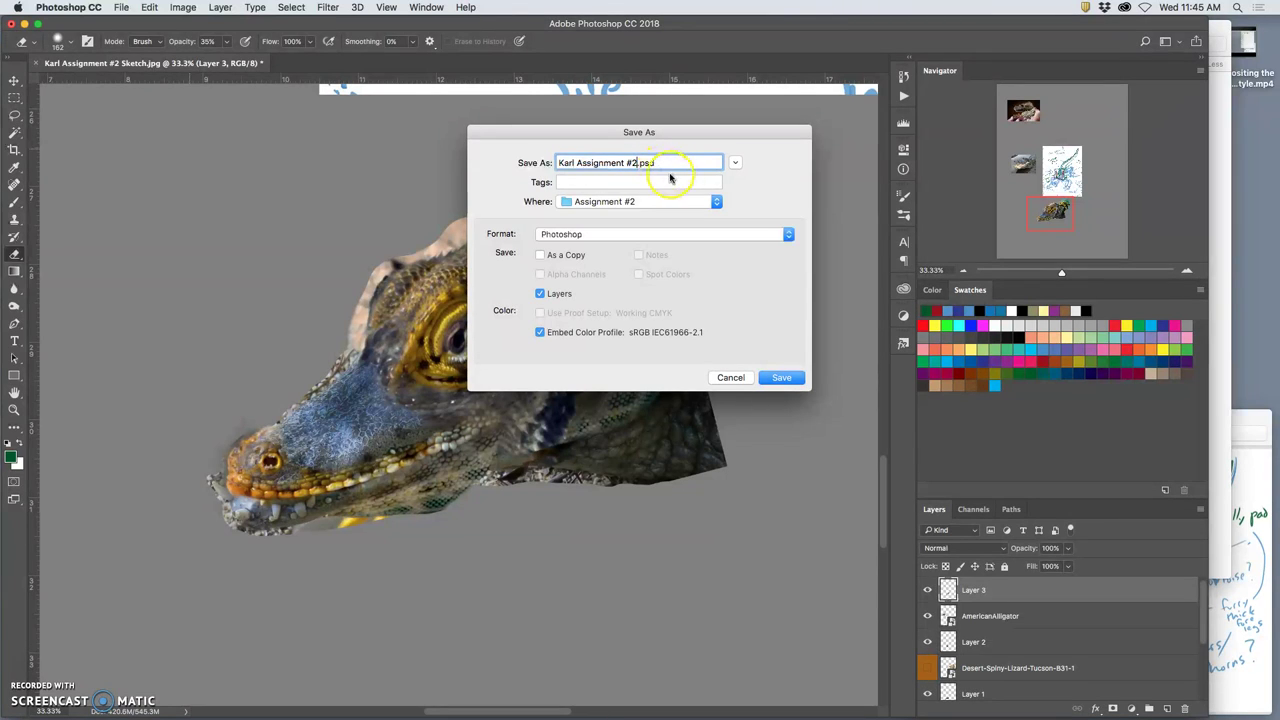
{"action": "key", "text": "super+d"}
{"action": "left_click", "coordinate": [781, 377]}
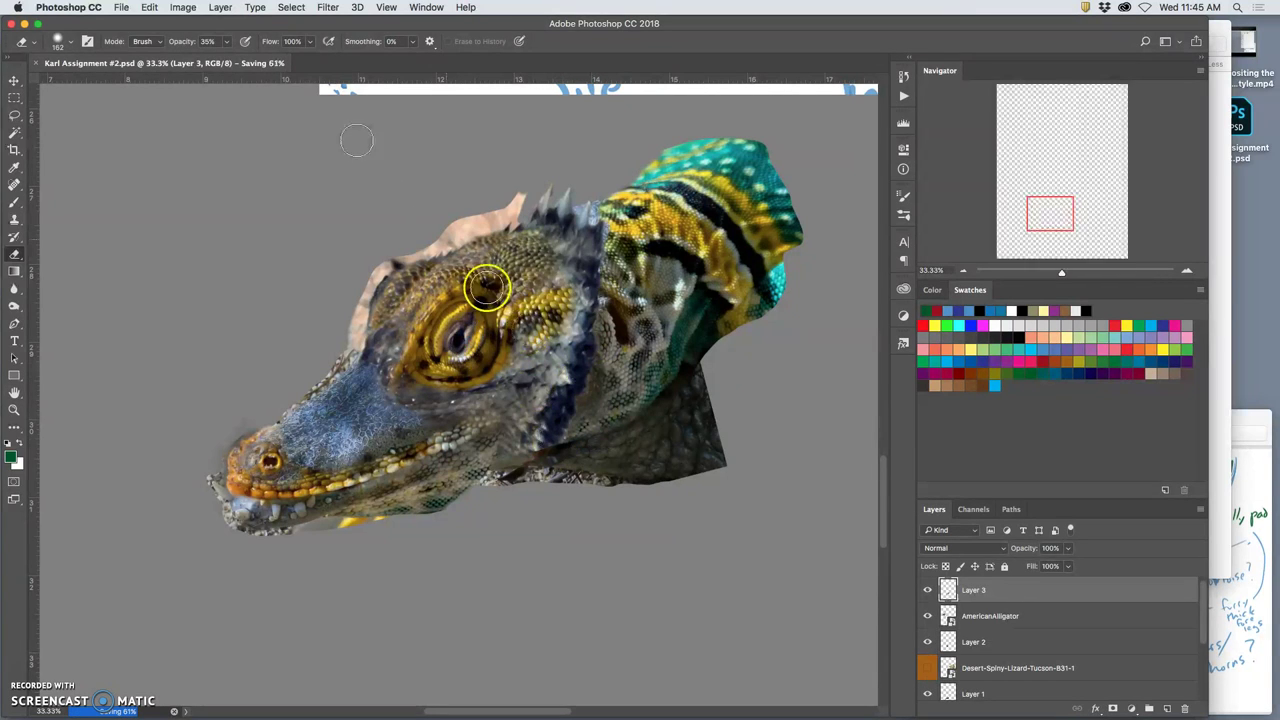
Step: Save another Photoshop version to the Desktop, adding "Creature Collage" after "Assignment #2" in the file name
{"action": "left_click", "coordinate": [120, 7]}
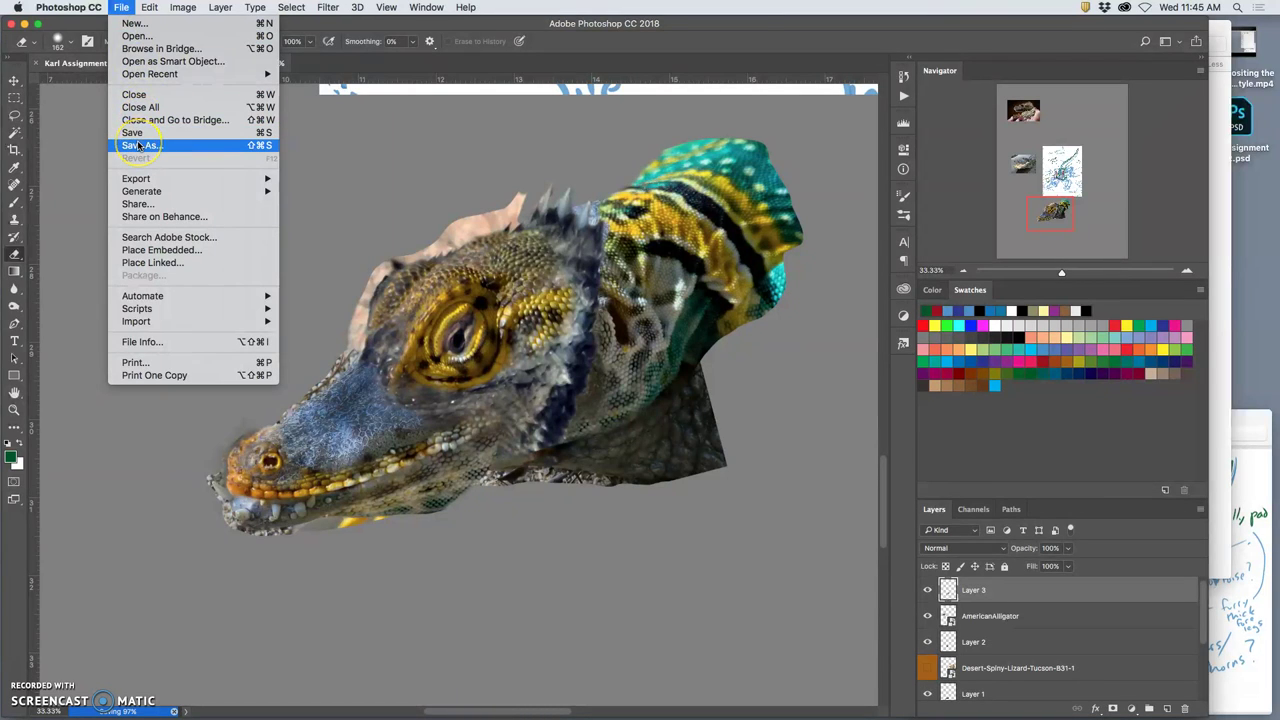
{"action": "left_click", "coordinate": [328, 128]}
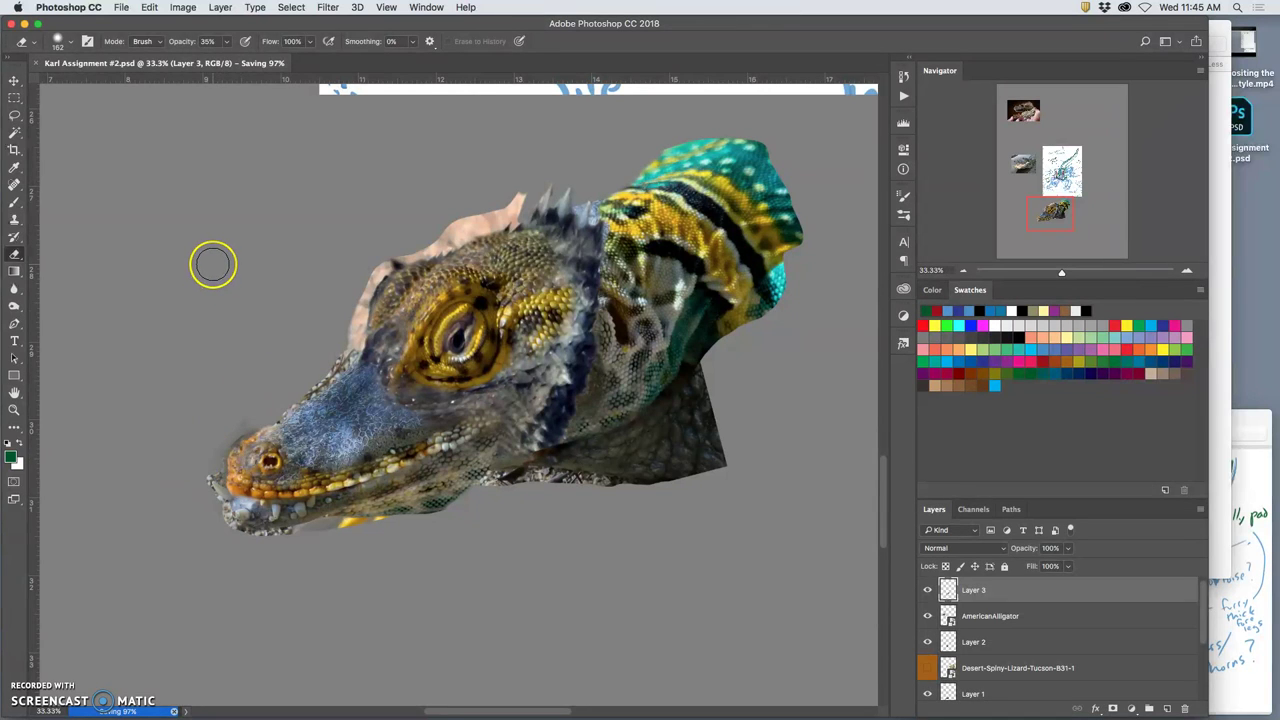
{"action": "left_click", "coordinate": [121, 8]}
{"action": "left_click", "coordinate": [142, 145]}
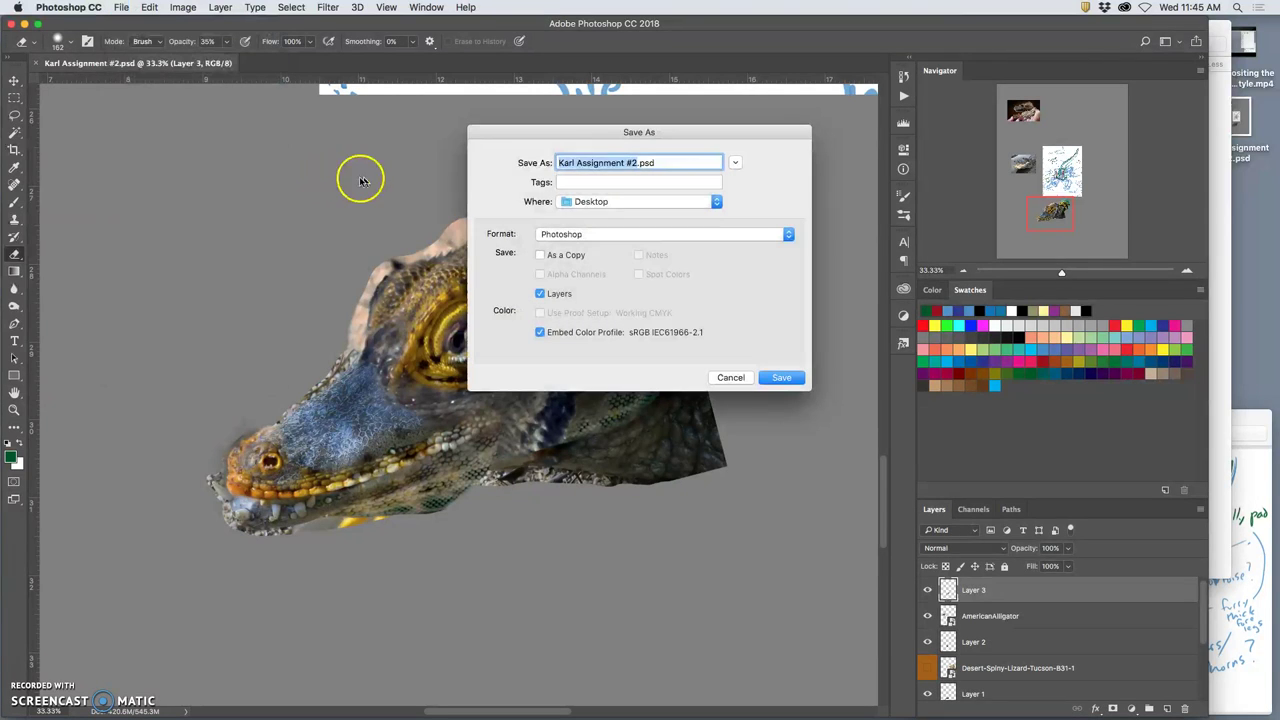
{"action": "left_click", "coordinate": [634, 163]}
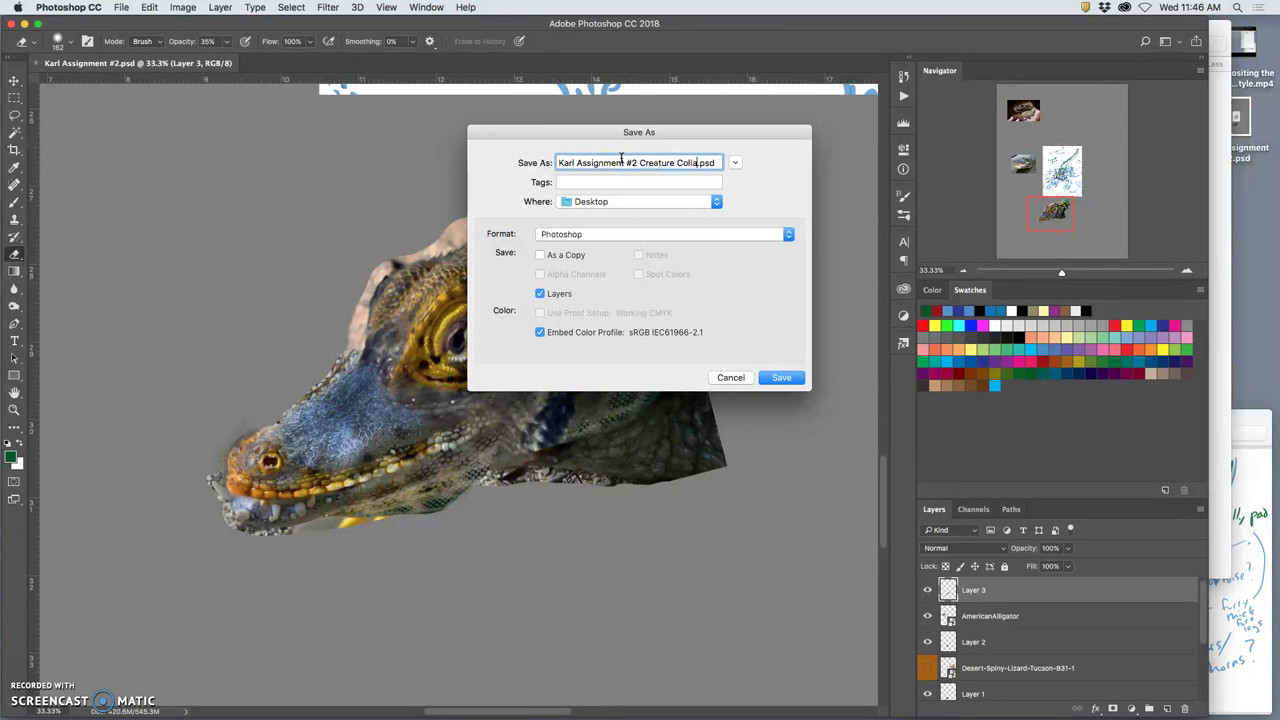
{"action": "left_click", "coordinate": [782, 378]}
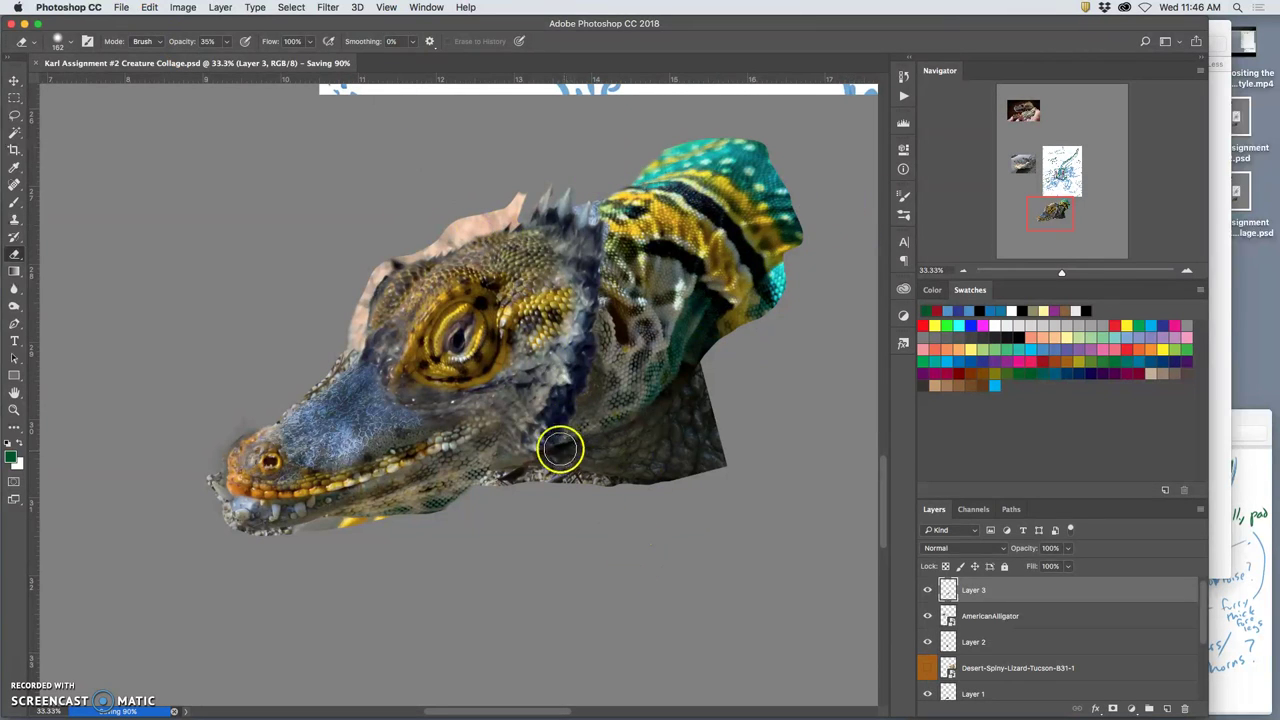
Step: Partially erase Layer 3 at the back of the jaw below the dark crest to blend it into the throat
{"action": "left_click_drag", "start_coordinate": [554, 445], "coordinate": [497, 459]}
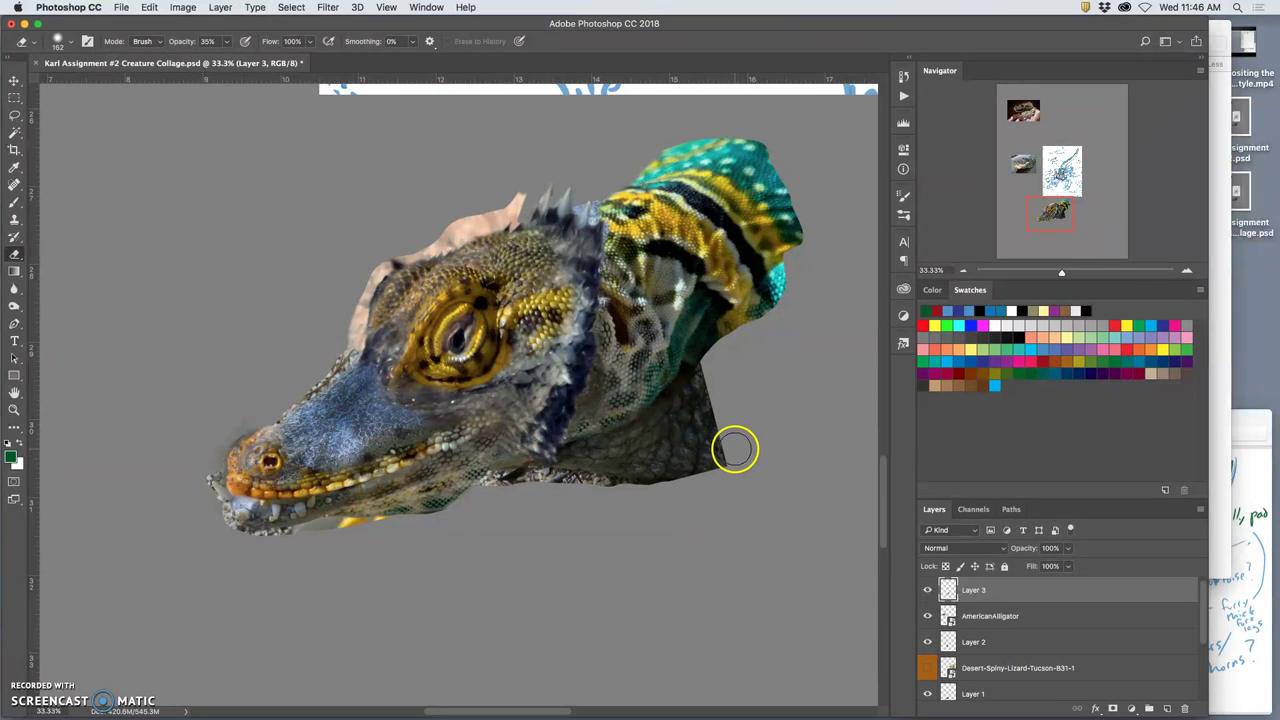
Step: Lasso the upper snout in the AmericanAlligator photo and copy the selection to a new layer
{"action": "key", "text": "super+minus"}
{"action": "key", "text": "super+minus"}
{"action": "key", "text": "super+minus"}
{"action": "key", "text": "super+minus"}
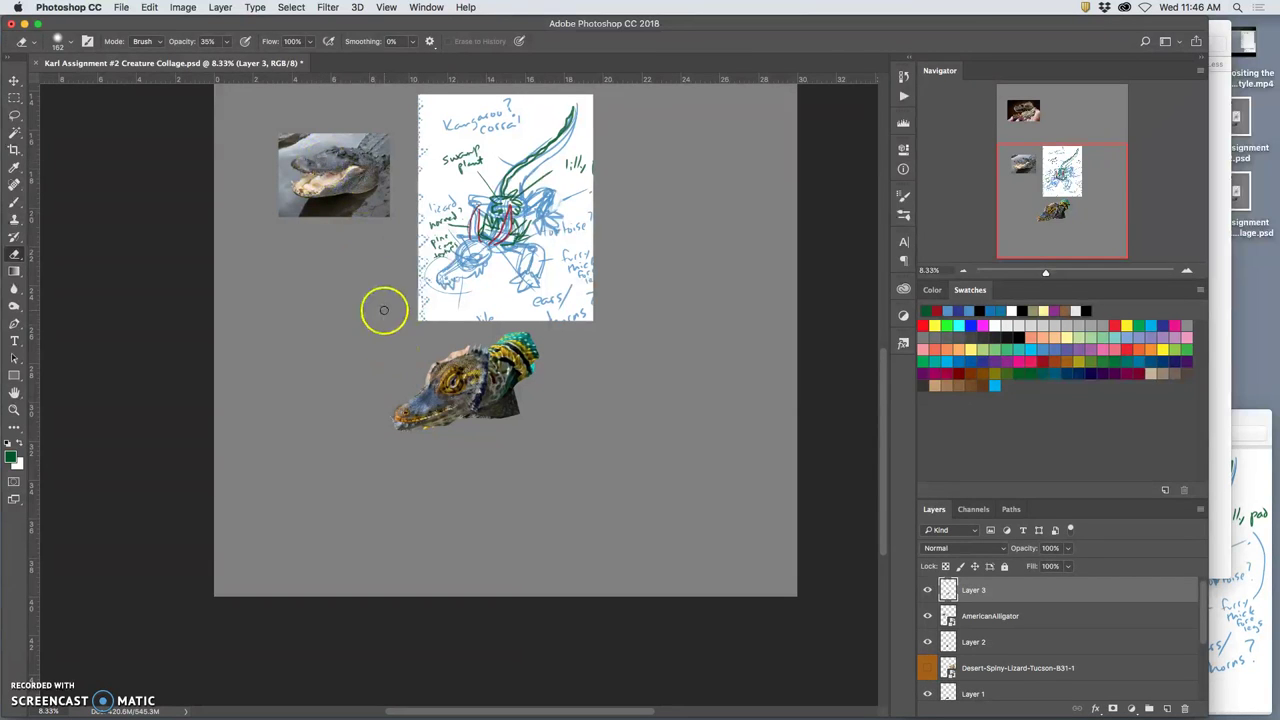
{"action": "key", "text": "super+equal"}
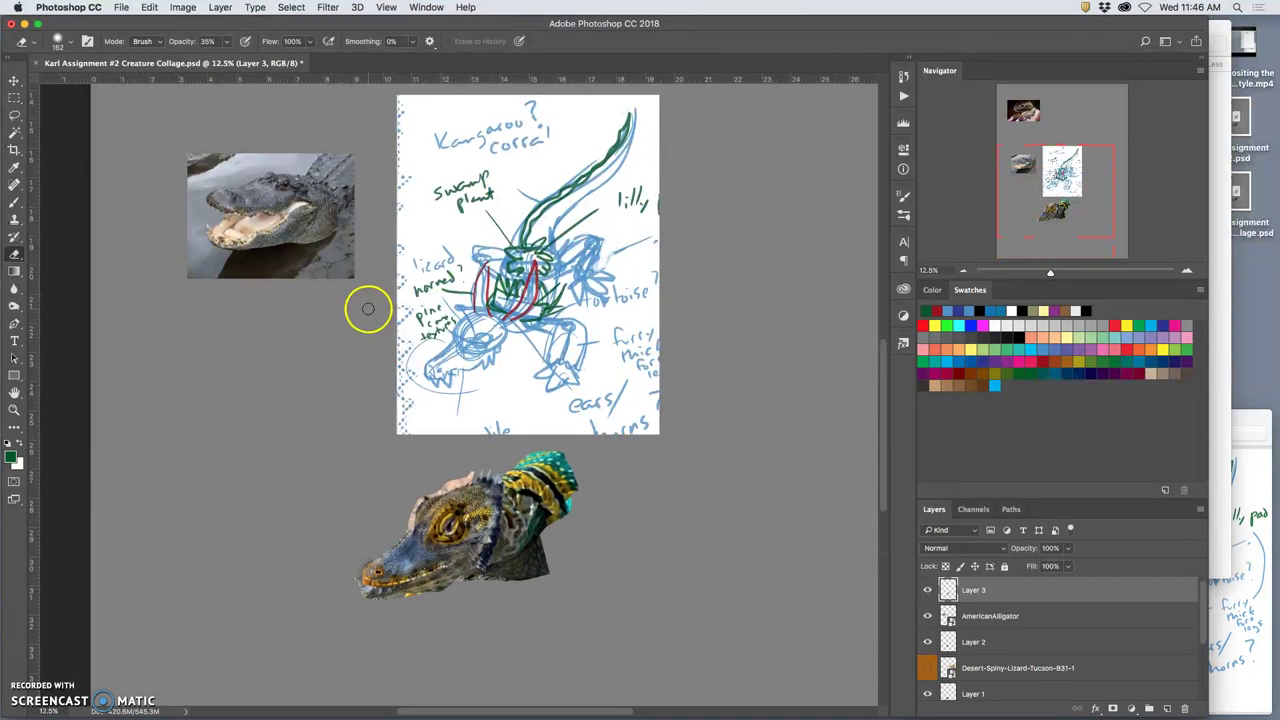
{"action": "left_click", "coordinate": [15, 115]}
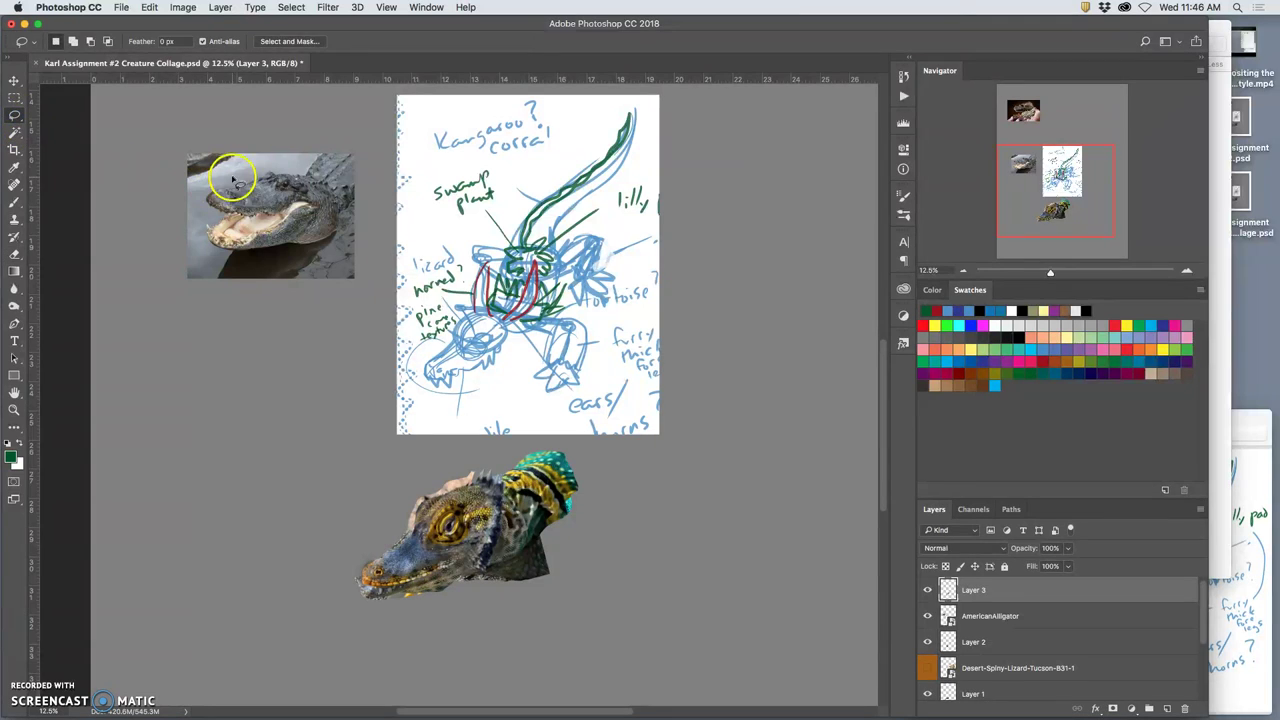
{"action": "left_click", "coordinate": [14, 80]}
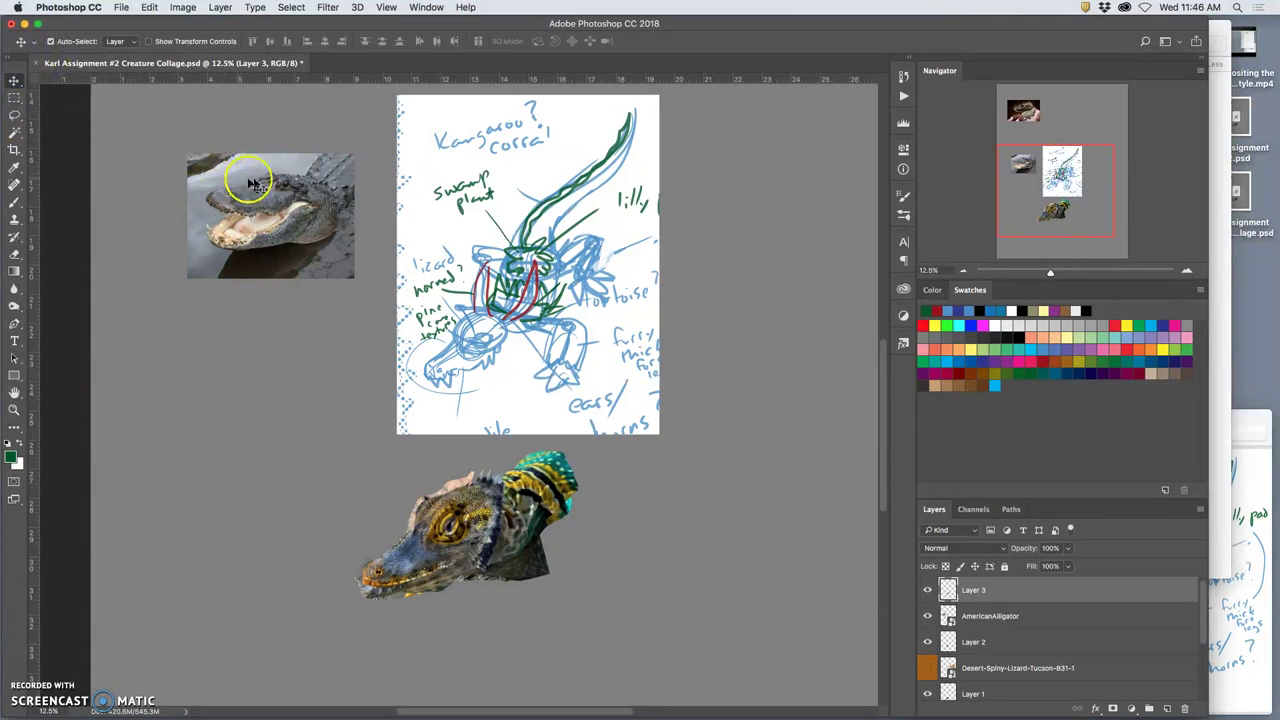
{"action": "left_click", "coordinate": [258, 183]}
{"action": "left_click", "coordinate": [15, 117]}
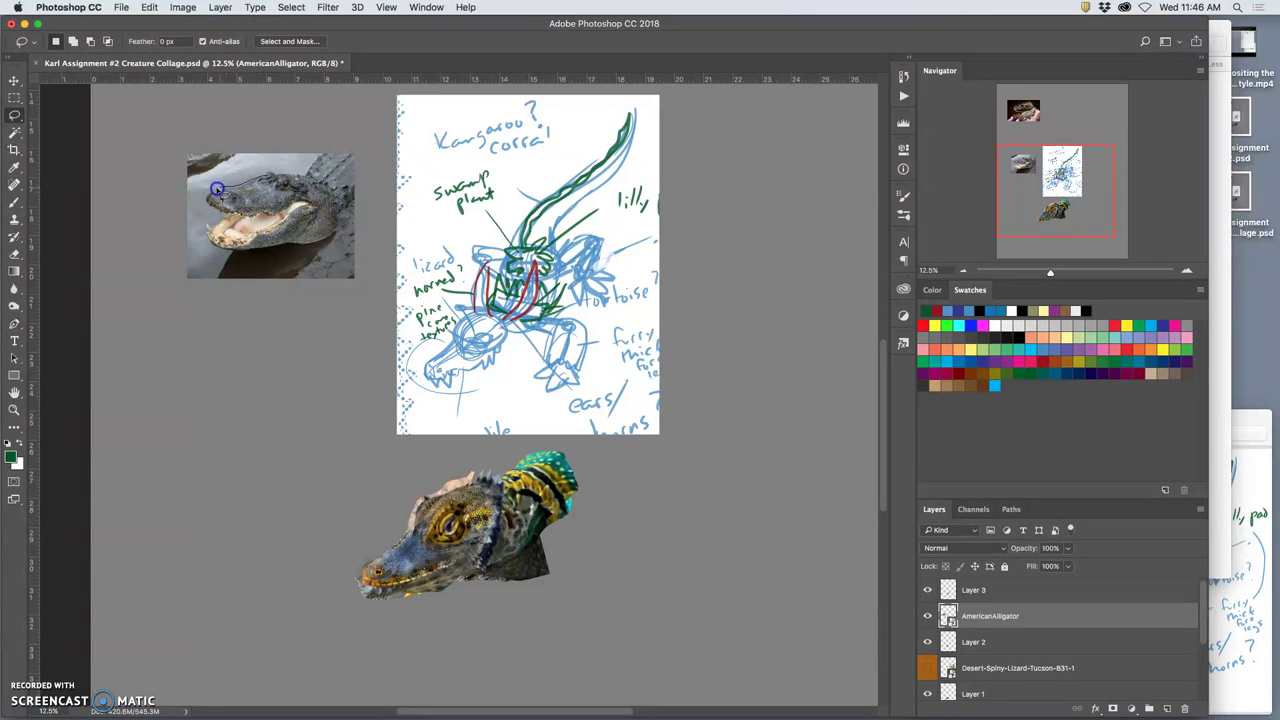
{"action": "left_click_drag", "start_coordinate": [208, 197], "coordinate": [230, 213]}
{"action": "left_click_drag", "start_coordinate": [289, 211], "coordinate": [297, 199]}
{"action": "key", "text": "super+j"}
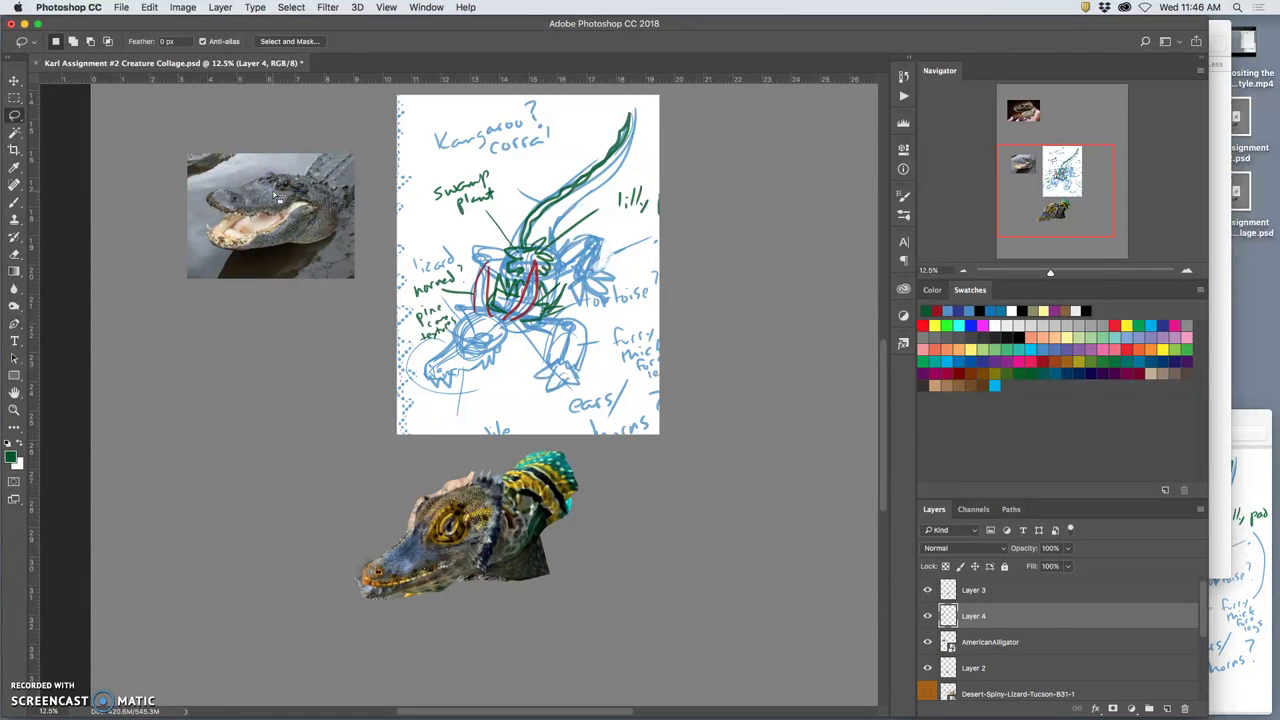
Step: Hide the AmericanAlligator layer and move the copied snout on Layer 4 onto the creature's snout
{"action": "left_click", "coordinate": [927, 643]}
{"action": "left_click", "coordinate": [14, 80]}
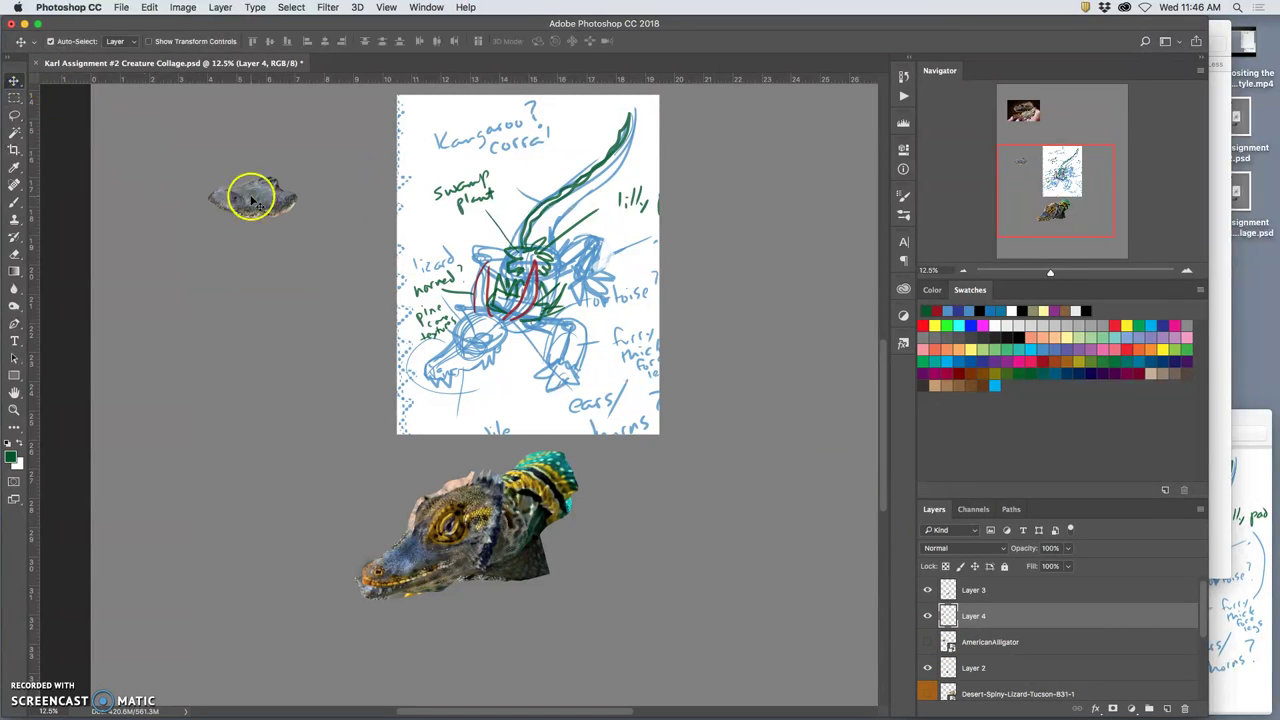
{"action": "mouse_move", "coordinate": [252, 197]}
{"action": "left_mouse_down"}
{"action": "mouse_move", "coordinate": [410, 449]}
{"action": "mouse_move", "coordinate": [415, 521]}
{"action": "mouse_move", "coordinate": [401, 553]}
{"action": "mouse_move", "coordinate": [374, 315]}
{"action": "left_mouse_up"}
{"action": "key", "text": "super+equal"}
{"action": "key", "text": "super+equal"}
{"action": "key", "text": "super+equal"}
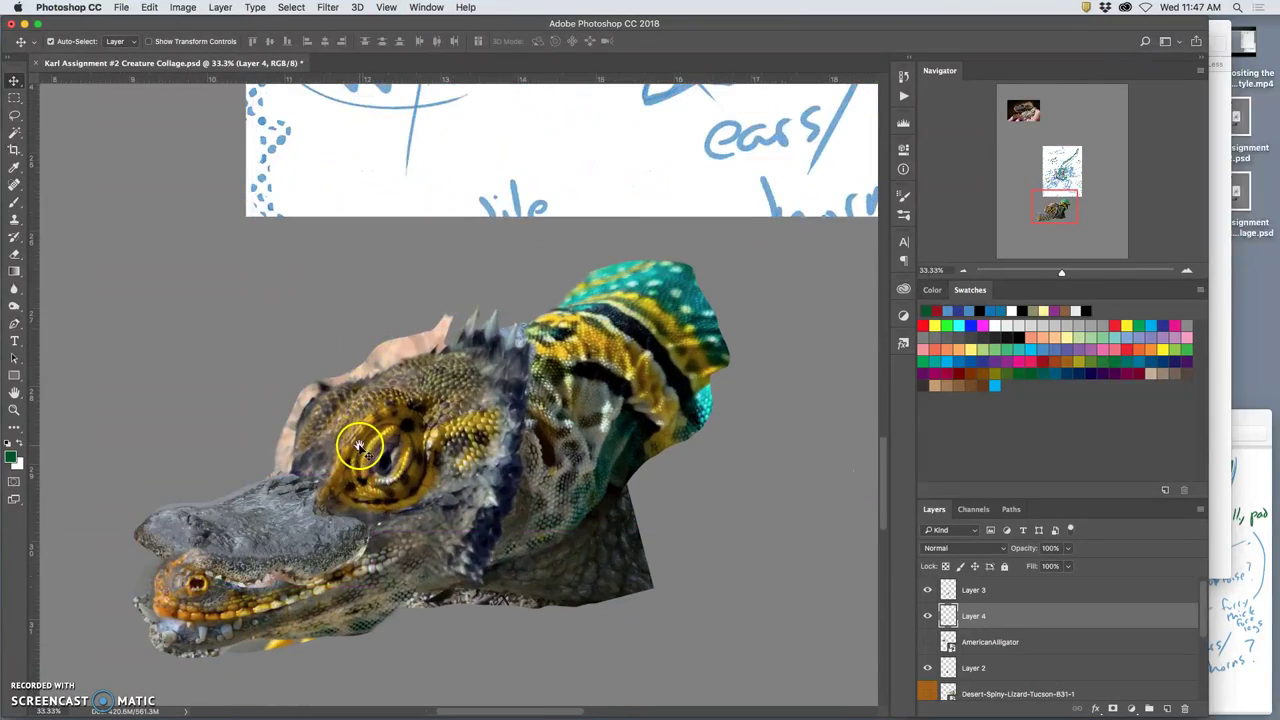
{"action": "left_click_drag", "start_coordinate": [363, 391], "coordinate": [397, 322]}
Step: Rotate Layer 4 about -19° and warp its rear edges to fit the creature's snout in front of the eye
{"action": "key", "text": "super+t"}
{"action": "mouse_move", "coordinate": [315, 398]}
{"action": "left_mouse_down"}
{"action": "mouse_move", "coordinate": [346, 394]}
{"action": "mouse_move", "coordinate": [362, 415]}
{"action": "mouse_move", "coordinate": [333, 412]}
{"action": "left_mouse_up"}
{"action": "right_click", "coordinate": [356, 414]}
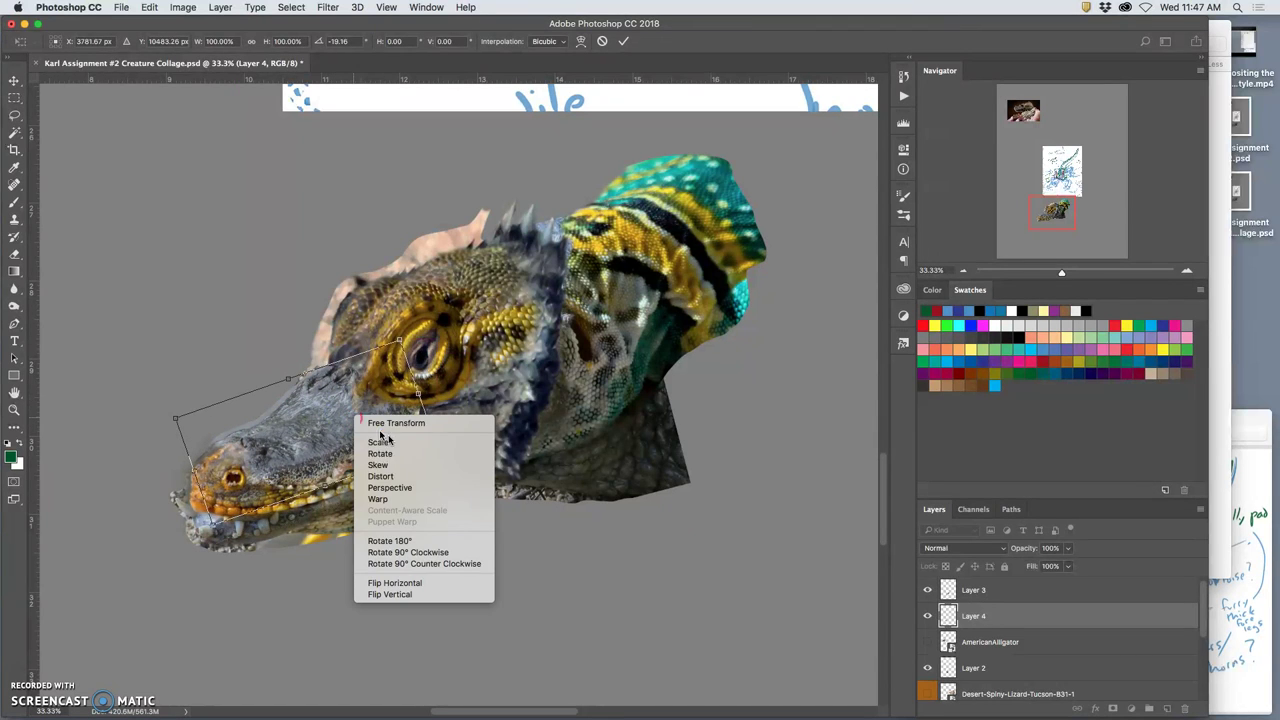
{"action": "left_click", "coordinate": [390, 499]}
{"action": "mouse_move", "coordinate": [399, 431]}
{"action": "left_mouse_down"}
{"action": "mouse_move", "coordinate": [396, 448]}
{"action": "mouse_move", "coordinate": [406, 434]}
{"action": "left_mouse_up"}
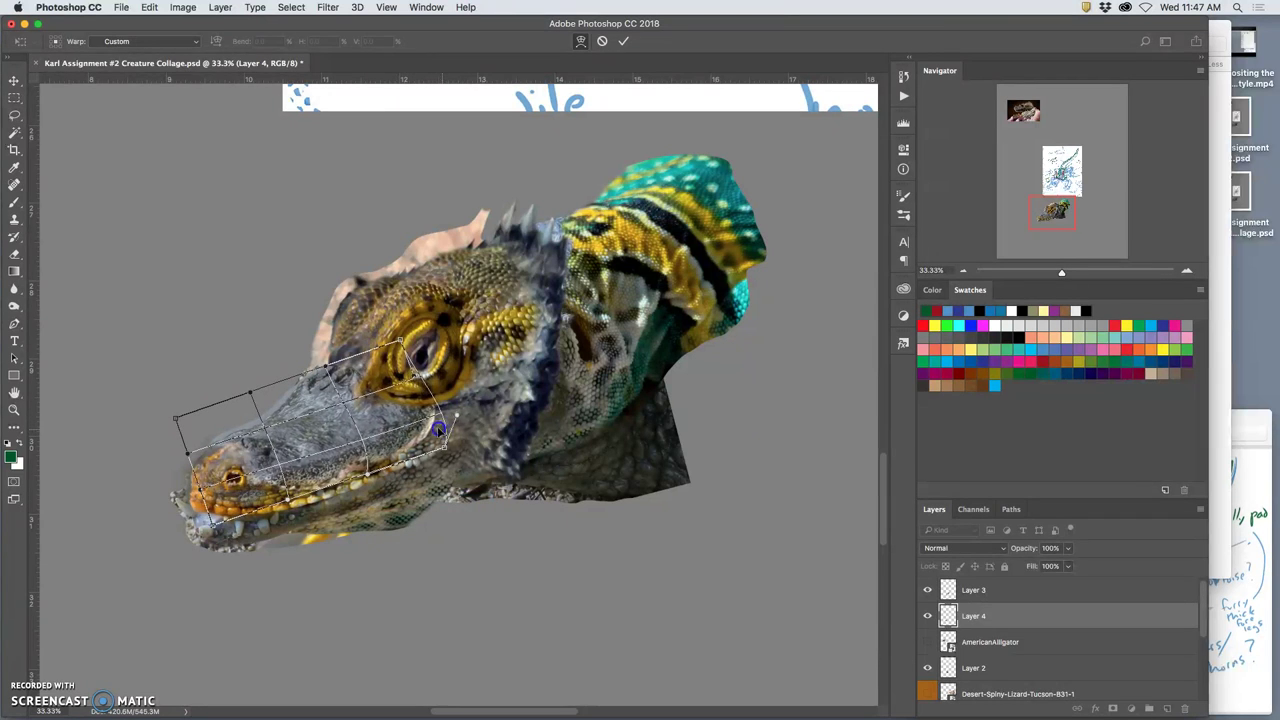
{"action": "left_click_drag", "start_coordinate": [436, 428], "coordinate": [428, 434]}
{"action": "left_click_drag", "start_coordinate": [345, 368], "coordinate": [341, 355]}
{"action": "key", "text": "Return"}
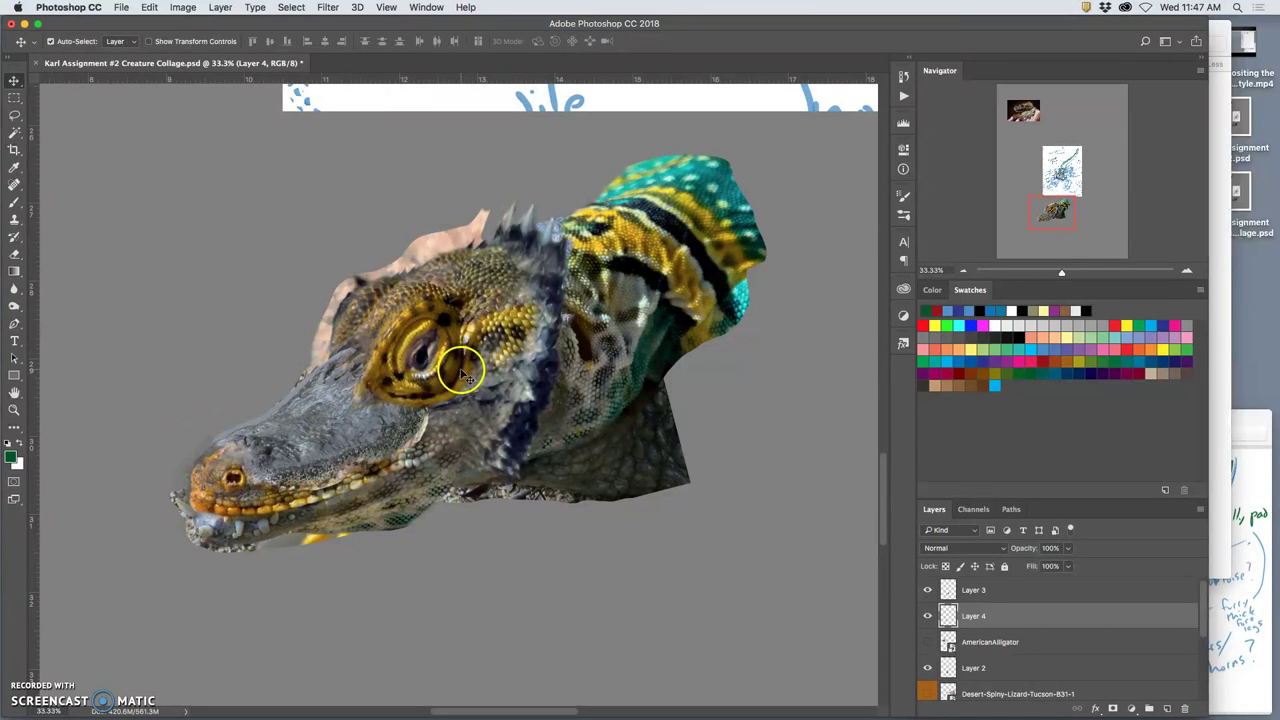
Step: Erase the lower rear edge of Layer 4 at the mouth corner below the eye to blend it into the cheek
{"action": "left_click", "coordinate": [14, 254]}
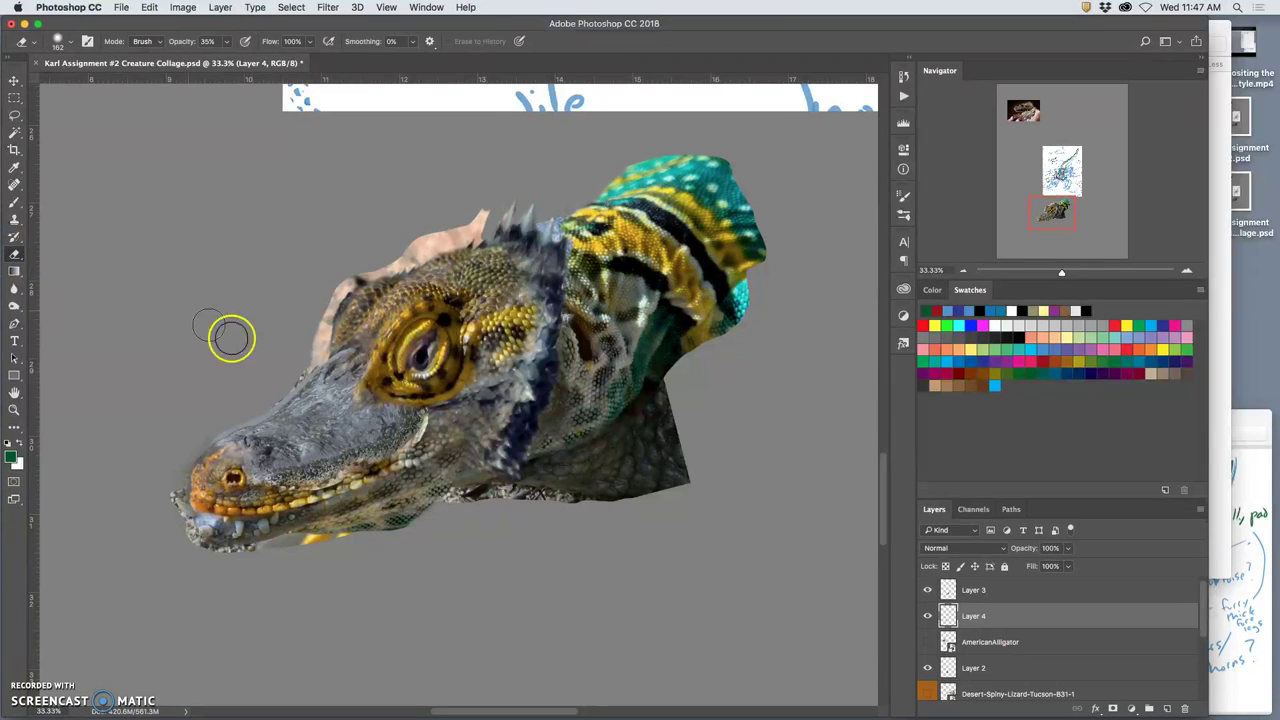
{"action": "left_click", "coordinate": [428, 431]}
{"action": "left_click", "coordinate": [420, 447]}
{"action": "left_click", "coordinate": [423, 426]}
{"action": "left_click", "coordinate": [403, 437]}
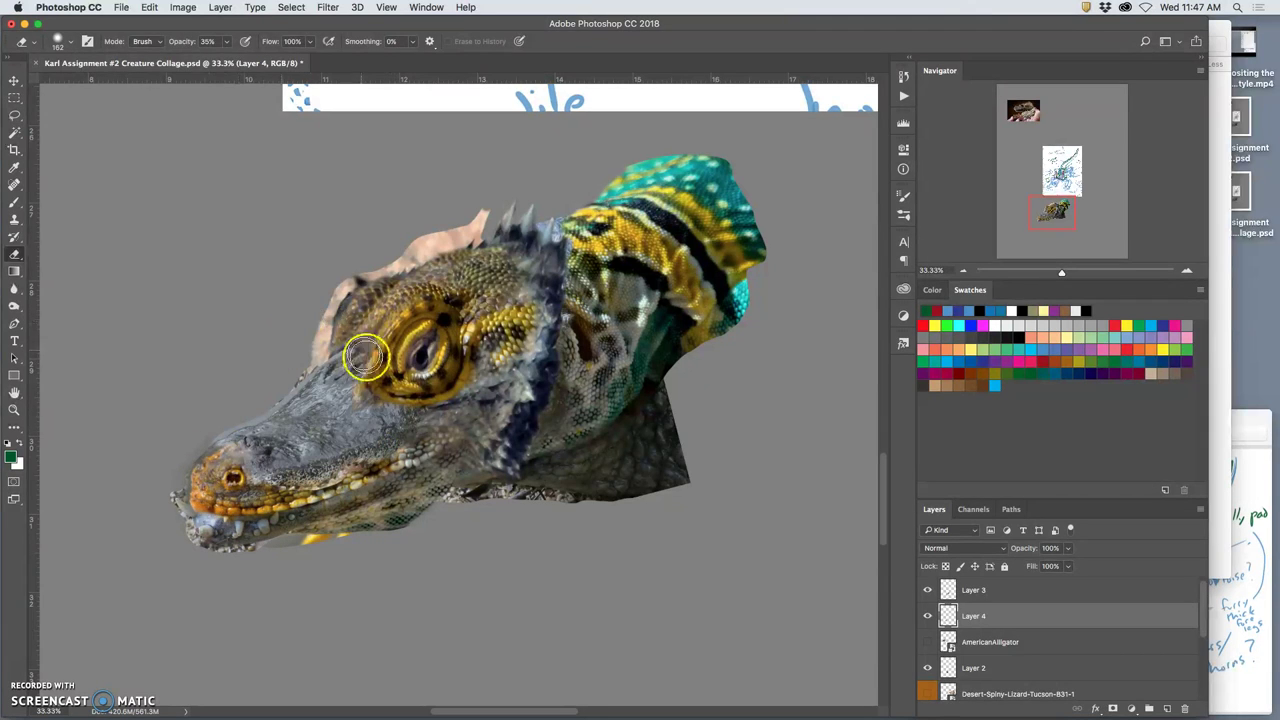
Step: Erase the upper rear edge of Layer 4 in front of the brow to blend the snout into the forehead
{"action": "left_click", "coordinate": [349, 349]}
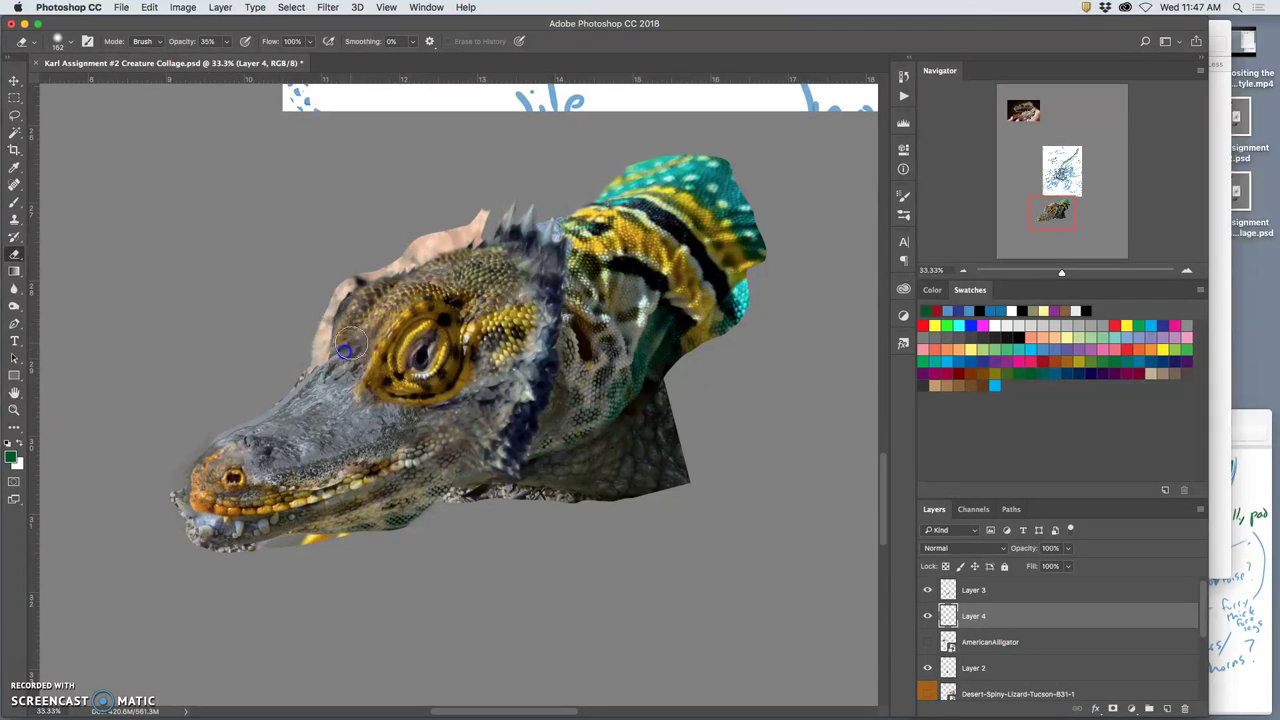
{"action": "left_click", "coordinate": [336, 354]}
{"action": "left_click", "coordinate": [334, 355]}
{"action": "left_click", "coordinate": [350, 345]}
{"action": "left_click", "coordinate": [334, 349]}
{"action": "left_click", "coordinate": [325, 356]}
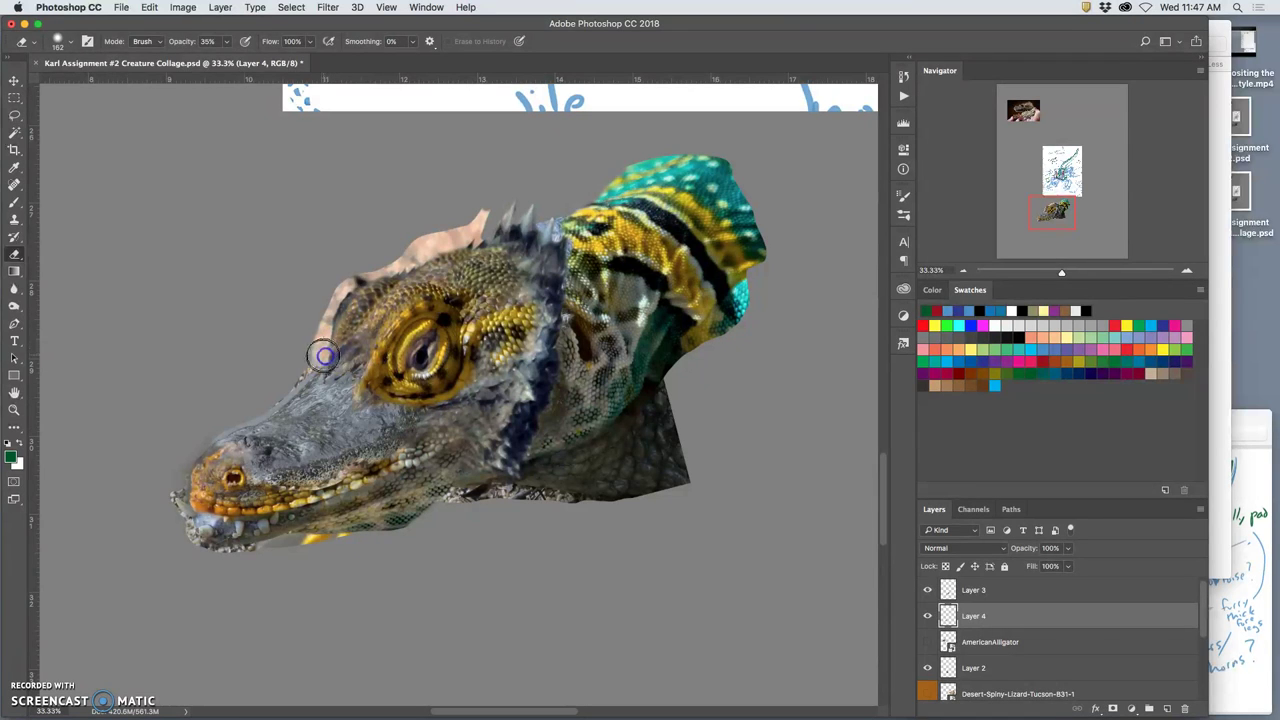
Step: Erase Layer 4's edges around the nostril and along the upper lip to blend the snout tip
{"action": "left_click", "coordinate": [243, 451]}
{"action": "mouse_move", "coordinate": [239, 442]}
{"action": "left_mouse_down"}
{"action": "mouse_move", "coordinate": [279, 503]}
{"action": "mouse_move", "coordinate": [258, 454]}
{"action": "mouse_move", "coordinate": [267, 446]}
{"action": "mouse_move", "coordinate": [228, 446]}
{"action": "left_mouse_up"}
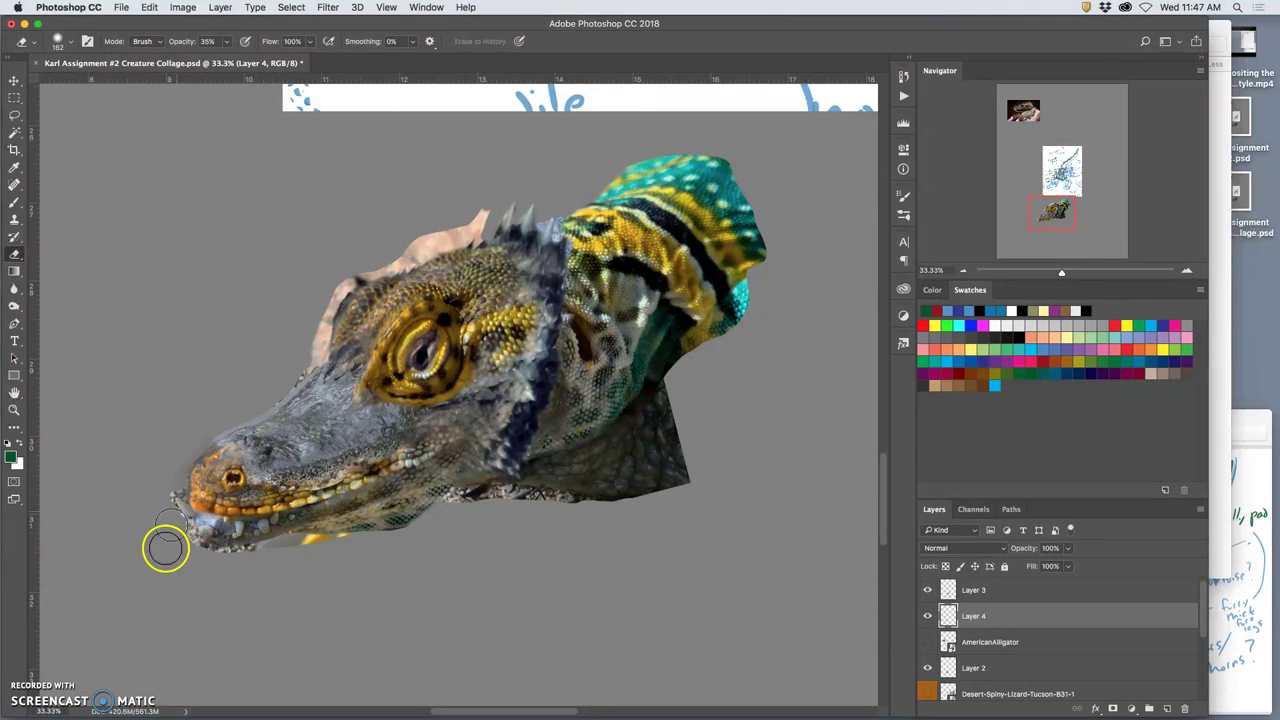
{"action": "left_click_drag", "start_coordinate": [380, 455], "coordinate": [320, 457]}
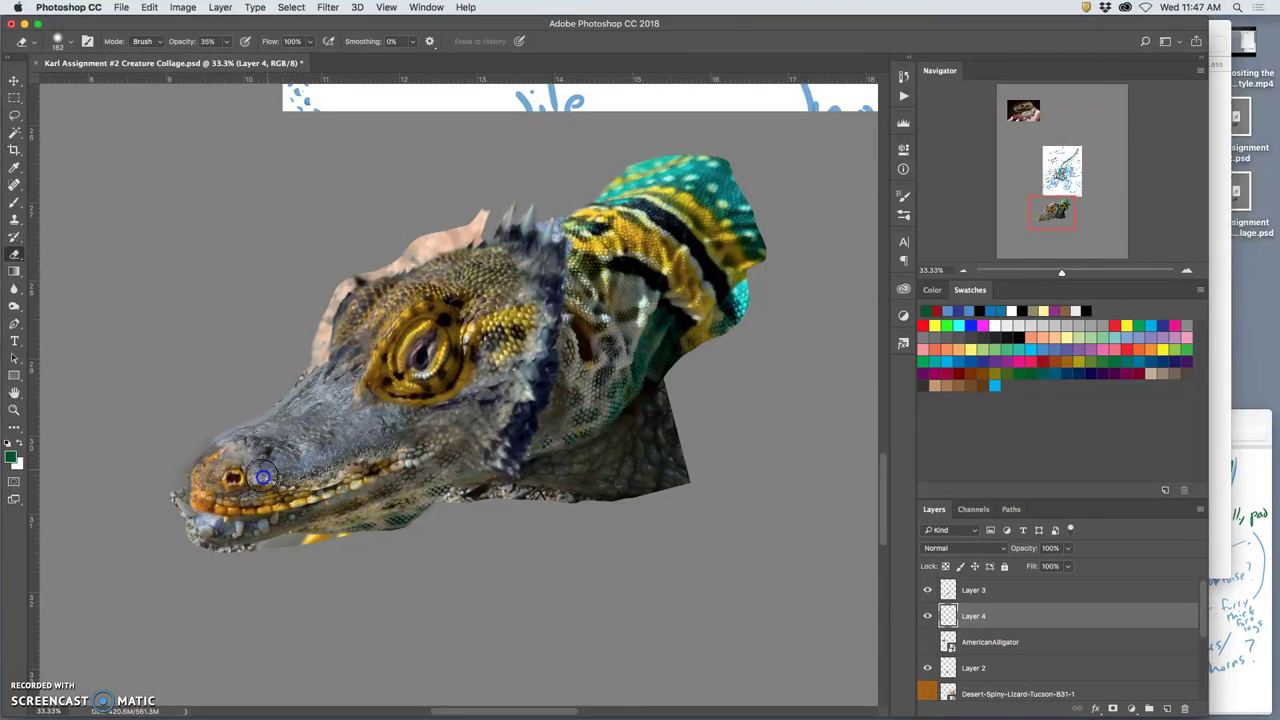
{"action": "left_click", "coordinate": [305, 487]}
Step: Start a Color Balance adjustment on Layer 4 and shift the midtones toward yellow with a level of -20
{"action": "left_click", "coordinate": [183, 8]}
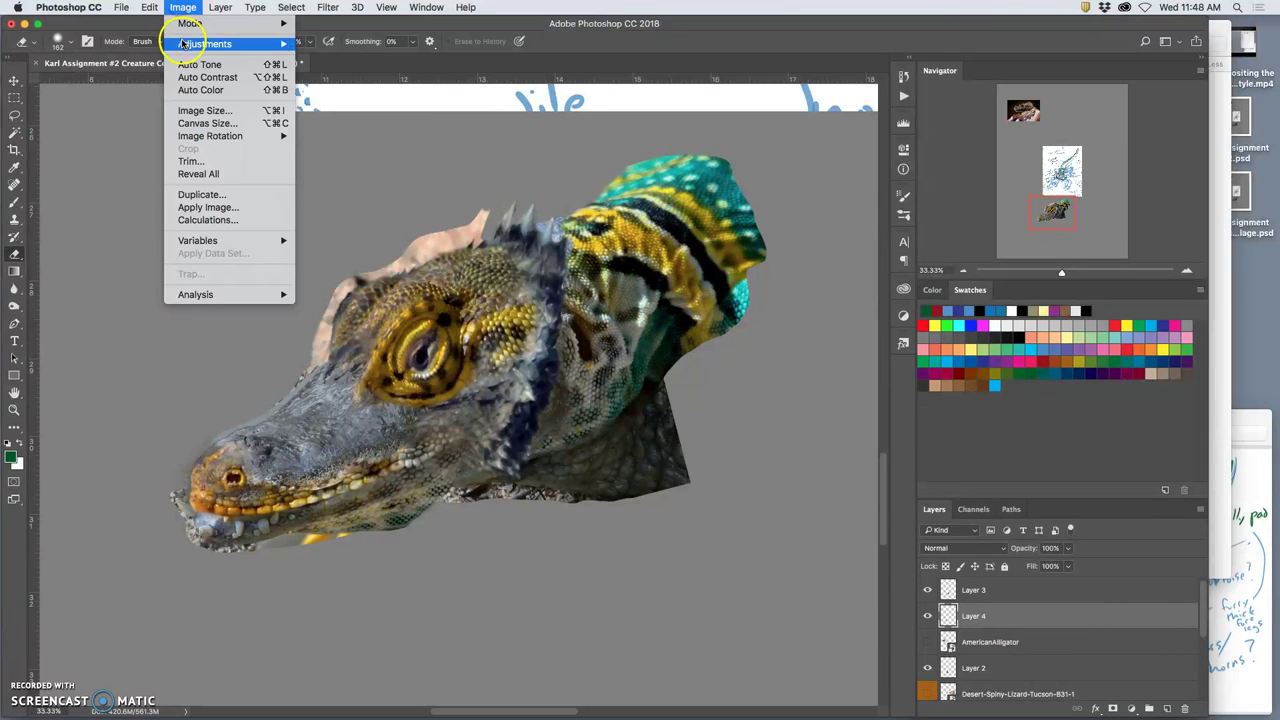
{"action": "mouse_move", "coordinate": [182, 44]}
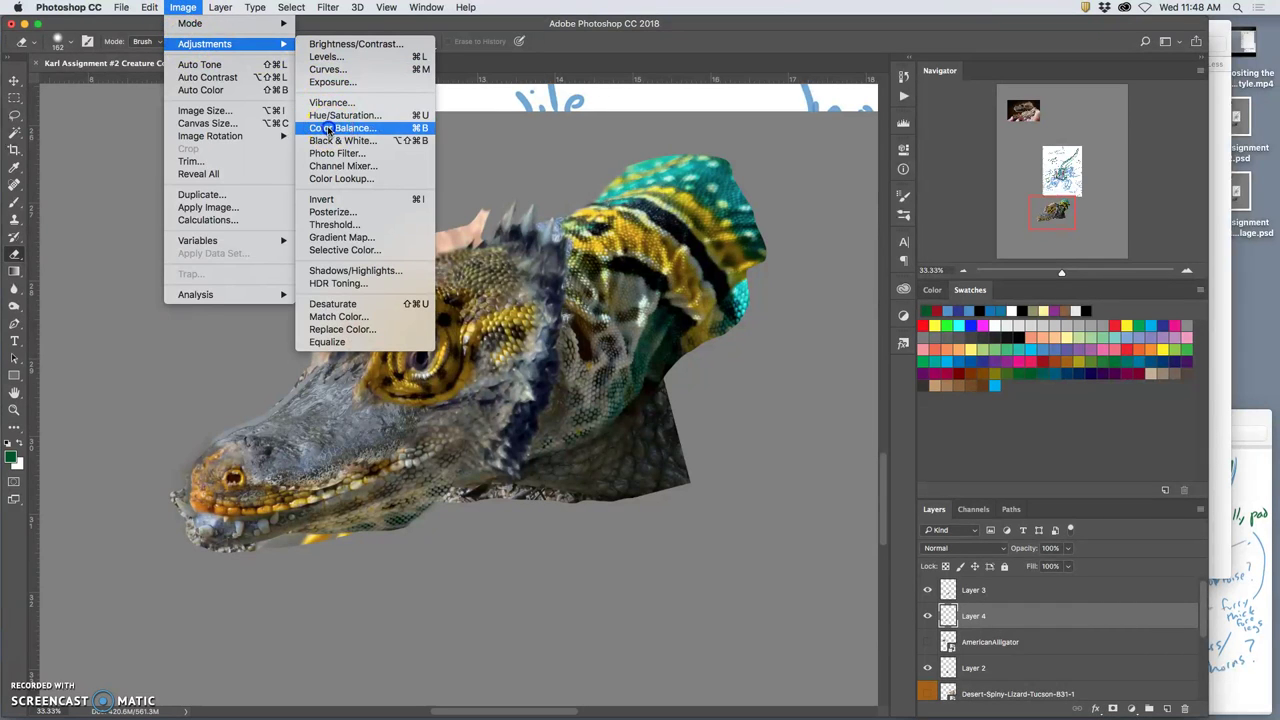
{"action": "left_click", "coordinate": [327, 128]}
{"action": "left_click_drag", "start_coordinate": [977, 162], "coordinate": [950, 168]}
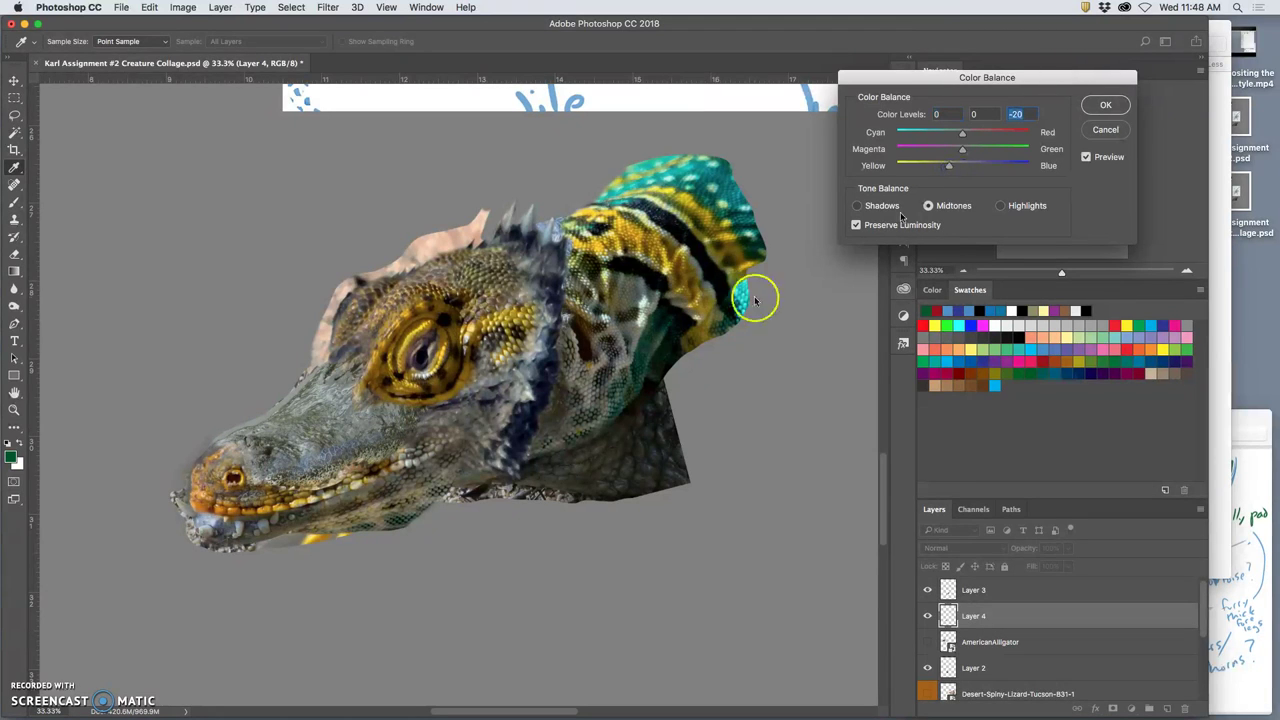
Step: Shift Layer 4's shadows toward cyan by -21 and yellow by -5, set the highlights to red +36 and green +12, and apply the color balance
{"action": "left_click", "coordinate": [998, 205]}
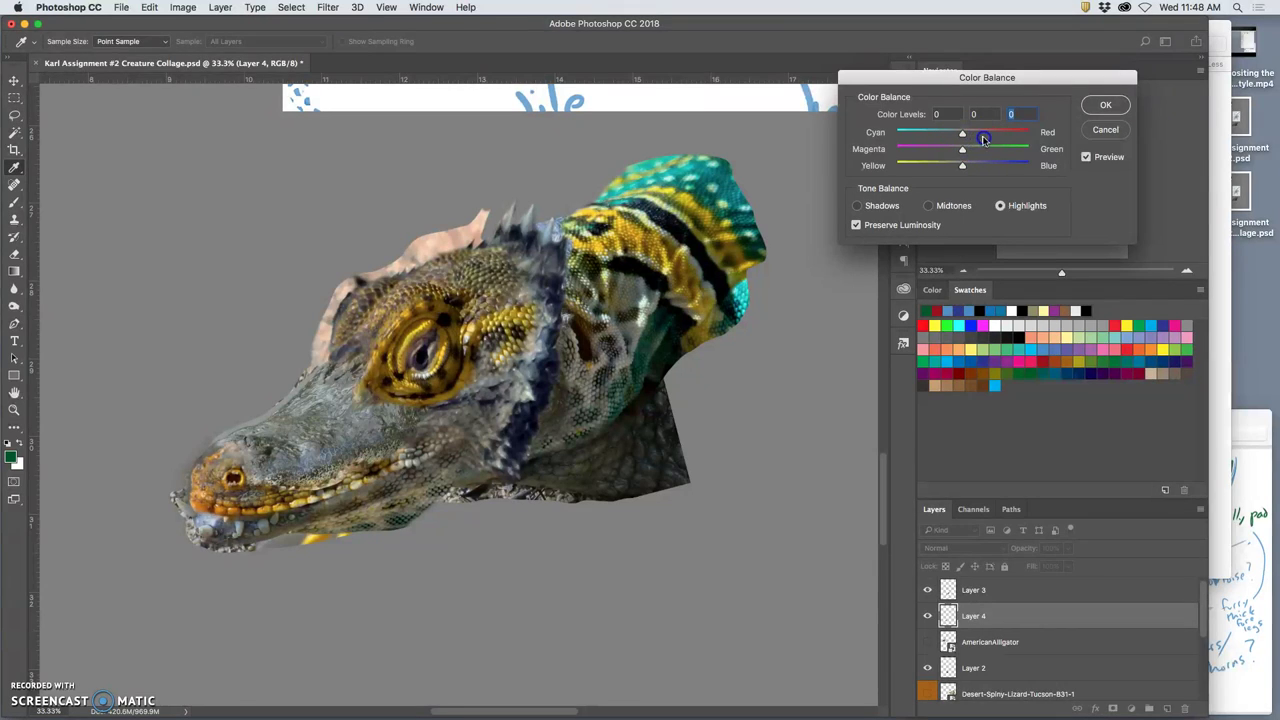
{"action": "left_click_drag", "start_coordinate": [967, 139], "coordinate": [971, 137]}
{"action": "left_click", "coordinate": [856, 205]}
{"action": "left_click_drag", "start_coordinate": [961, 138], "coordinate": [963, 138]}
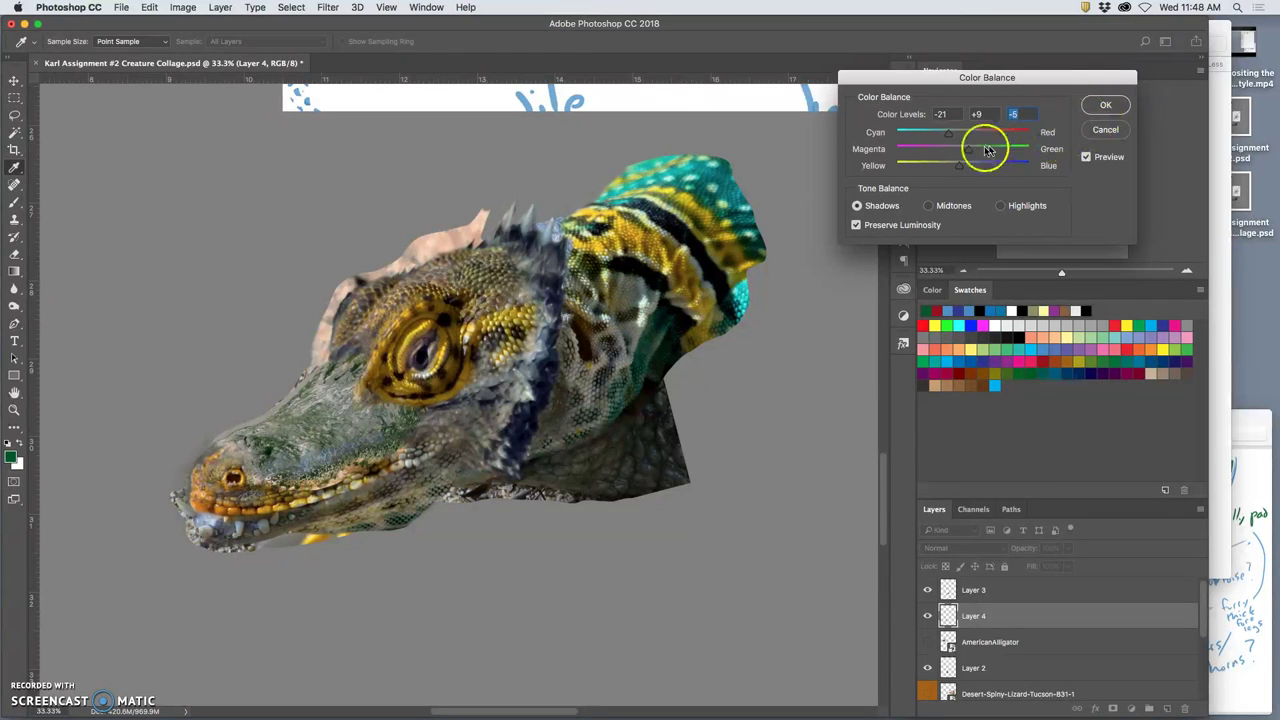
{"action": "left_click_drag", "start_coordinate": [968, 149], "coordinate": [964, 153]}
{"action": "left_click", "coordinate": [1000, 205]}
{"action": "mouse_move", "coordinate": [943, 157]}
{"action": "left_mouse_down"}
{"action": "mouse_move", "coordinate": [962, 153]}
{"action": "mouse_move", "coordinate": [951, 152]}
{"action": "left_mouse_up"}
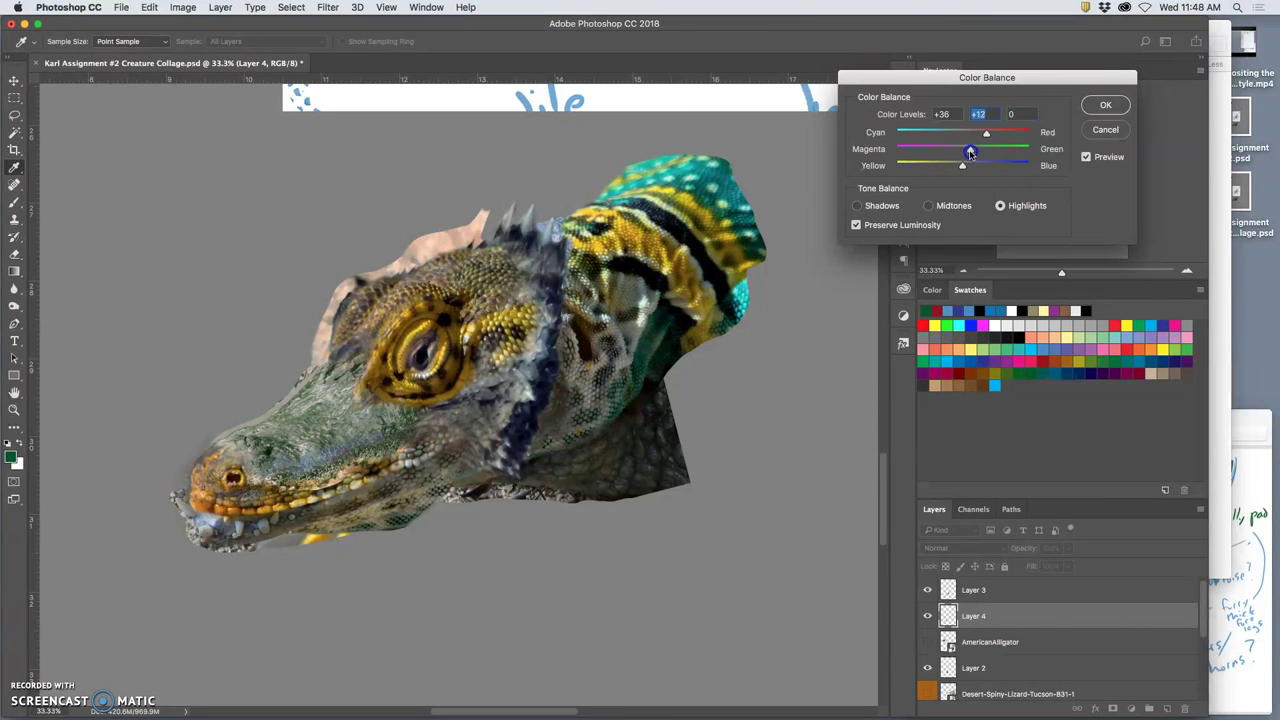
{"action": "left_click", "coordinate": [1107, 106]}
Step: Darken Layer 4 with a Levels adjustment, setting the midtone input to about 0.71
{"action": "left_click", "coordinate": [183, 7]}
{"action": "mouse_move", "coordinate": [205, 43]}
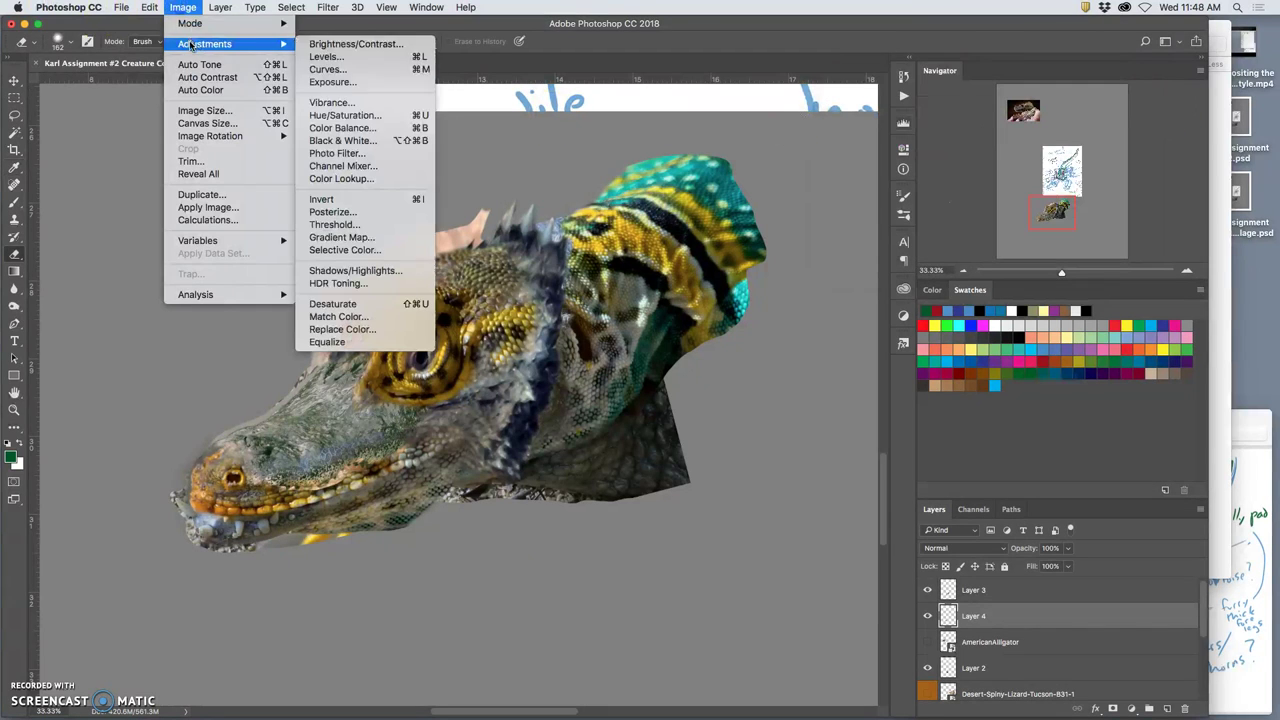
{"action": "left_click", "coordinate": [352, 59]}
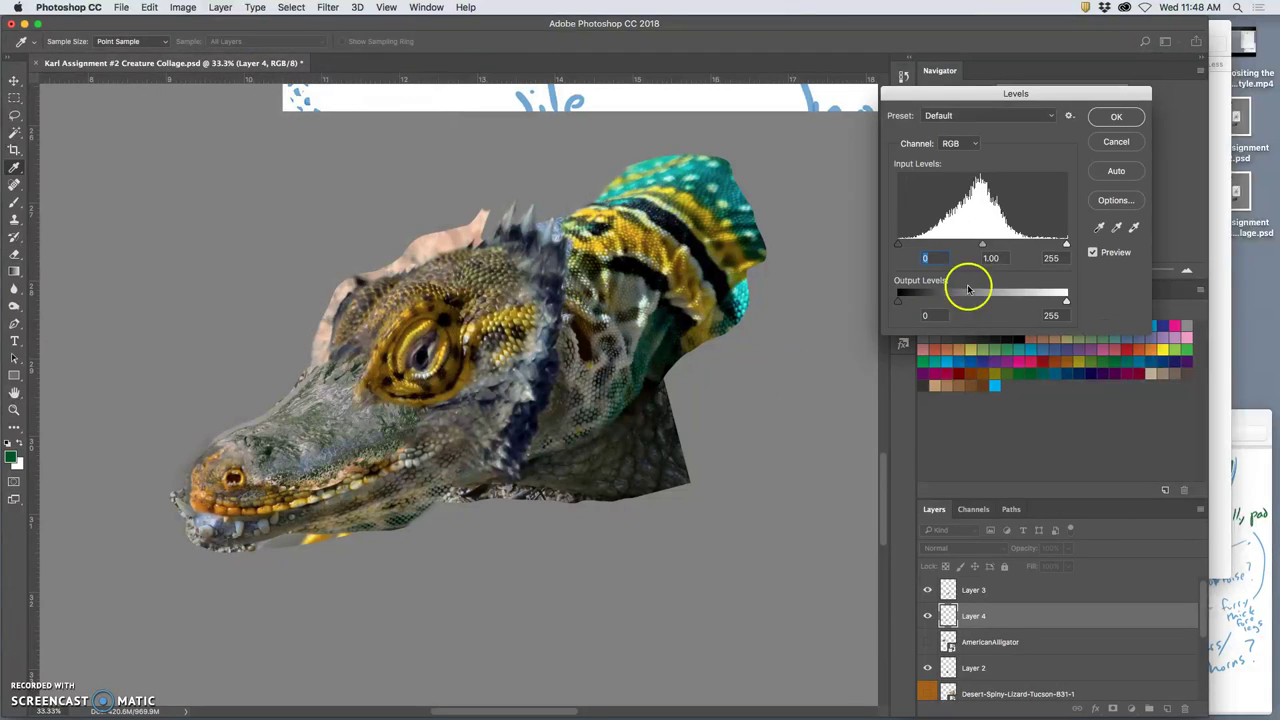
{"action": "left_click_drag", "start_coordinate": [982, 245], "coordinate": [997, 246]}
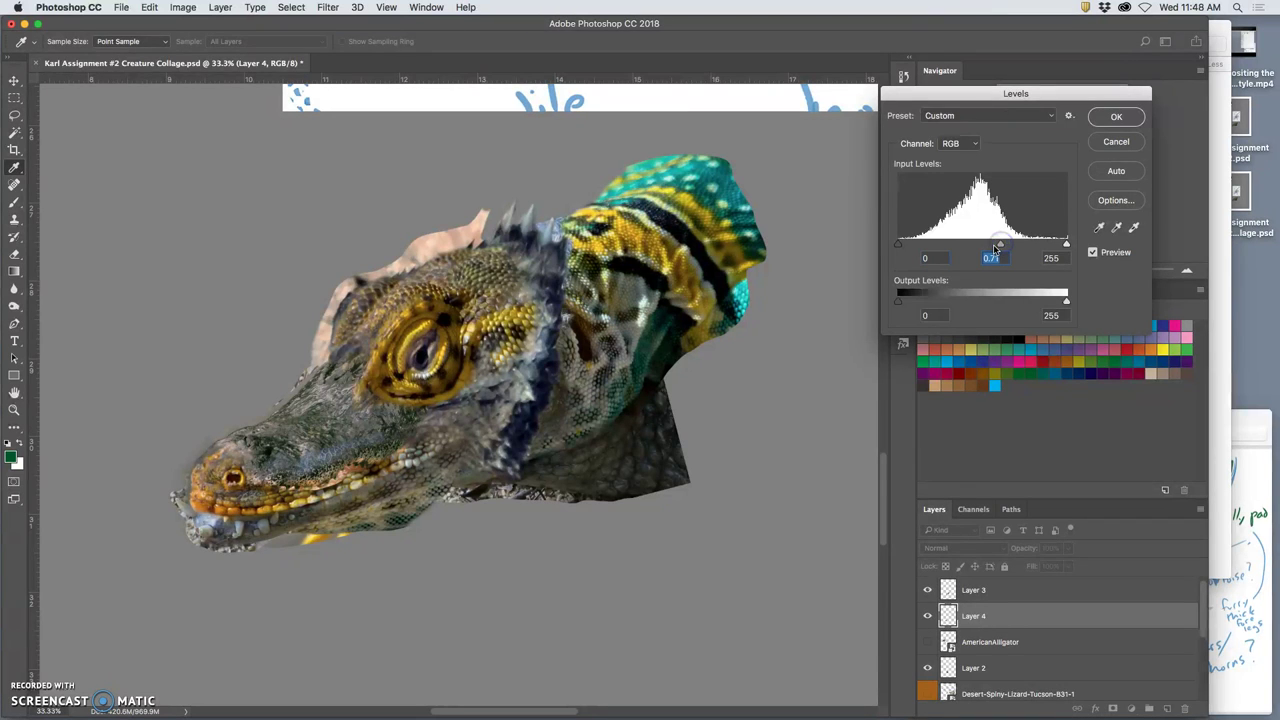
{"action": "left_click", "coordinate": [1116, 117]}
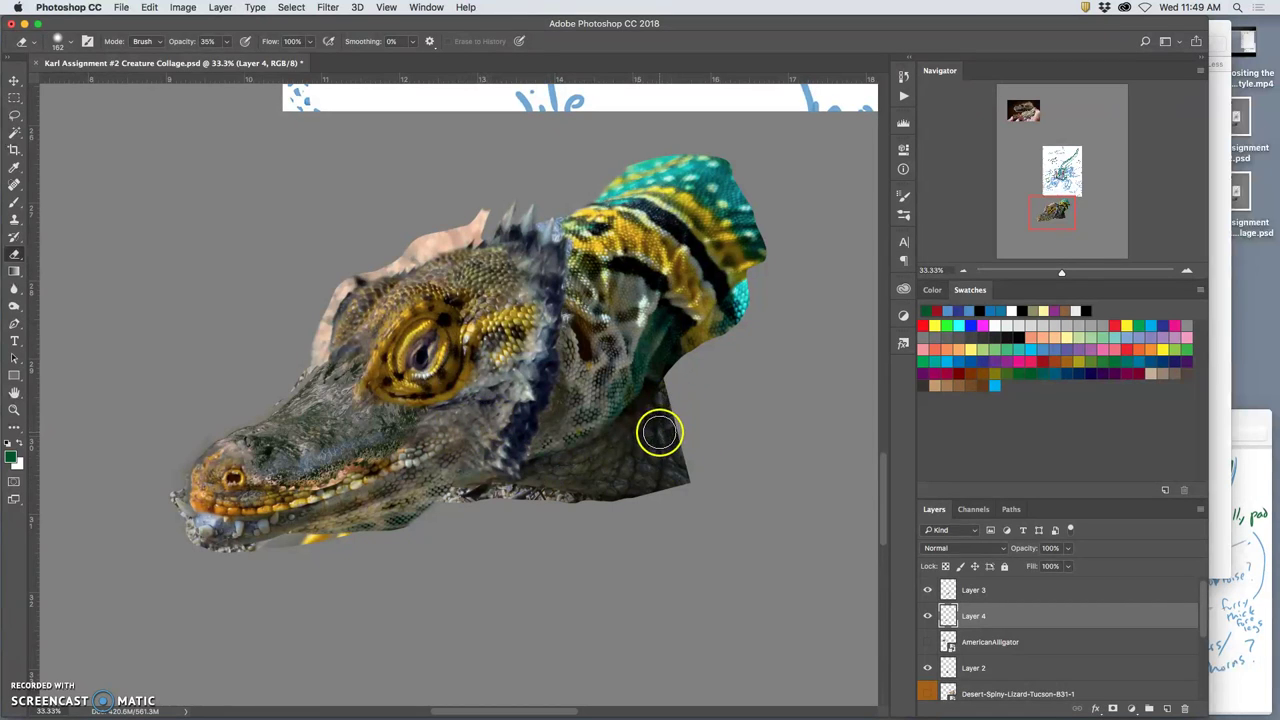
Step: Move Layer 2 up the layer stack so it sits above AmericanAlligator and directly below Layer 4
{"action": "scroll", "coordinate": [652, 433], "scroll_direction": "down", "scroll_amount": 5}
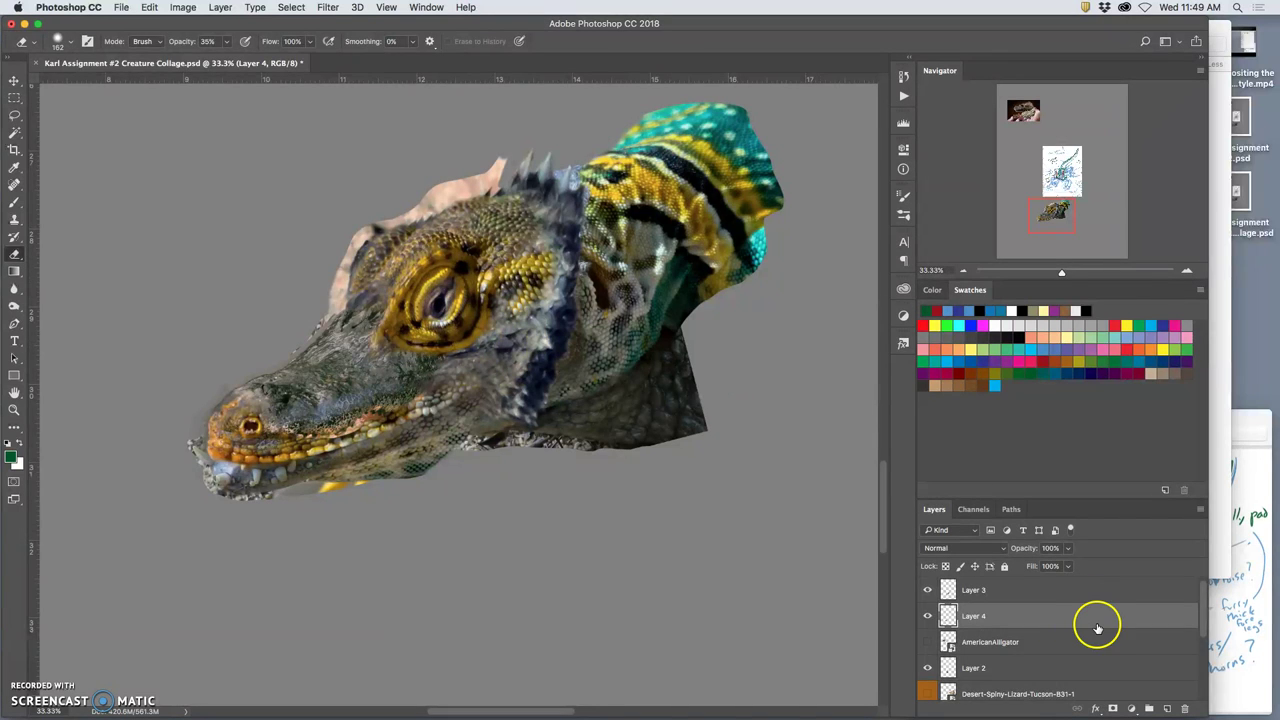
{"action": "left_click", "coordinate": [1046, 650]}
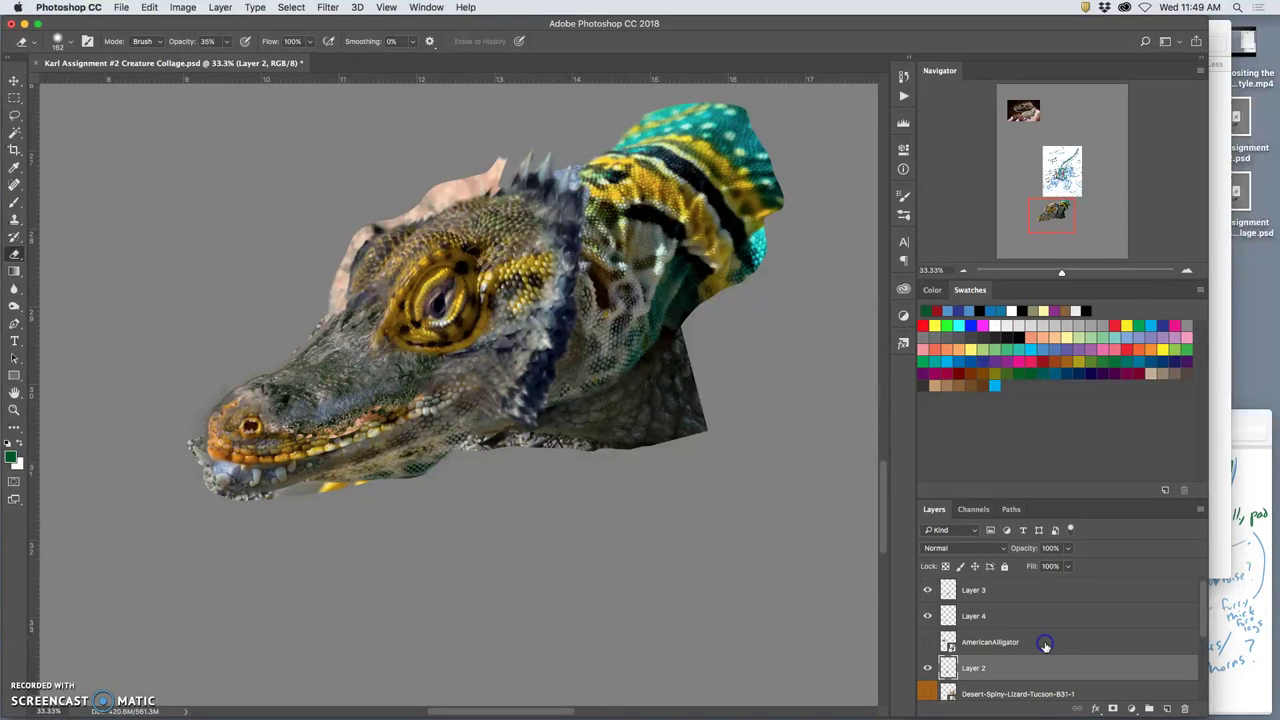
{"action": "left_click_drag", "start_coordinate": [1030, 668], "coordinate": [1023, 638]}
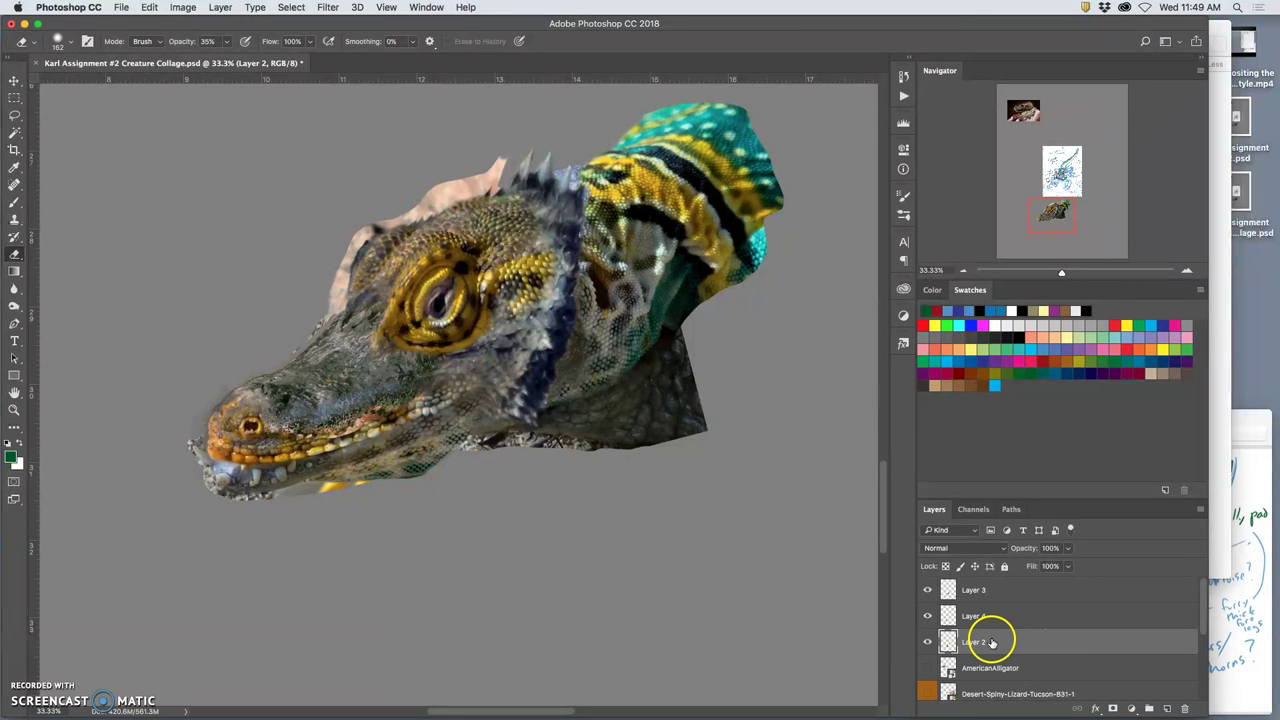
{"action": "key", "text": "super+bracketright"}
{"action": "key", "text": "super+bracketleft"}
{"action": "key", "text": "super+bracketright"}
{"action": "key", "text": "super+bracketleft"}
Step: Move Layer 1 up the layer stack so it sits directly below Layer 2
{"action": "scroll", "coordinate": [1035, 654], "scroll_direction": "down", "scroll_amount": 5}
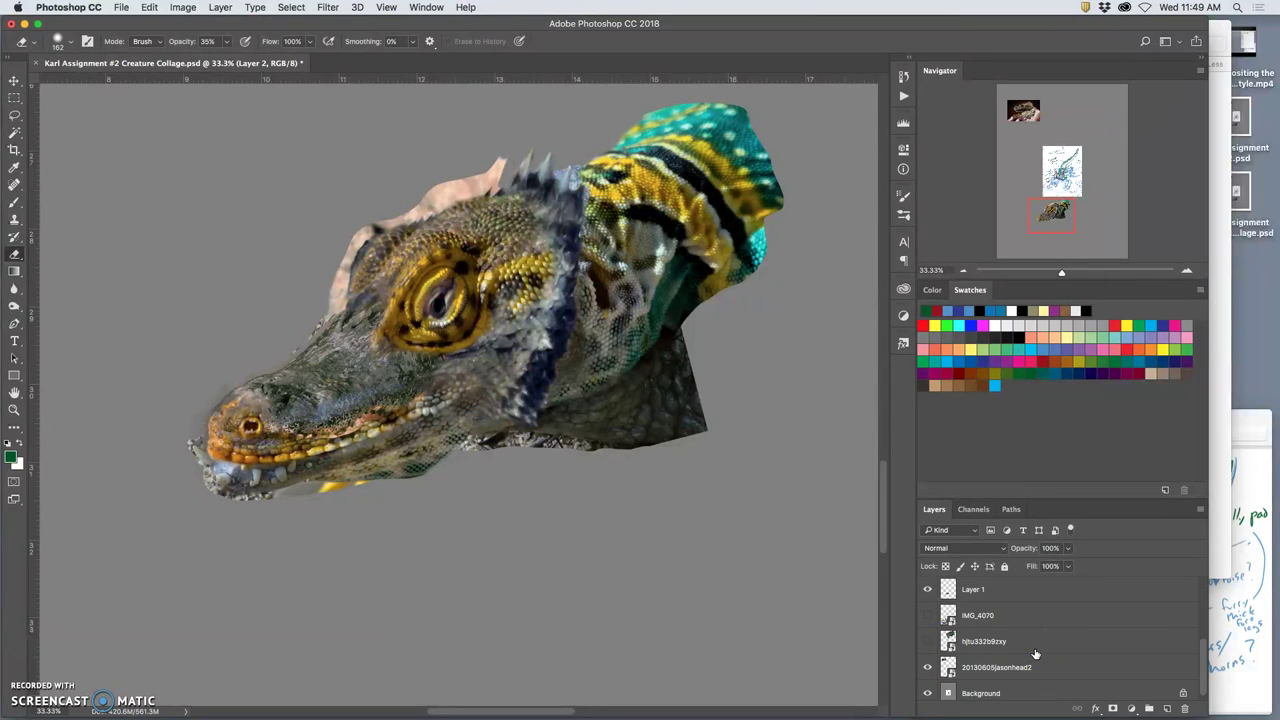
{"action": "scroll", "coordinate": [1035, 654], "scroll_direction": "up", "scroll_amount": 2}
{"action": "left_click", "coordinate": [1018, 655]}
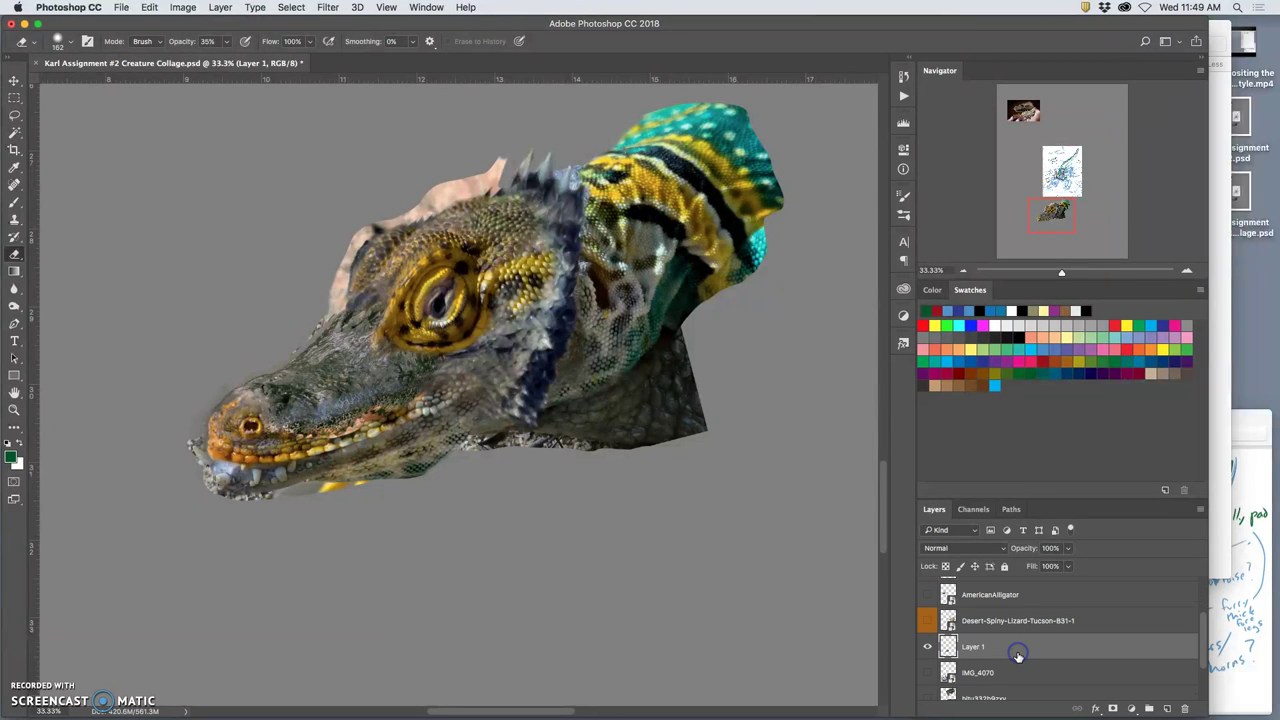
{"action": "key", "text": "super+bracketright"}
{"action": "key", "text": "super+bracketright"}
{"action": "scroll", "coordinate": [1018, 656], "scroll_direction": "up", "scroll_amount": 2}
{"action": "scroll", "coordinate": [1018, 656], "scroll_direction": "down", "scroll_amount": 4}
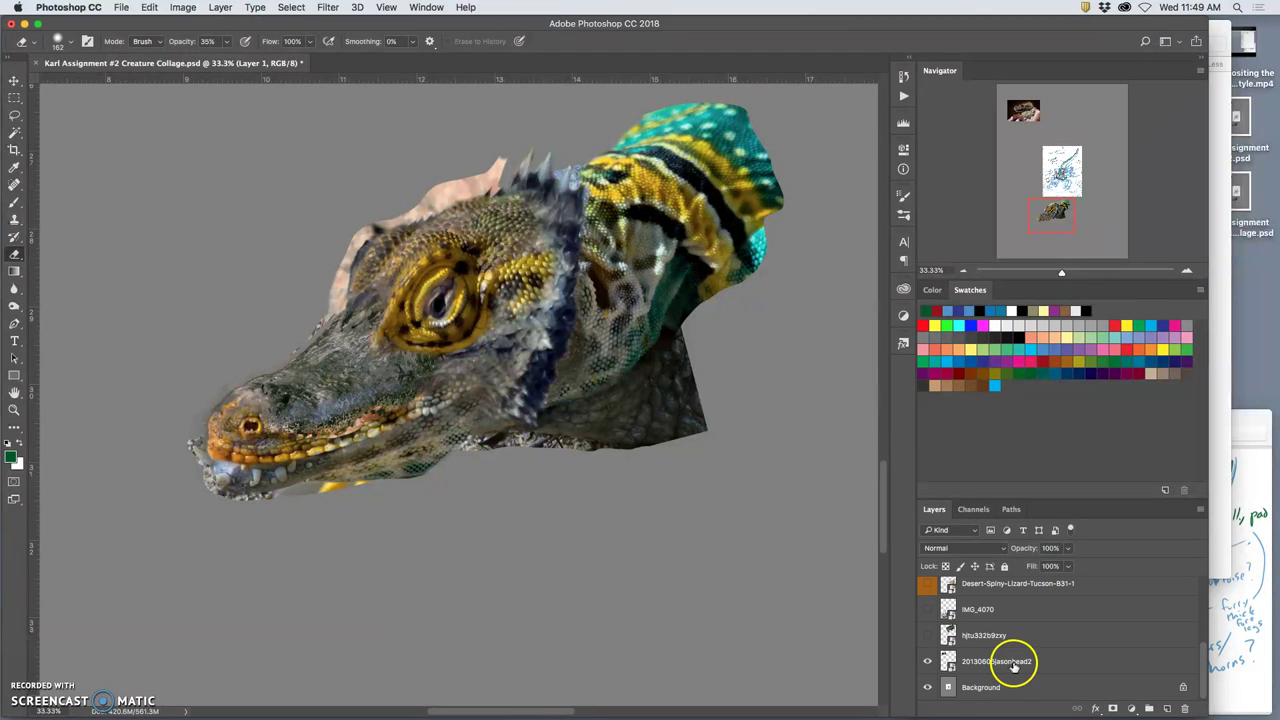
Step: Hide the 20130605jasonhead2 photo layer
{"action": "left_click", "coordinate": [928, 662]}
{"action": "left_click", "coordinate": [928, 662]}
{"action": "left_click", "coordinate": [928, 662]}
Step: Select Layers 1 to 4 and put them in a new group
{"action": "scroll", "coordinate": [1038, 658], "scroll_direction": "up", "scroll_amount": 5}
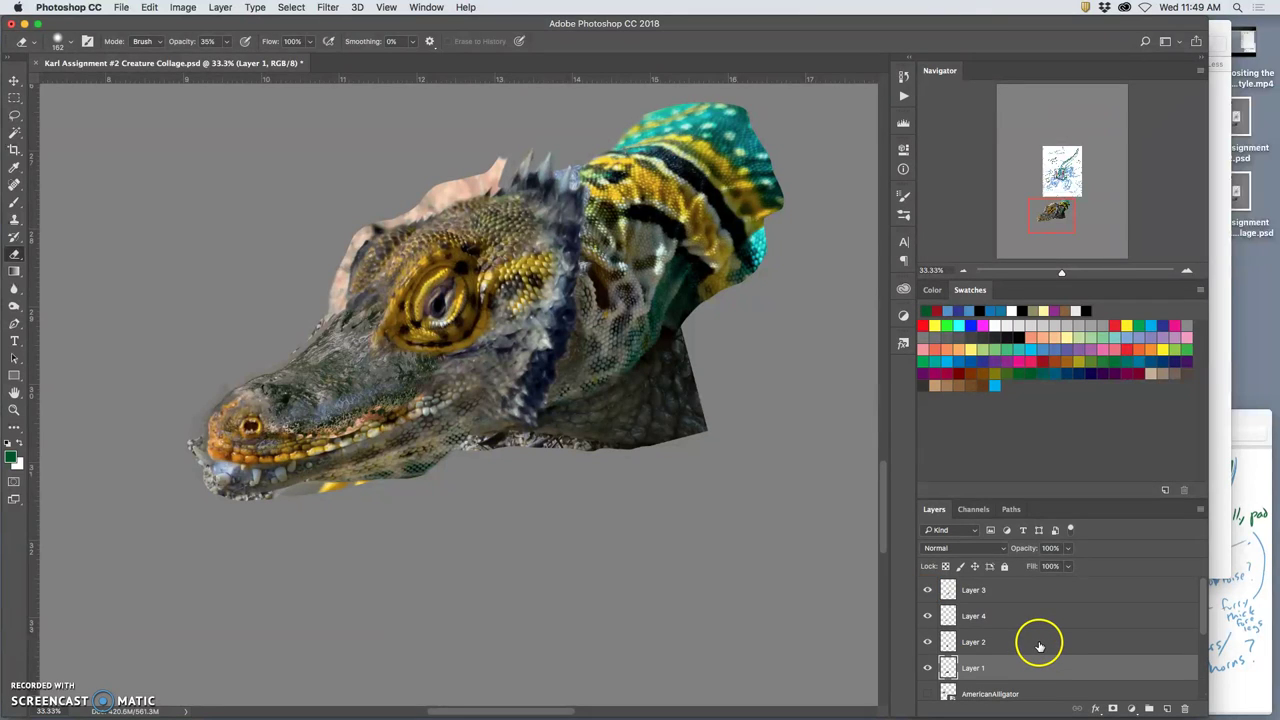
{"action": "left_click", "coordinate": [1028, 600], "text": "shift"}
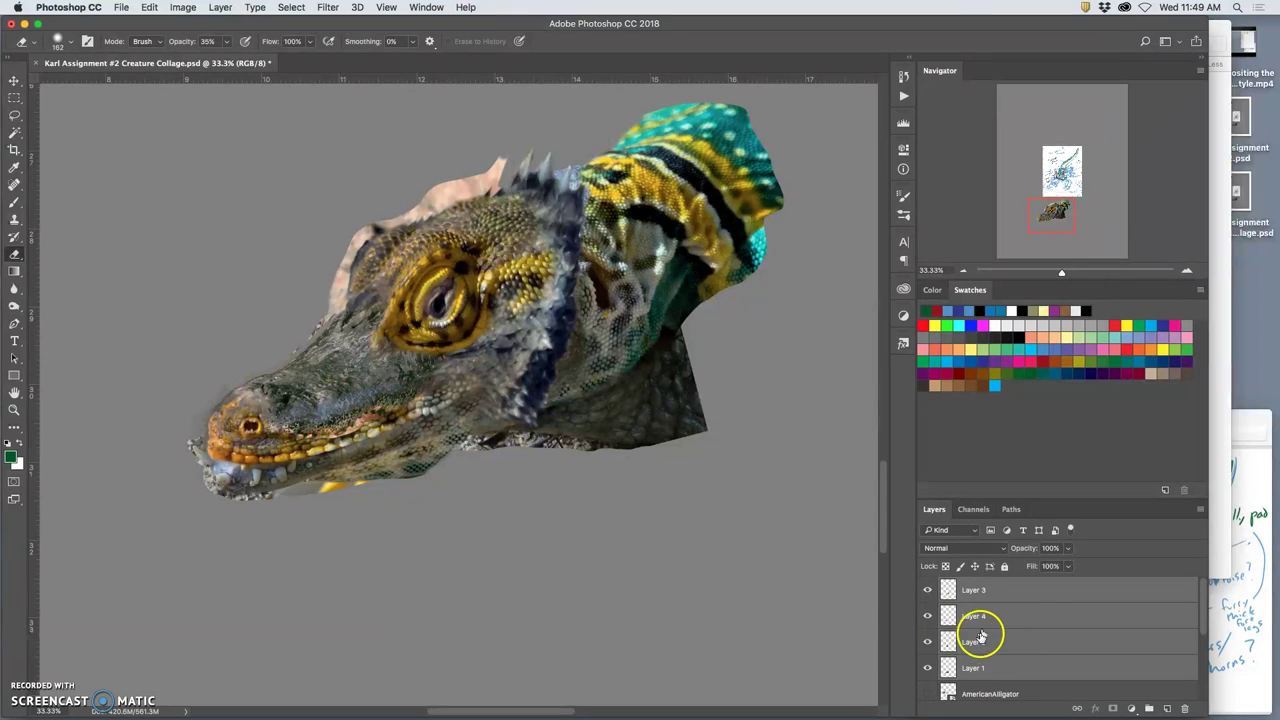
{"action": "left_click_drag", "start_coordinate": [980, 638], "coordinate": [1098, 654]}
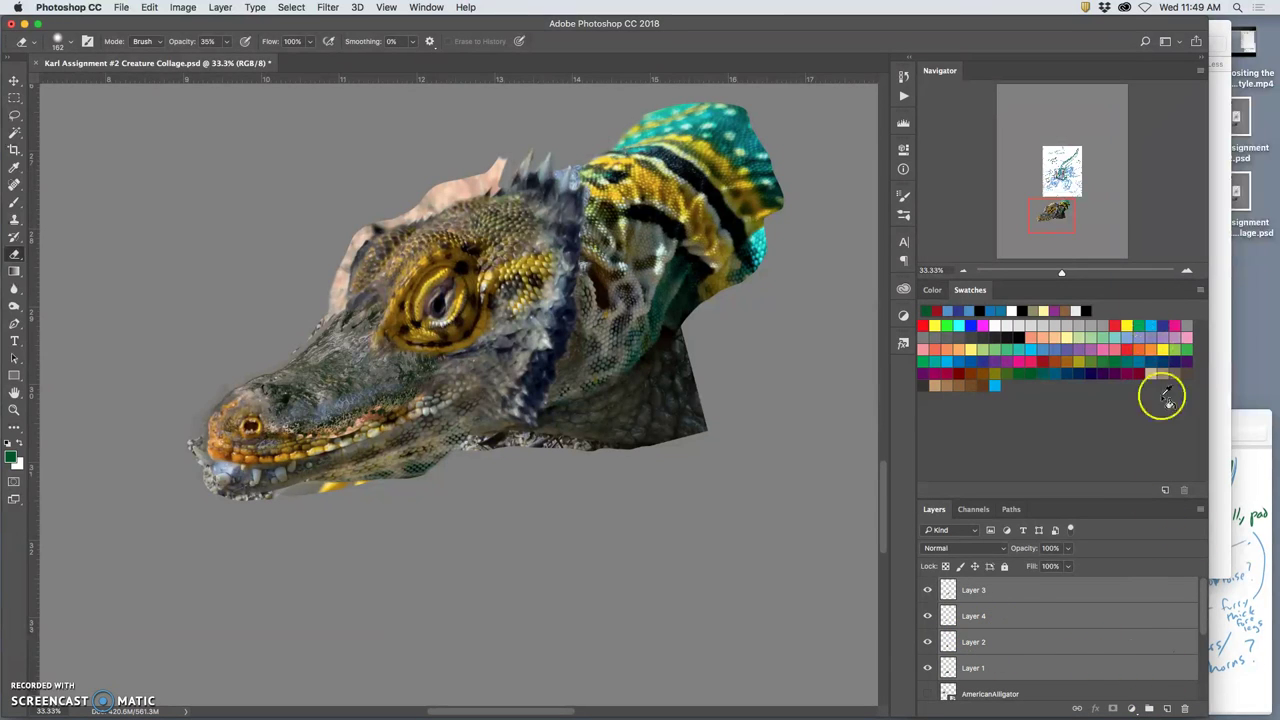
{"action": "left_click", "coordinate": [1150, 708]}
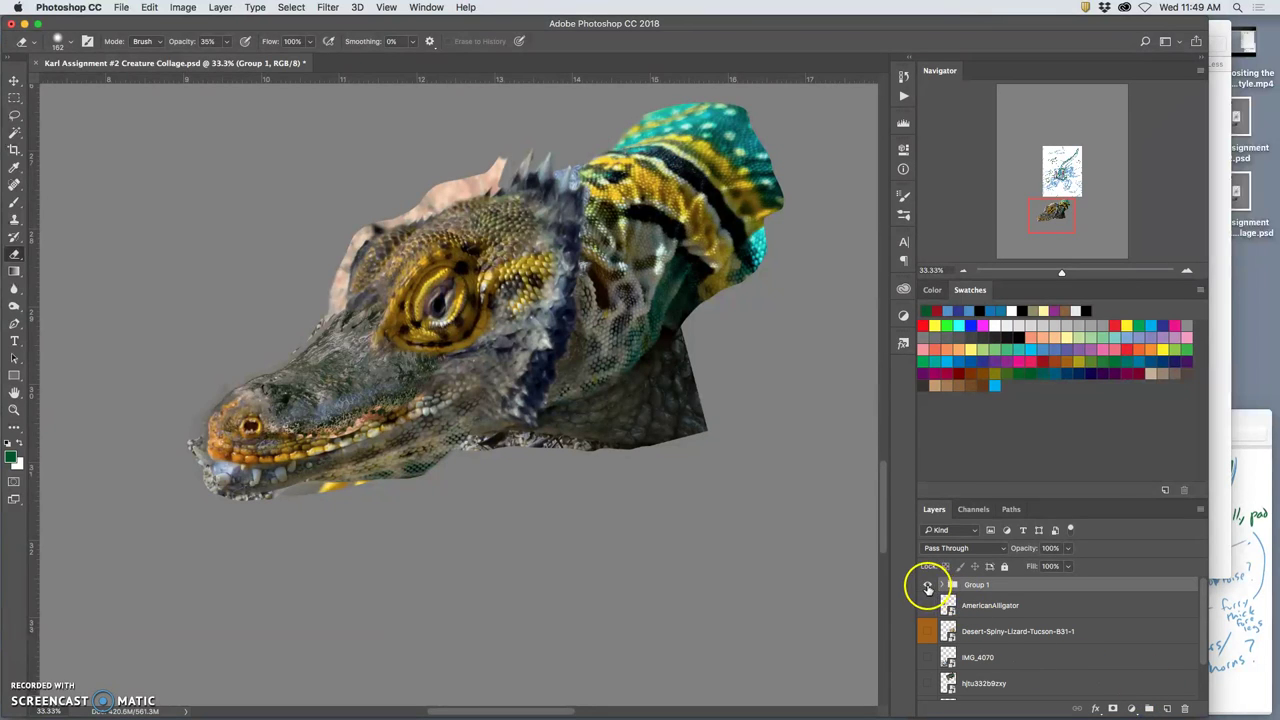
Step: Toggle the new group's visibility to check its contents and rename it Head Group 1
{"action": "left_click", "coordinate": [927, 586]}
{"action": "left_click", "coordinate": [927, 586]}
{"action": "left_click", "coordinate": [927, 586]}
{"action": "left_click", "coordinate": [927, 586]}
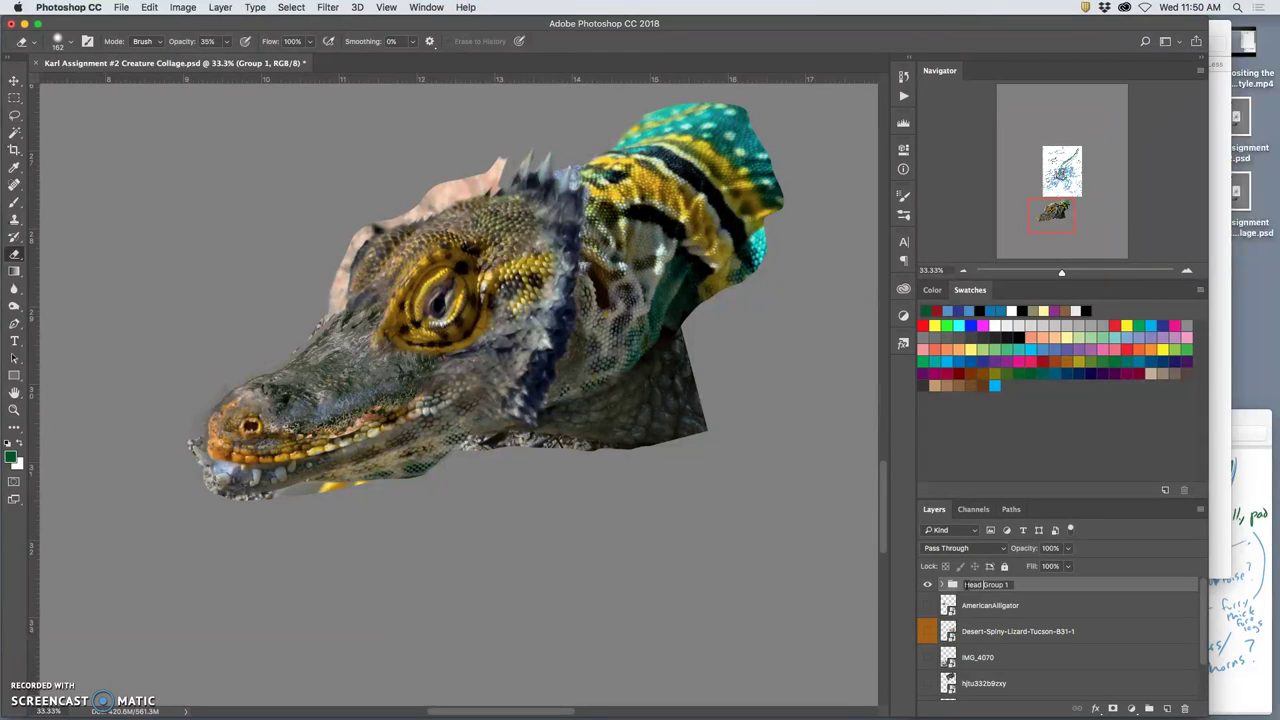
{"action": "left_click", "coordinate": [817, 580]}
{"action": "left_click", "coordinate": [800, 549]}
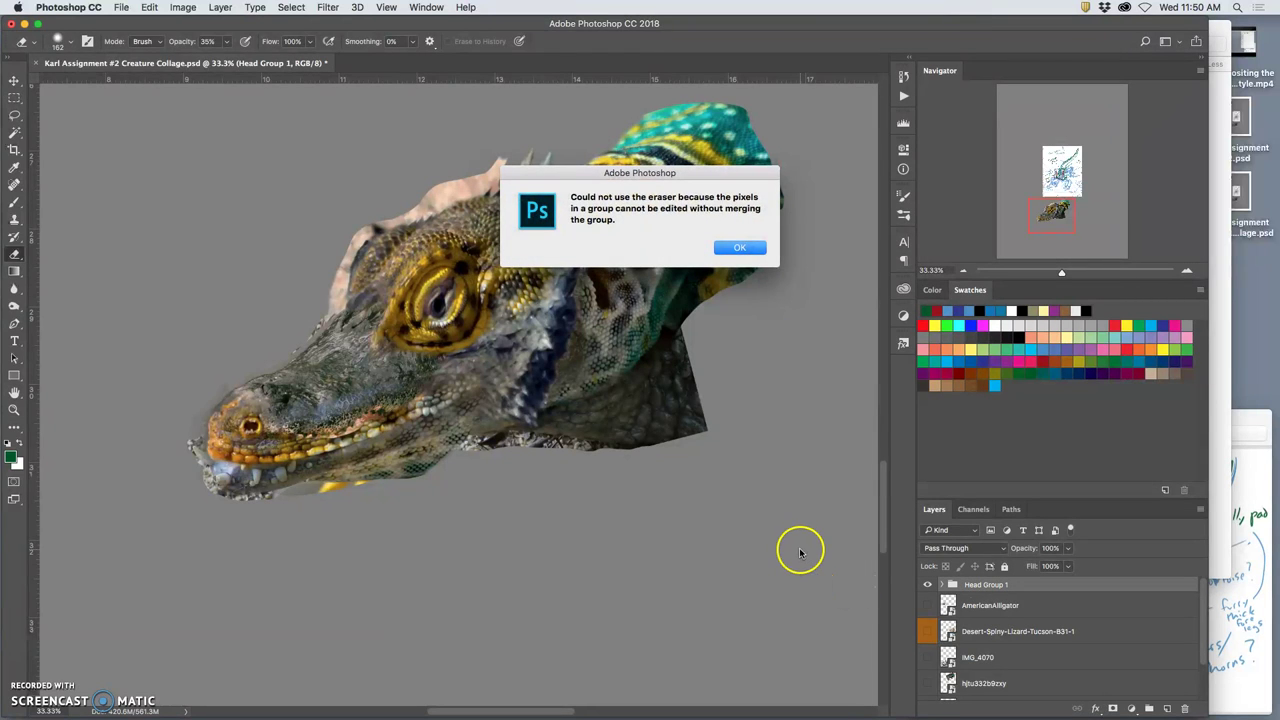
{"action": "left_click", "coordinate": [740, 247]}
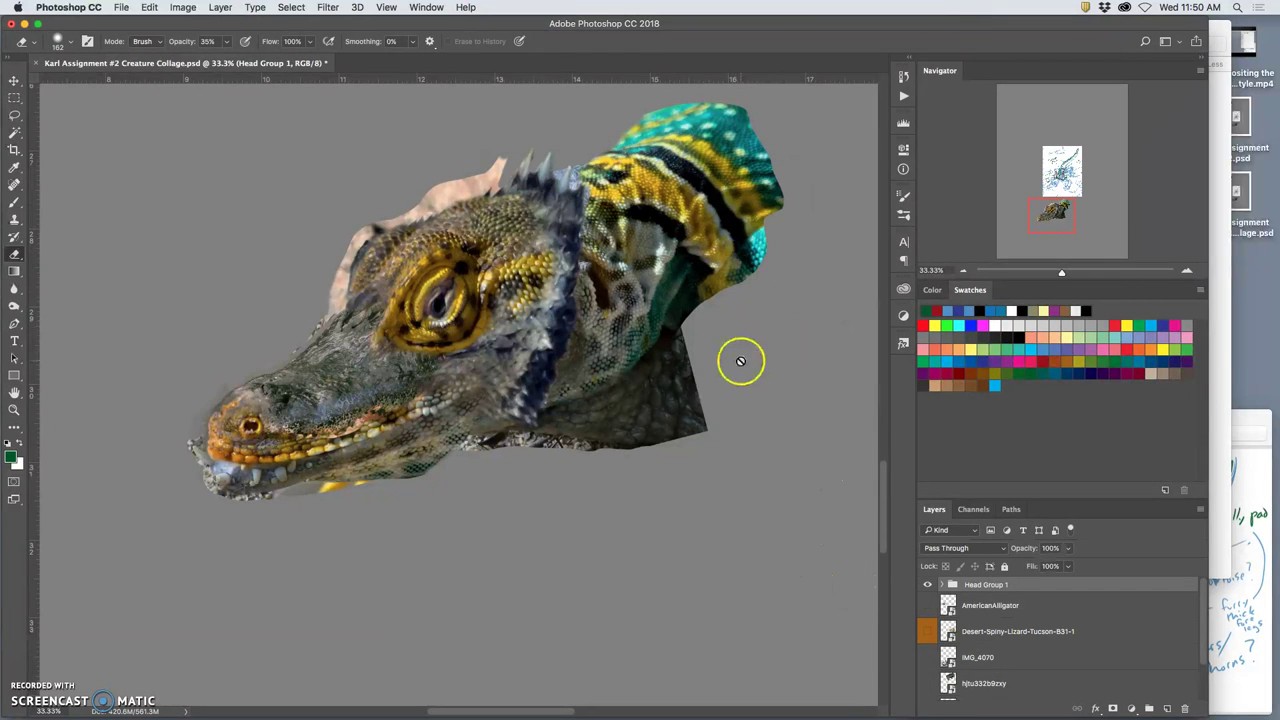
Step: Set the Move tool's auto-select to Group and move Head Group 1 up onto the head area of the sketch
{"action": "key", "text": "super+minus"}
{"action": "key", "text": "super+minus"}
{"action": "key", "text": "super+minus"}
{"action": "key", "text": "super+minus"}
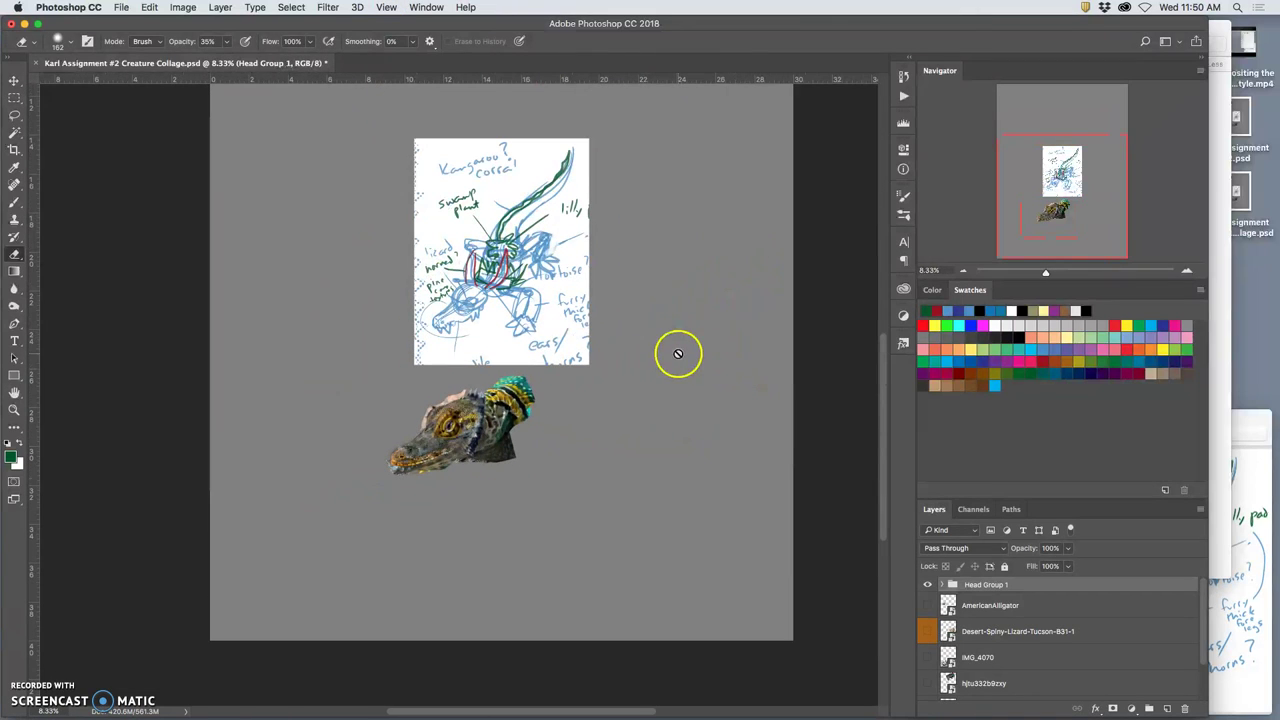
{"action": "left_click", "coordinate": [14, 80]}
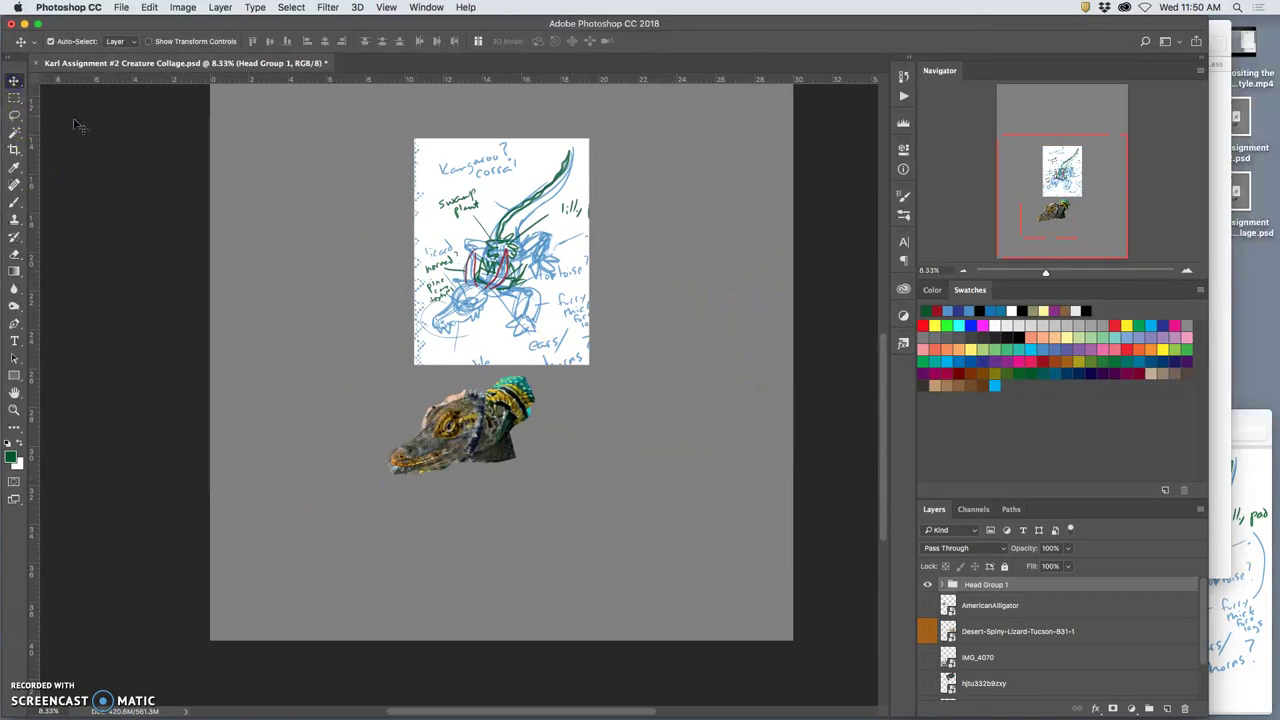
{"action": "left_click", "coordinate": [127, 43]}
{"action": "left_click", "coordinate": [120, 32]}
{"action": "mouse_move", "coordinate": [461, 424]}
{"action": "left_mouse_down"}
{"action": "mouse_move", "coordinate": [530, 357]}
{"action": "mouse_move", "coordinate": [496, 278]}
{"action": "mouse_move", "coordinate": [491, 292]}
{"action": "left_mouse_up"}
{"action": "key", "text": "super+plus"}
{"action": "key", "text": "super+plus"}
{"action": "left_click_drag", "start_coordinate": [520, 362], "coordinate": [518, 362]}
Step: Try to narrow and reshape Head Group 1 with Free Transform to fit the sketched head
{"action": "key", "text": "super+plus"}
{"action": "key", "text": "super+t"}
{"action": "left_click_drag", "start_coordinate": [760, 268], "coordinate": [639, 272]}
{"action": "mouse_move", "coordinate": [553, 374]}
{"action": "left_mouse_down"}
{"action": "mouse_move", "coordinate": [594, 434]}
{"action": "mouse_move", "coordinate": [566, 457]}
{"action": "mouse_move", "coordinate": [570, 371]}
{"action": "left_mouse_up"}
{"action": "right_click", "coordinate": [508, 442]}
{"action": "left_click", "coordinate": [578, 386]}
{"action": "left_click_drag", "start_coordinate": [620, 295], "coordinate": [627, 308]}
{"action": "key", "text": "Return"}
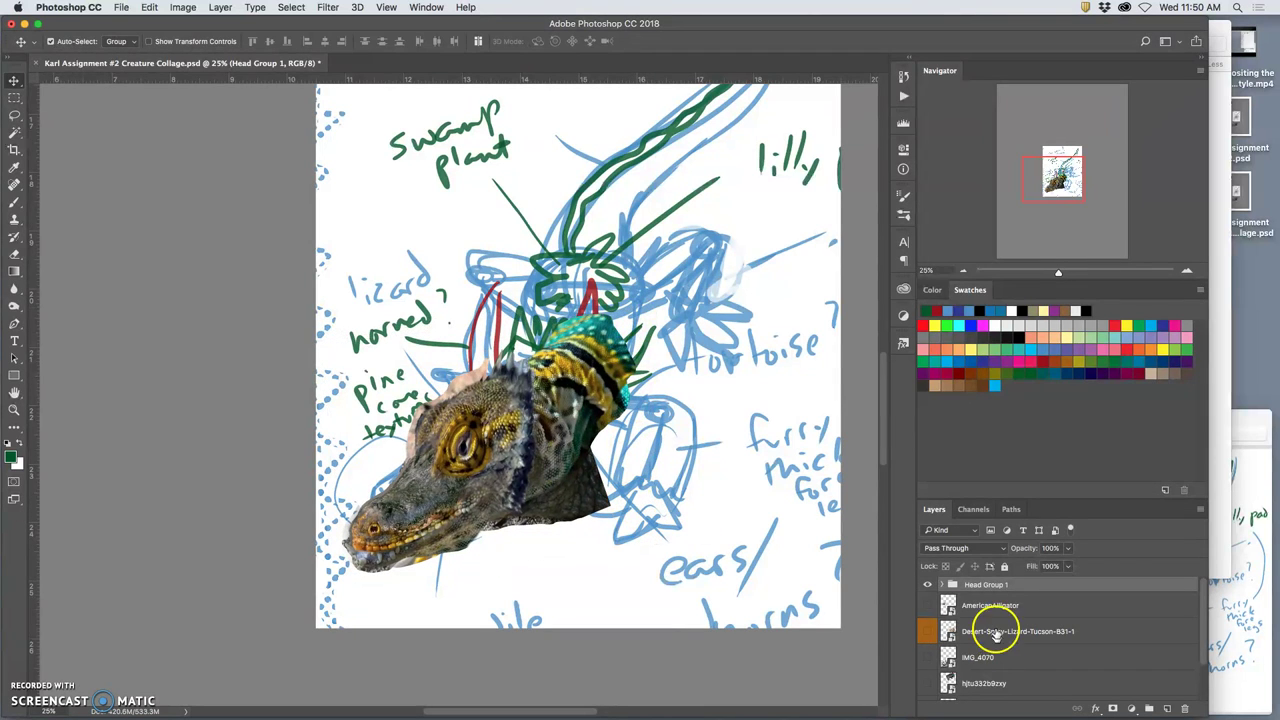
Step: Expand Head Group 1 and toggle Layer 3's visibility to examine how that piece contributes to the head
{"action": "left_click", "coordinate": [942, 585]}
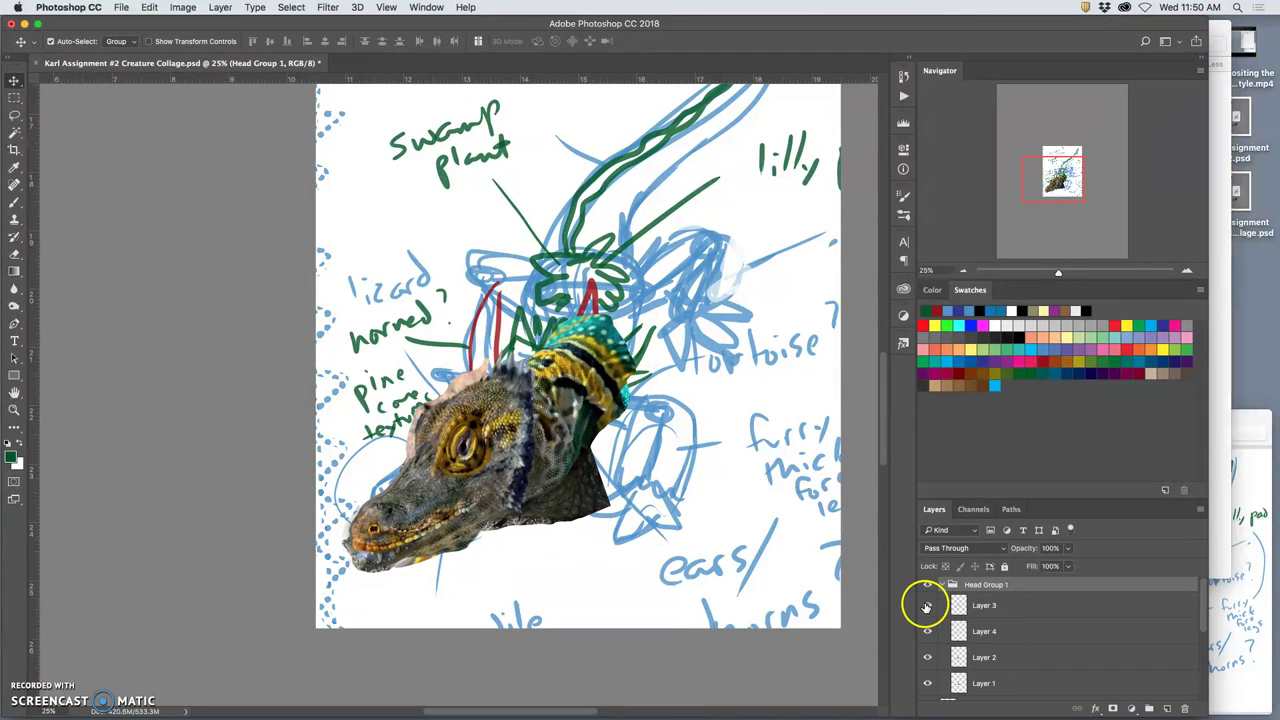
{"action": "left_click", "coordinate": [926, 605]}
{"action": "left_click", "coordinate": [926, 605]}
{"action": "left_click", "coordinate": [926, 605]}
{"action": "left_click", "coordinate": [926, 605]}
{"action": "left_click", "coordinate": [926, 605]}
{"action": "left_click", "coordinate": [926, 605]}
{"action": "left_click", "coordinate": [940, 632]}
{"action": "left_click", "coordinate": [927, 607]}
{"action": "left_click", "coordinate": [927, 607]}
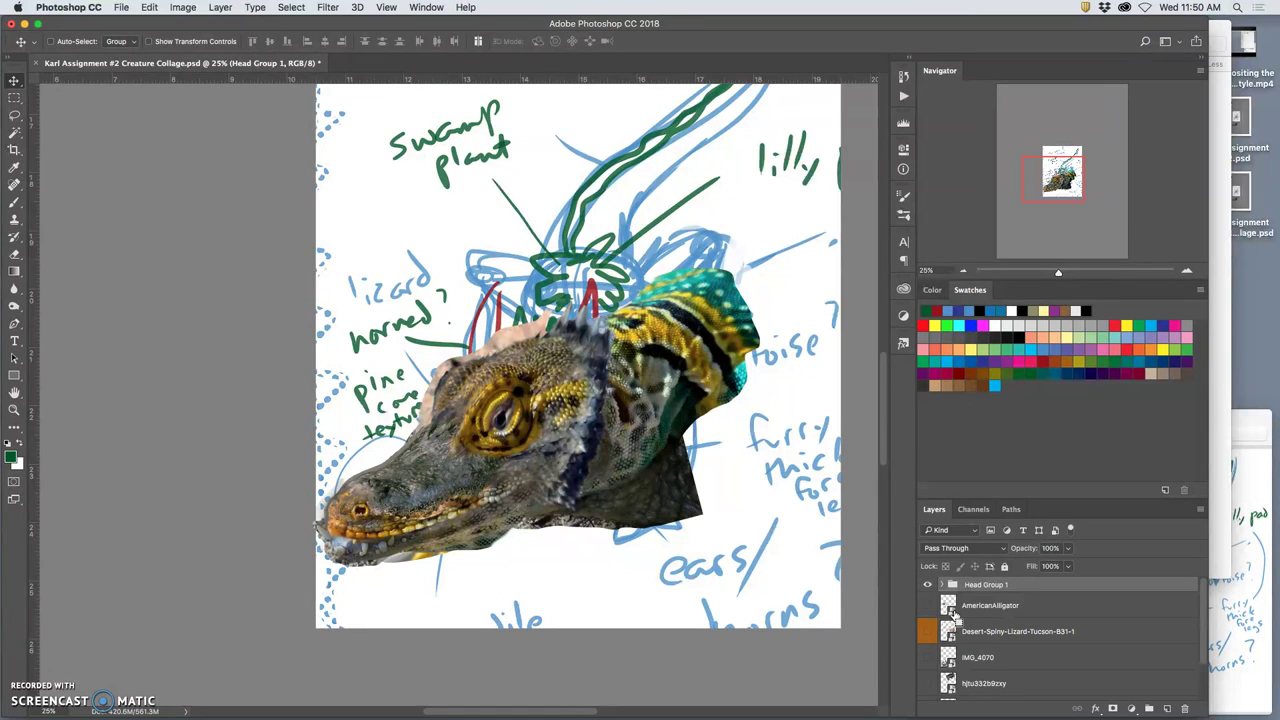
{"action": "key", "text": "super+minus"}
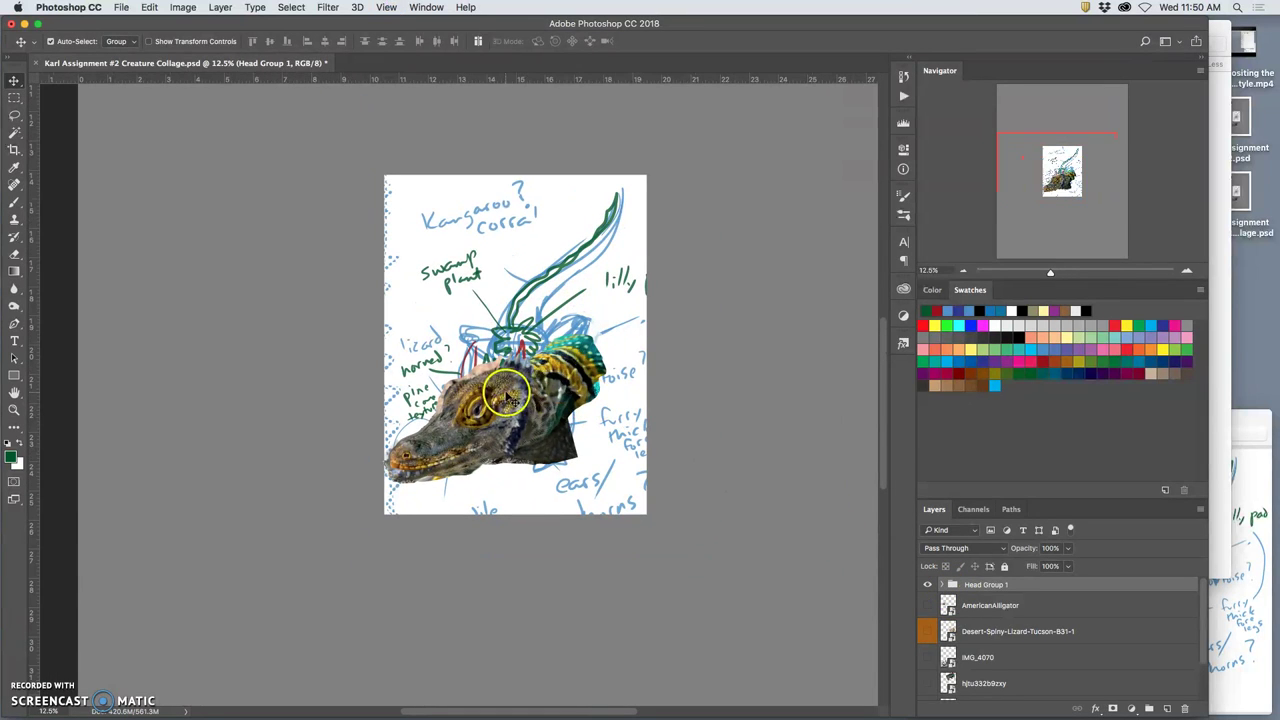
Step: Move Head Group 1 off the sketch onto the empty canvas below it and save the document
{"action": "mouse_move", "coordinate": [508, 397]}
{"action": "left_mouse_down"}
{"action": "mouse_move", "coordinate": [409, 549]}
{"action": "mouse_move", "coordinate": [348, 588]}
{"action": "mouse_move", "coordinate": [368, 585]}
{"action": "left_mouse_up"}
{"action": "scroll", "coordinate": [600, 548], "scroll_direction": "down", "scroll_amount": 2}
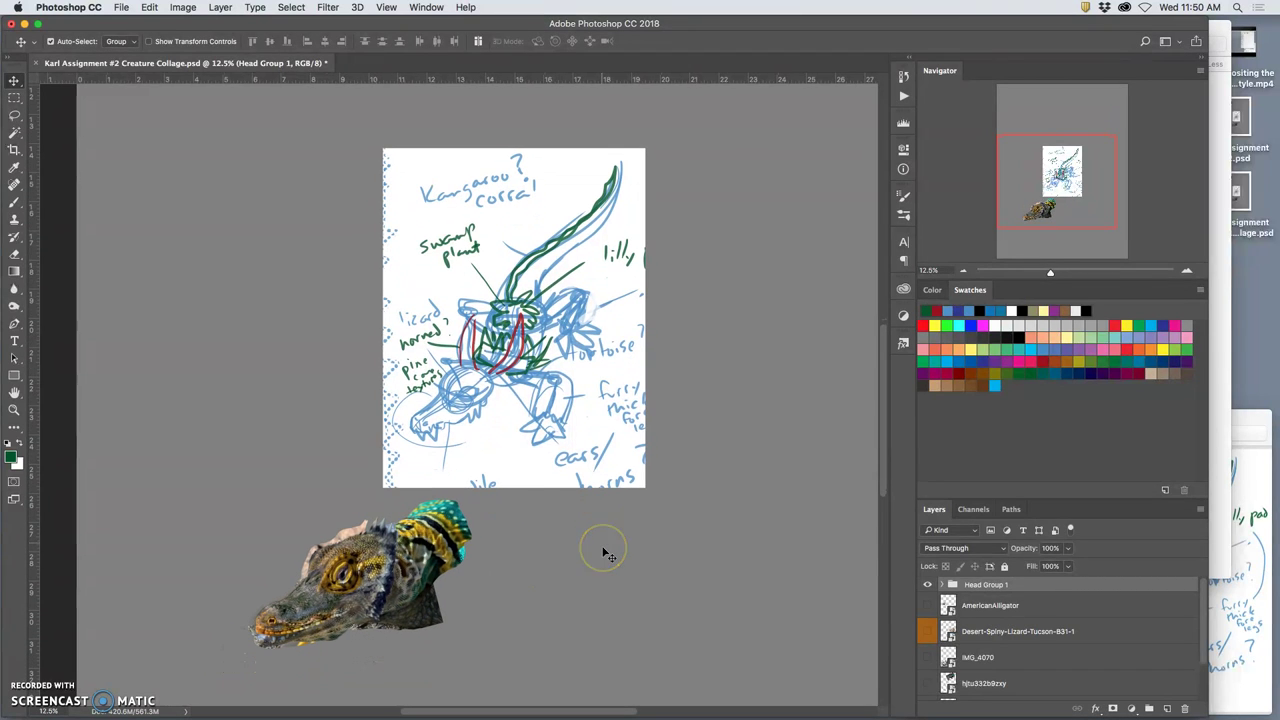
{"action": "key", "text": "super+s"}
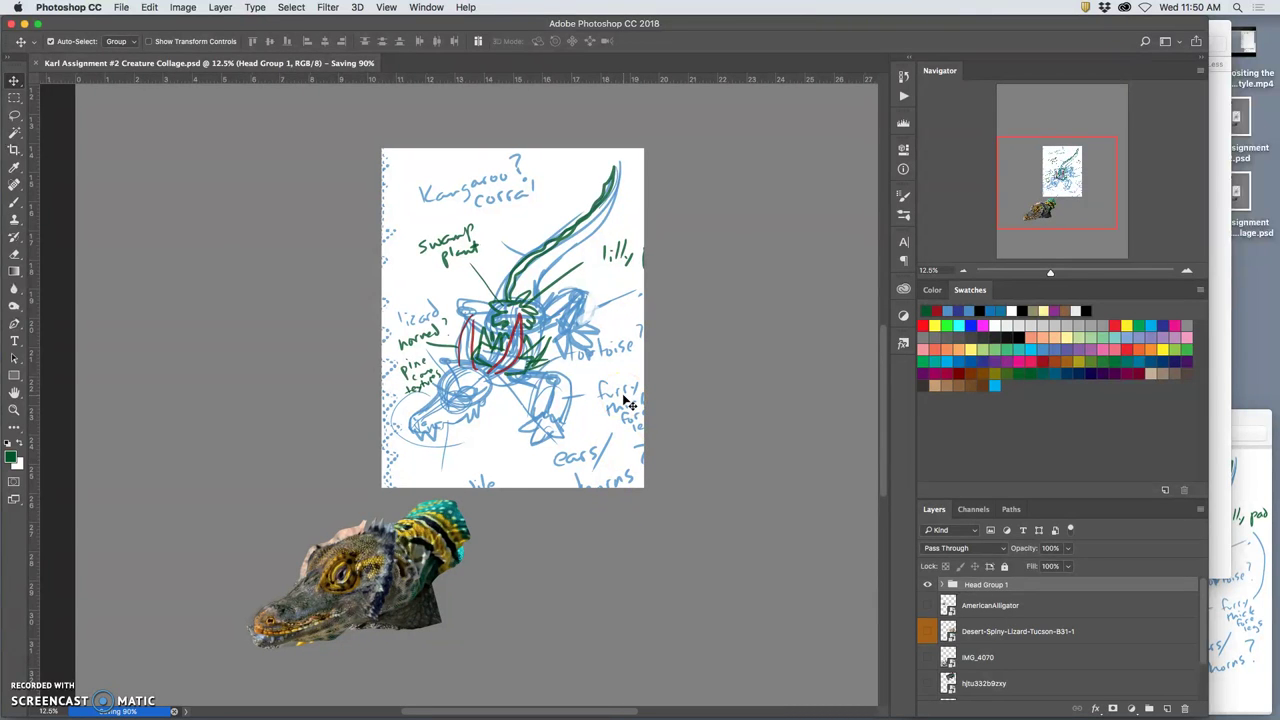
{"action": "key", "text": "F11"}
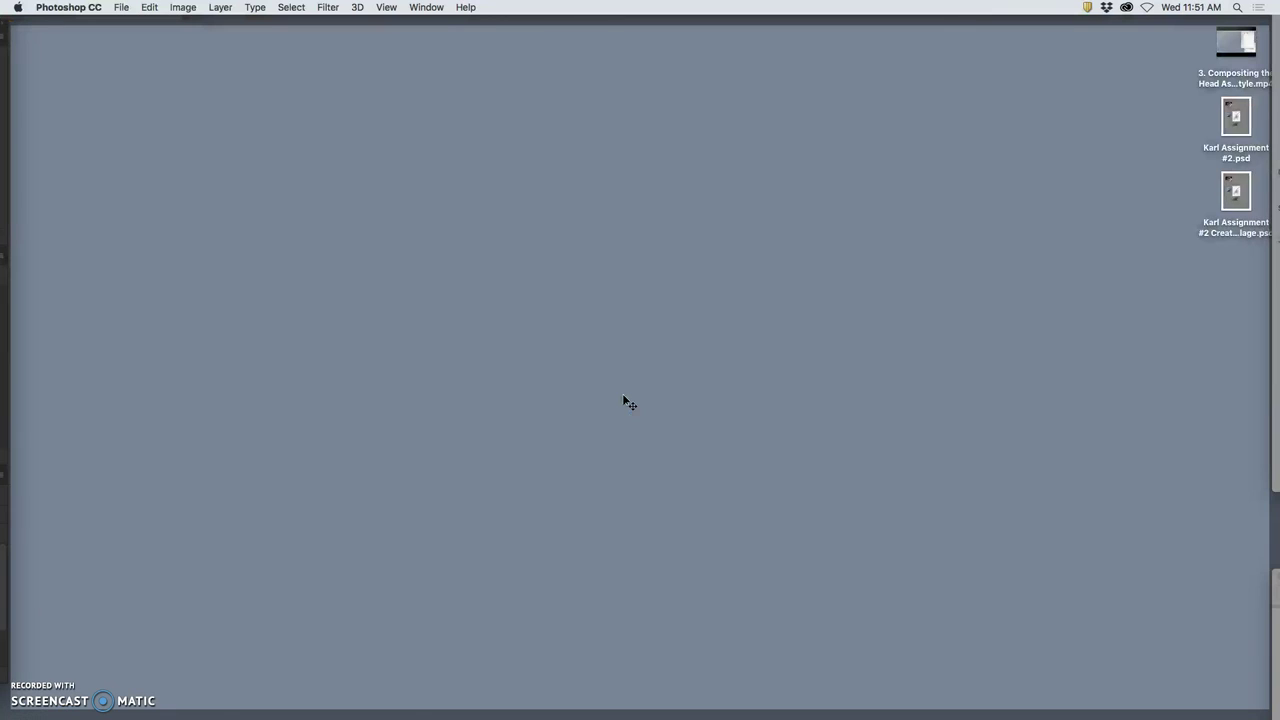
{"action": "key", "text": "F11"}
{"action": "scroll", "coordinate": [559, 401], "scroll_direction": "up", "scroll_amount": 3}
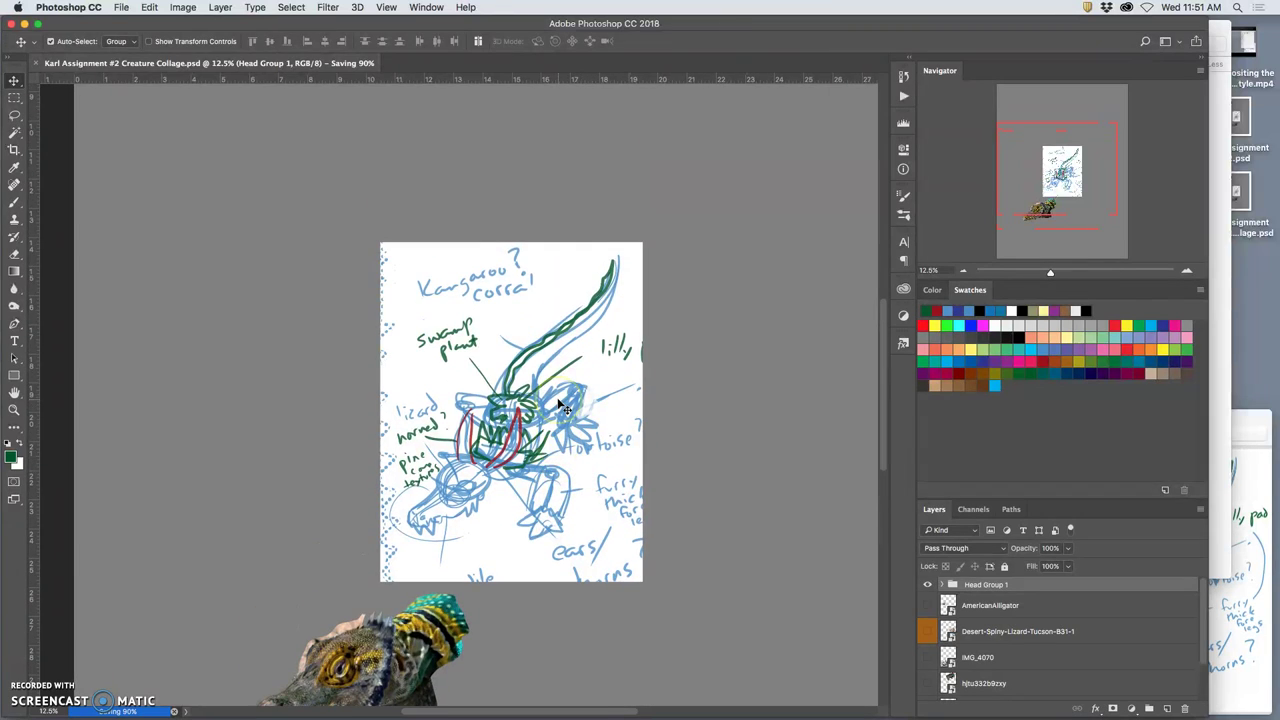
{"action": "scroll", "coordinate": [560, 404], "scroll_direction": "up", "scroll_amount": 10}
{"action": "left_click", "coordinate": [549, 396]}
{"action": "scroll", "coordinate": [549, 400], "scroll_direction": "left", "scroll_amount": 2}
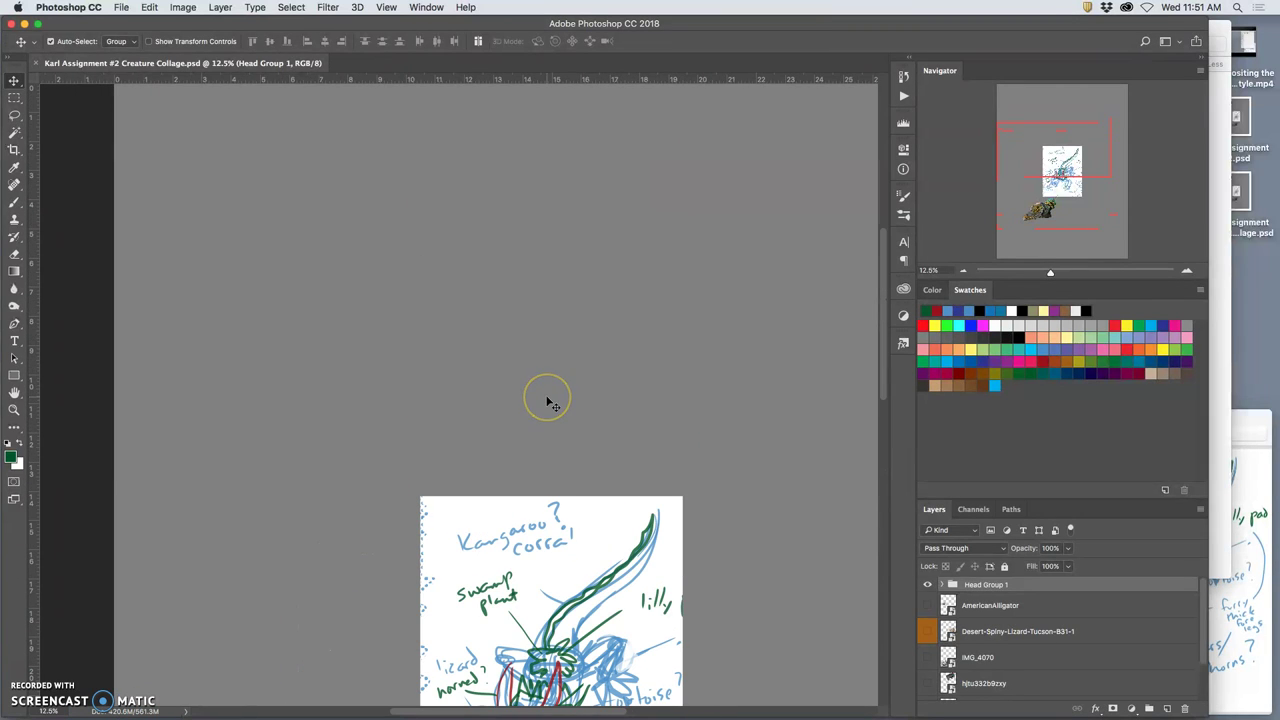
{"action": "scroll", "coordinate": [549, 404], "scroll_direction": "down", "scroll_amount": 10}
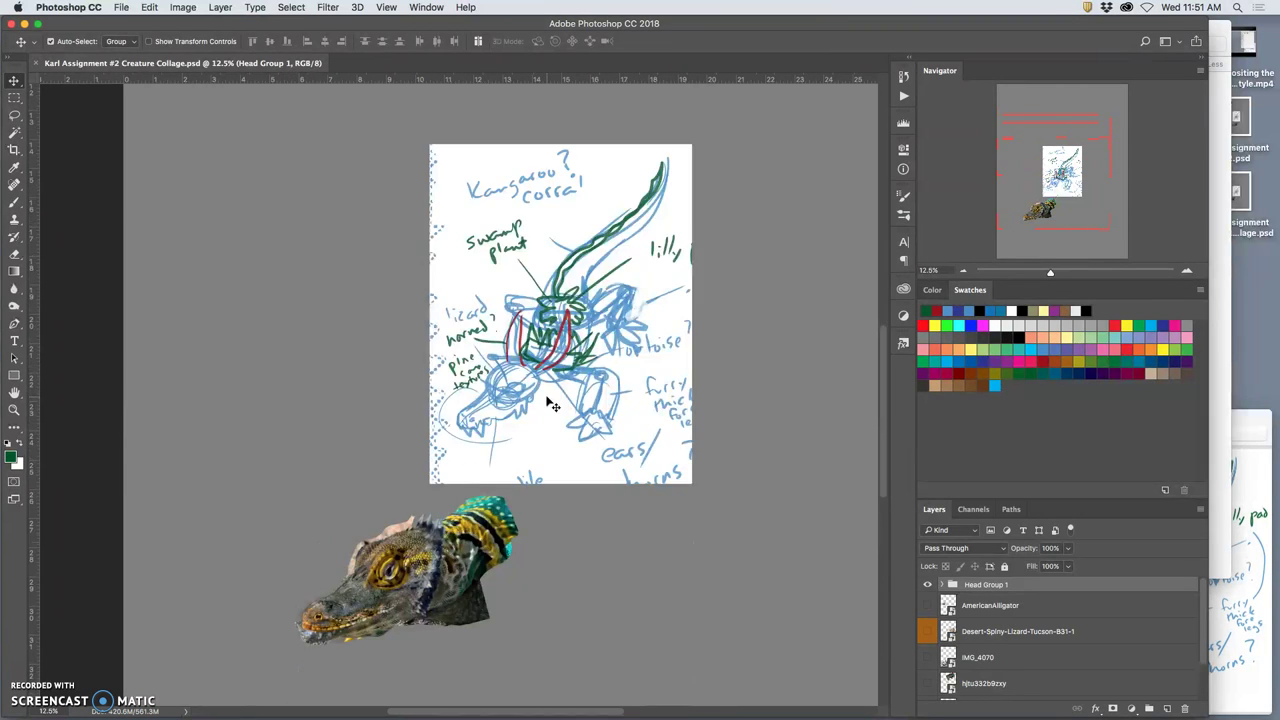
{"action": "scroll", "coordinate": [552, 404], "scroll_direction": "right", "scroll_amount": 2}
{"action": "scroll", "coordinate": [553, 404], "scroll_direction": "right", "scroll_amount": 1}
Step: Place cebolla-3.jpg from the torso image folder into the collage document
{"action": "key", "text": "super+minus"}
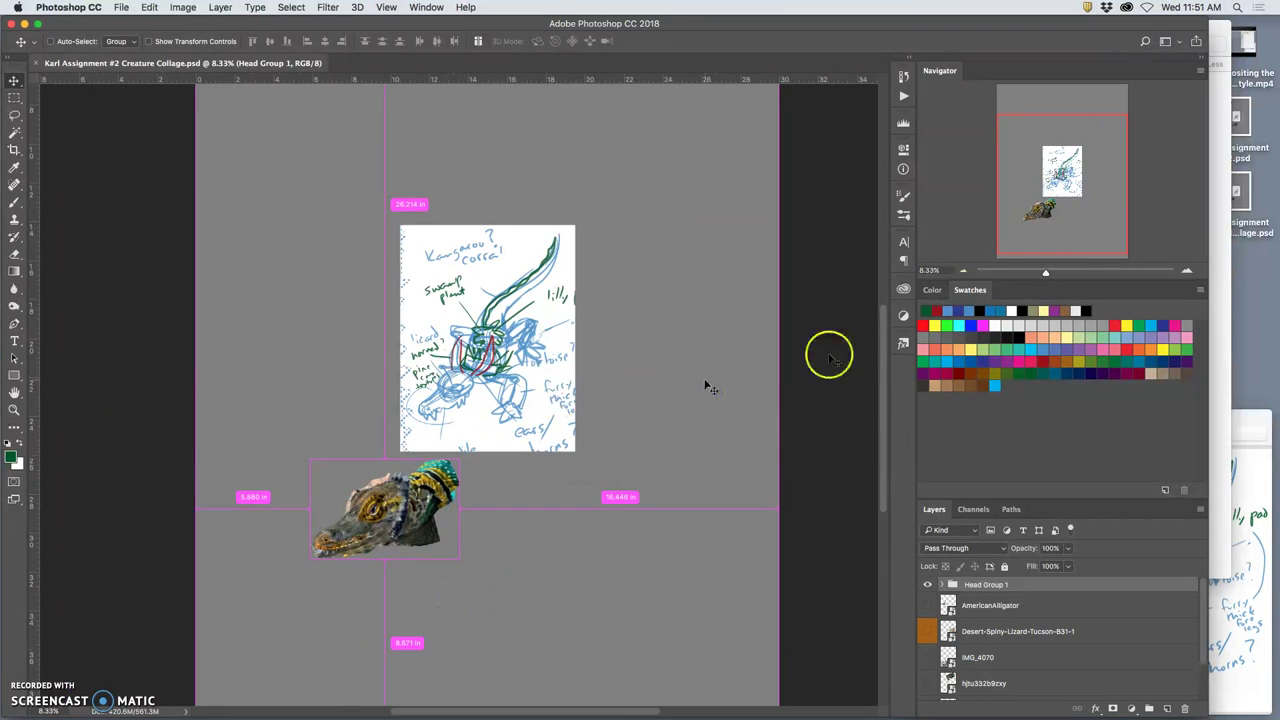
{"action": "left_click", "coordinate": [1220, 228]}
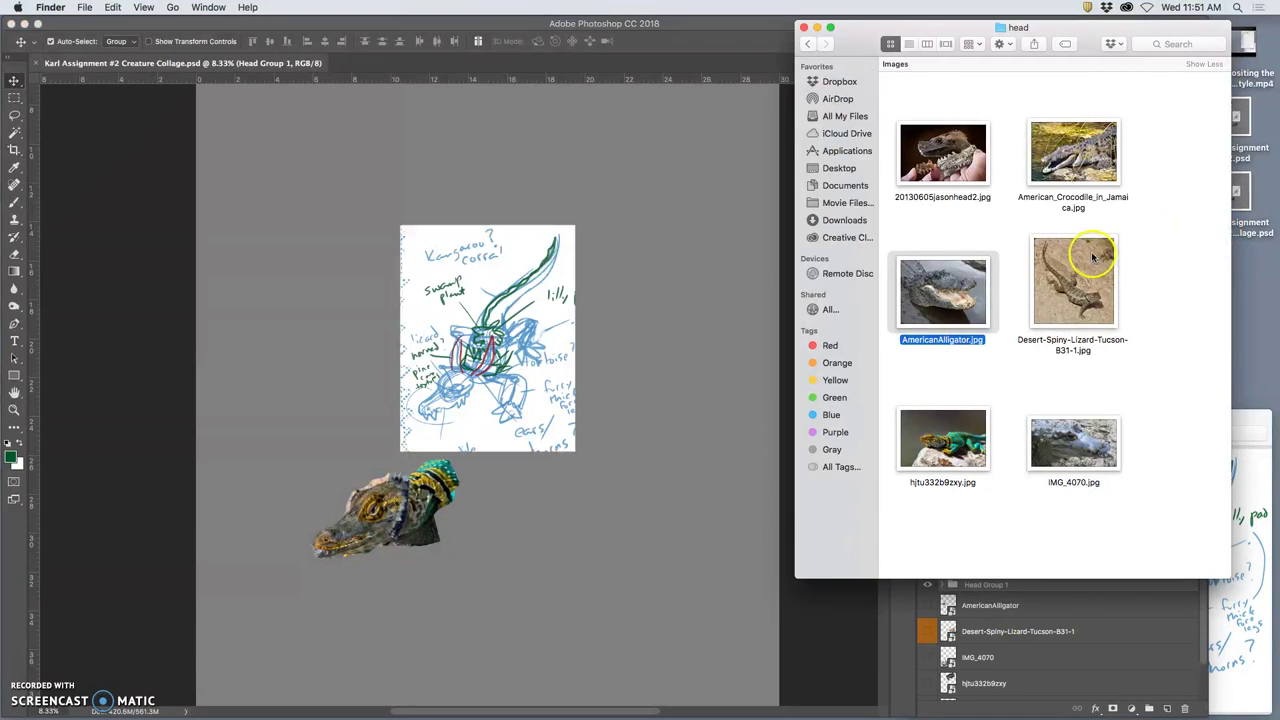
{"action": "left_click", "coordinate": [806, 45]}
{"action": "double_click", "coordinate": [932, 174]}
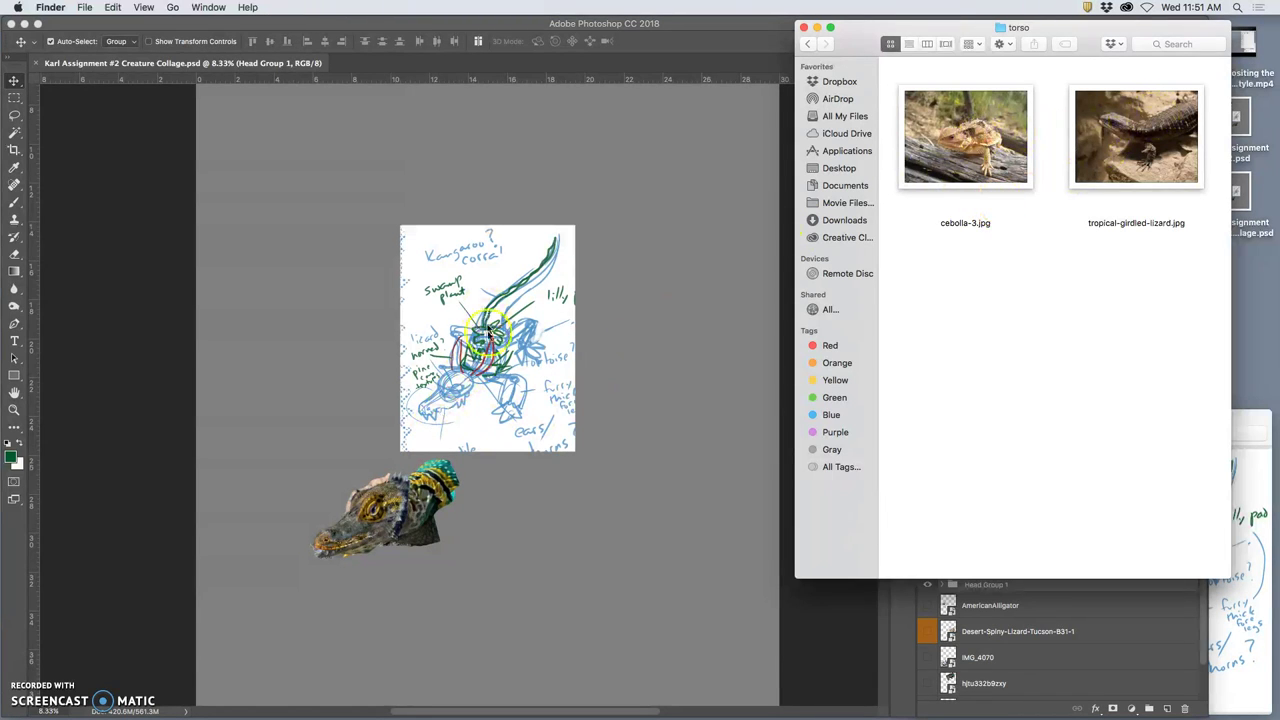
{"action": "left_click_drag", "start_coordinate": [972, 138], "coordinate": [691, 254]}
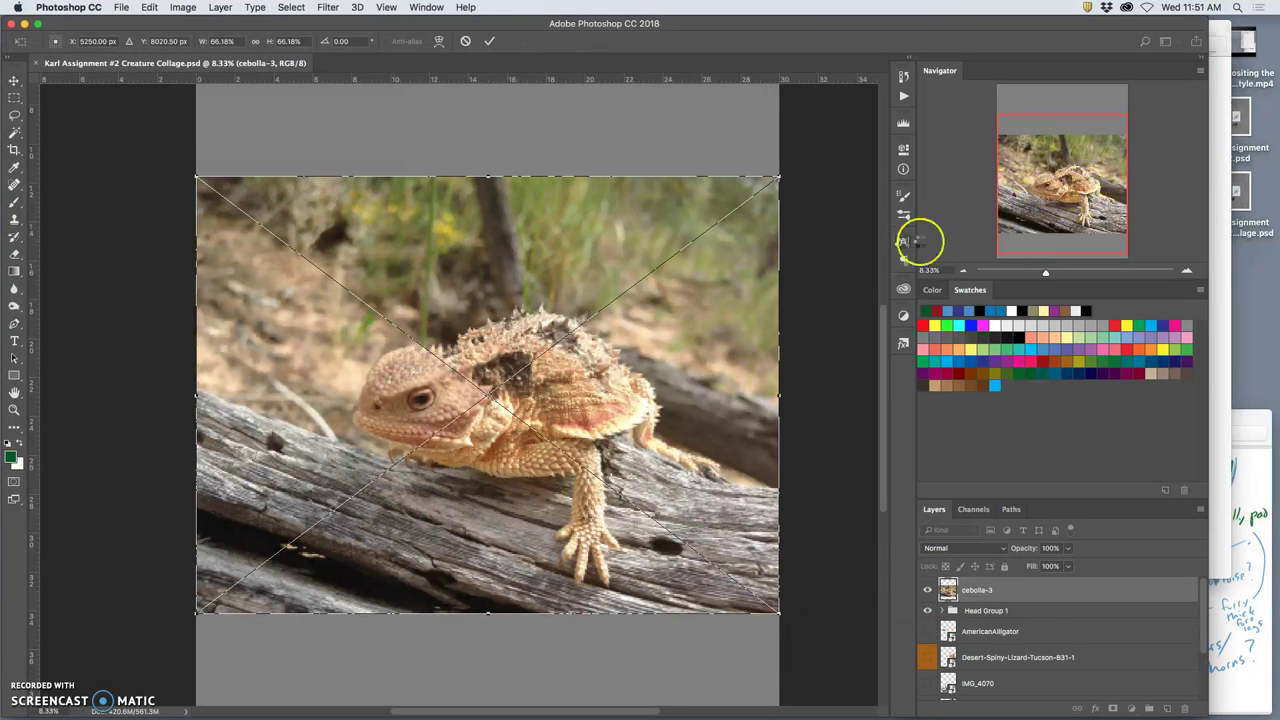
{"action": "key", "text": "Return"}
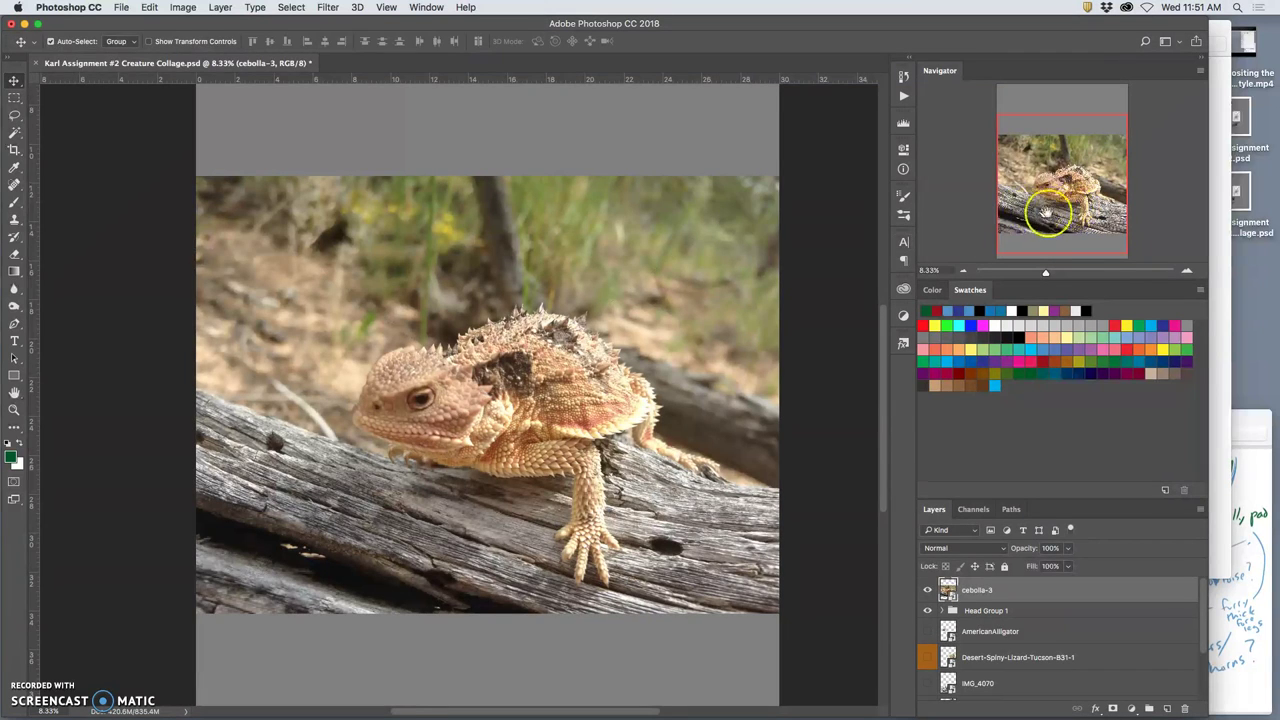
Step: Scale the cebolla-3 photo to about 30%, rotate it about -28.9° and position it below the sketch beside the head
{"action": "key", "text": "super+t"}
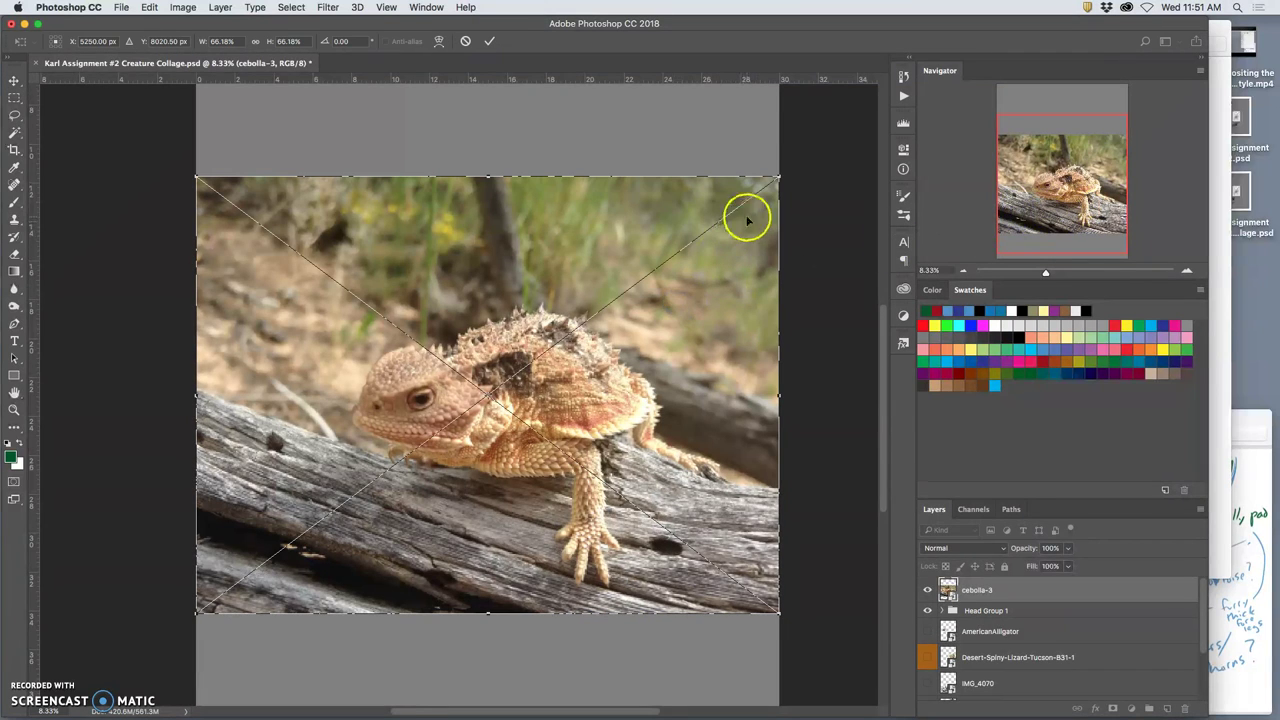
{"action": "left_click_drag", "start_coordinate": [778, 177], "coordinate": [580, 229]}
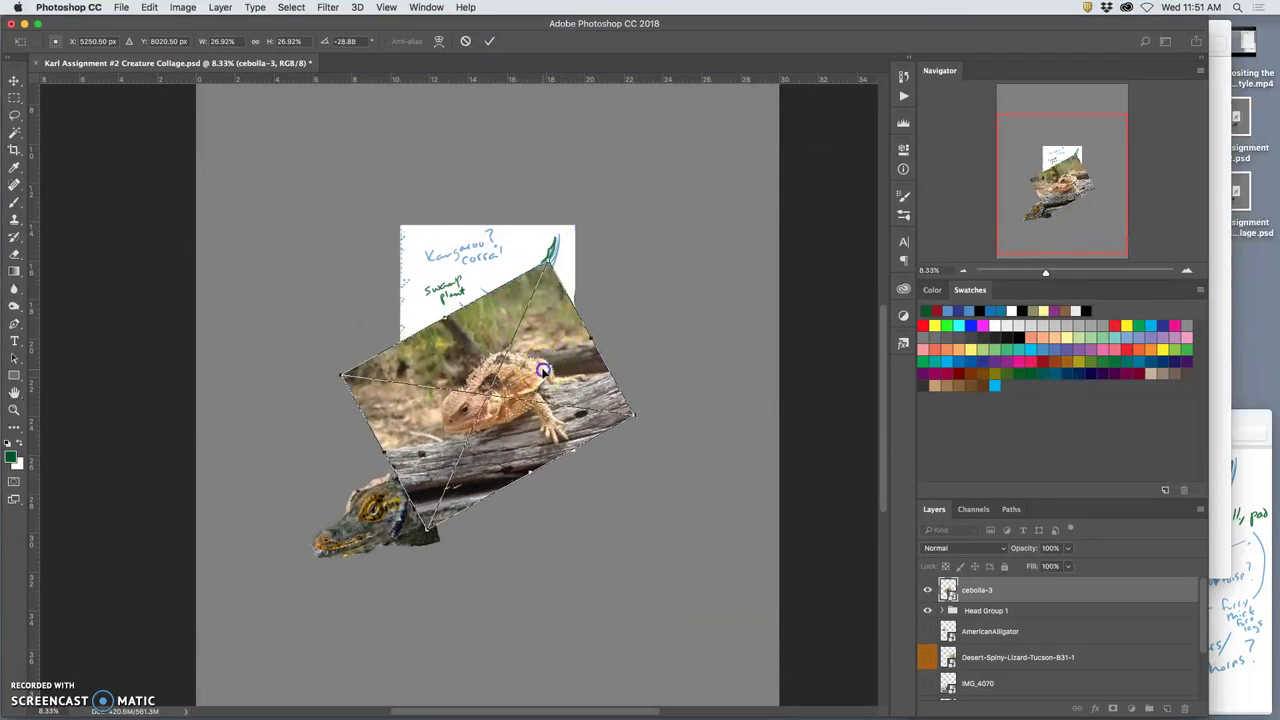
{"action": "left_click_drag", "start_coordinate": [525, 386], "coordinate": [676, 442]}
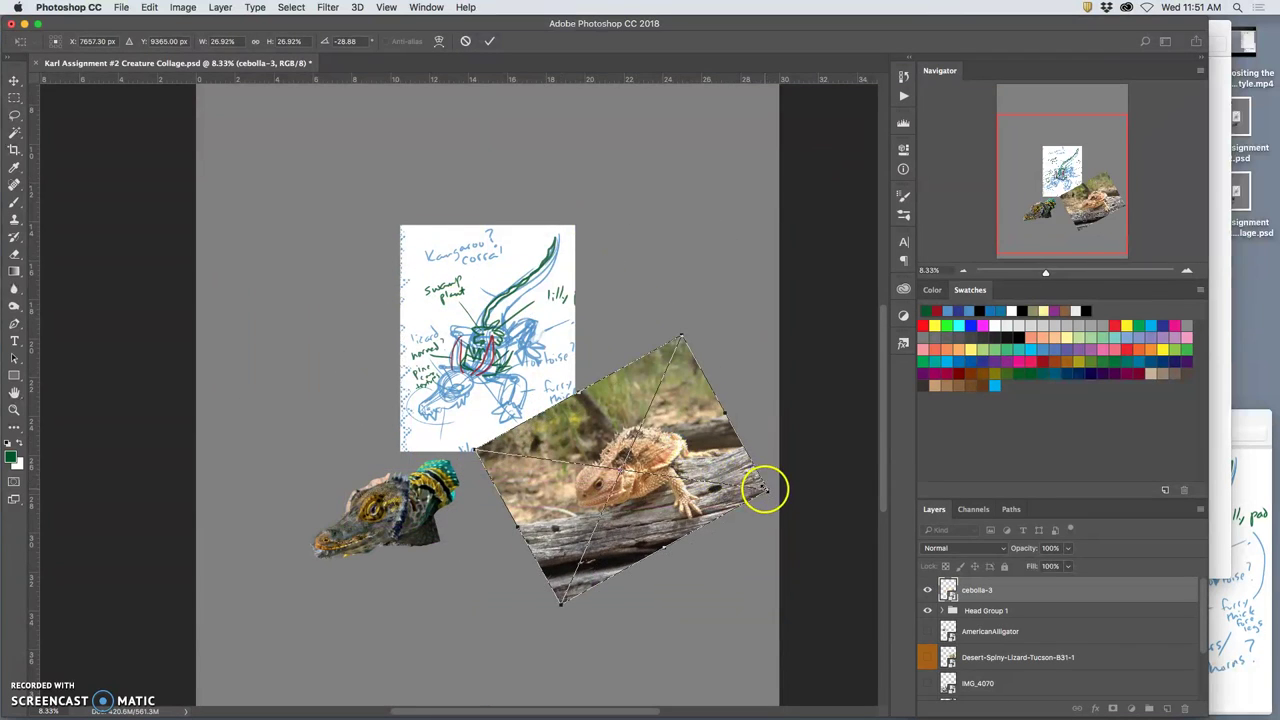
{"action": "left_click_drag", "start_coordinate": [767, 489], "coordinate": [690, 562]}
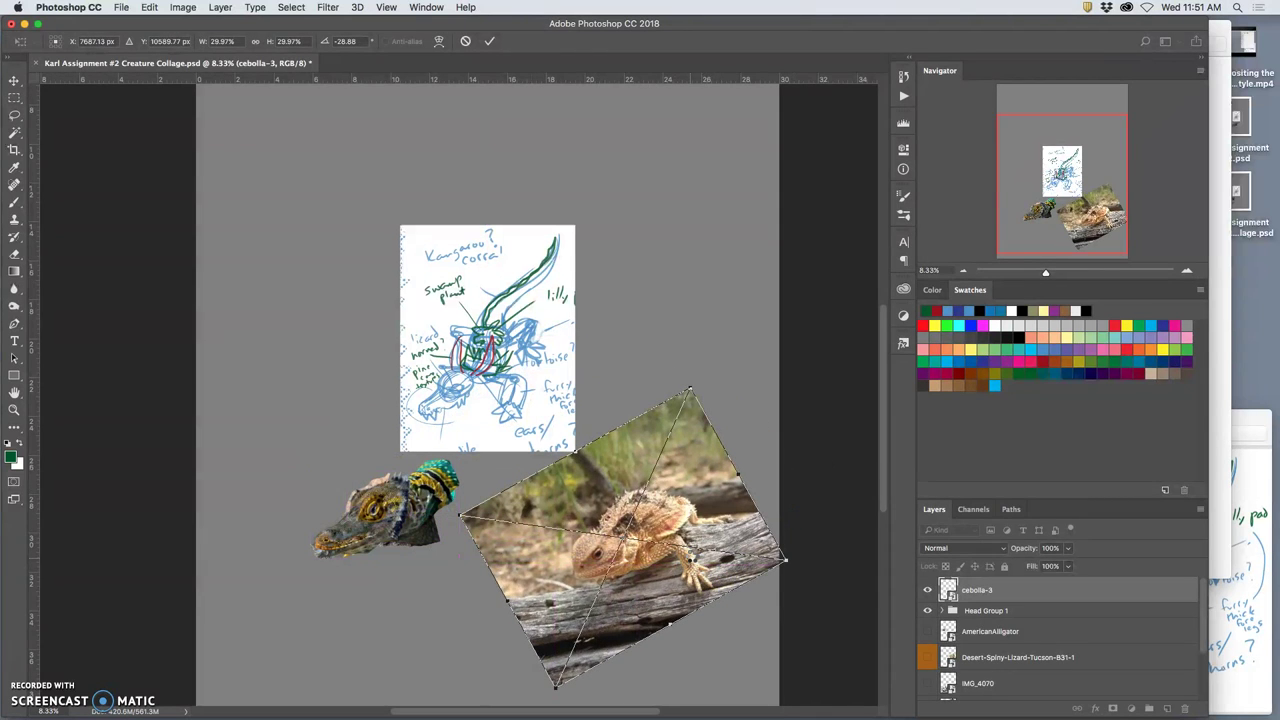
{"action": "key", "text": "Return"}
{"action": "left_click_drag", "start_coordinate": [943, 589], "coordinate": [963, 612]}
{"action": "left_click_drag", "start_coordinate": [690, 510], "coordinate": [645, 508]}
{"action": "key", "text": "ctrl+z"}
{"action": "key", "text": "alt+super+z"}
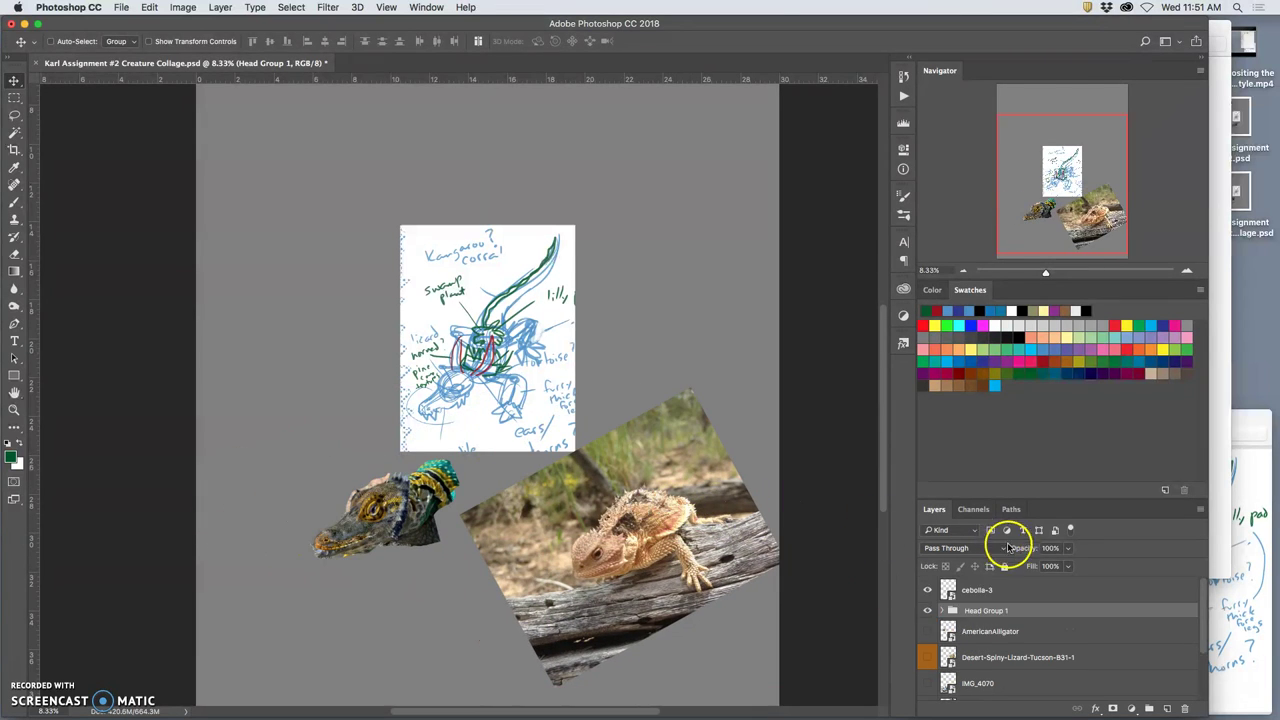
Step: Reorder the cebolla-3 layer to just below AmericanAlligator and shift the photo toward the head, then deselect the layer
{"action": "left_click_drag", "start_coordinate": [1014, 592], "coordinate": [1010, 637]}
{"action": "mouse_move", "coordinate": [688, 528]}
{"action": "left_mouse_down"}
{"action": "mouse_move", "coordinate": [514, 484]}
{"action": "mouse_move", "coordinate": [505, 510]}
{"action": "mouse_move", "coordinate": [490, 486]}
{"action": "mouse_move", "coordinate": [664, 518]}
{"action": "left_mouse_up"}
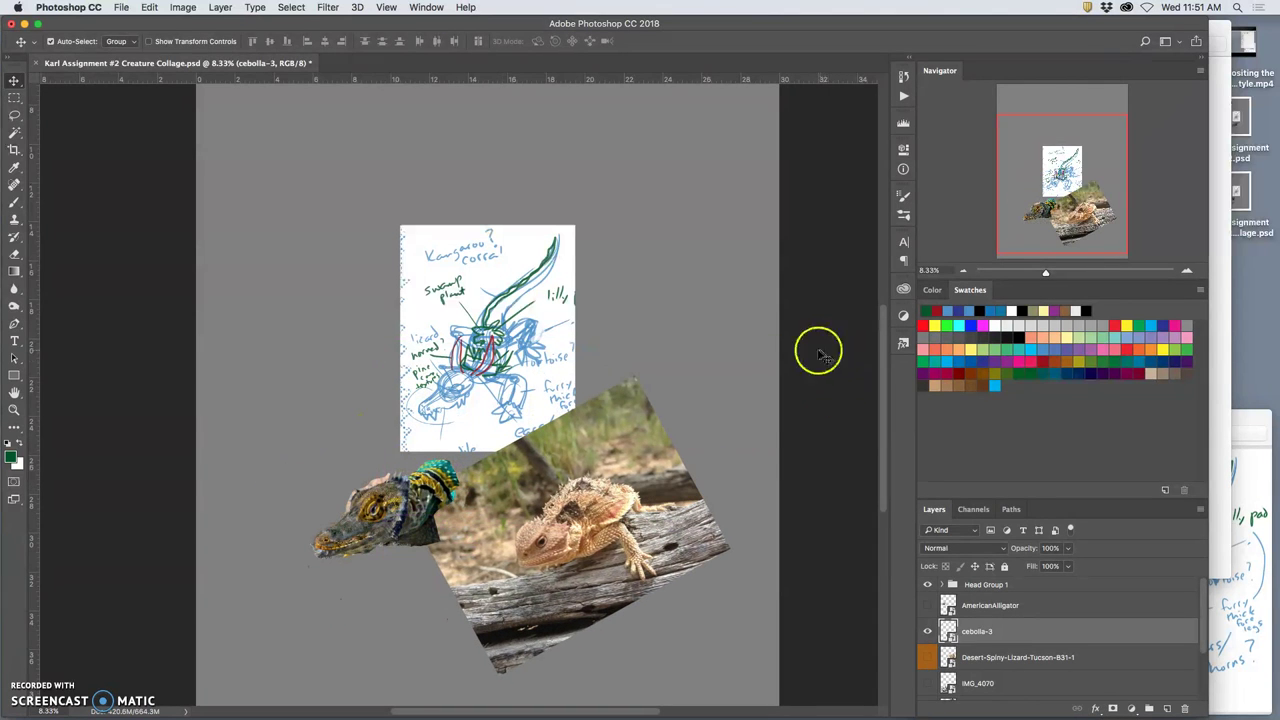
{"action": "left_click", "coordinate": [722, 352]}
Step: Place tropical-girdled-lizard.jpg from the torso image folder into the collage document
{"action": "left_click", "coordinate": [1220, 266]}
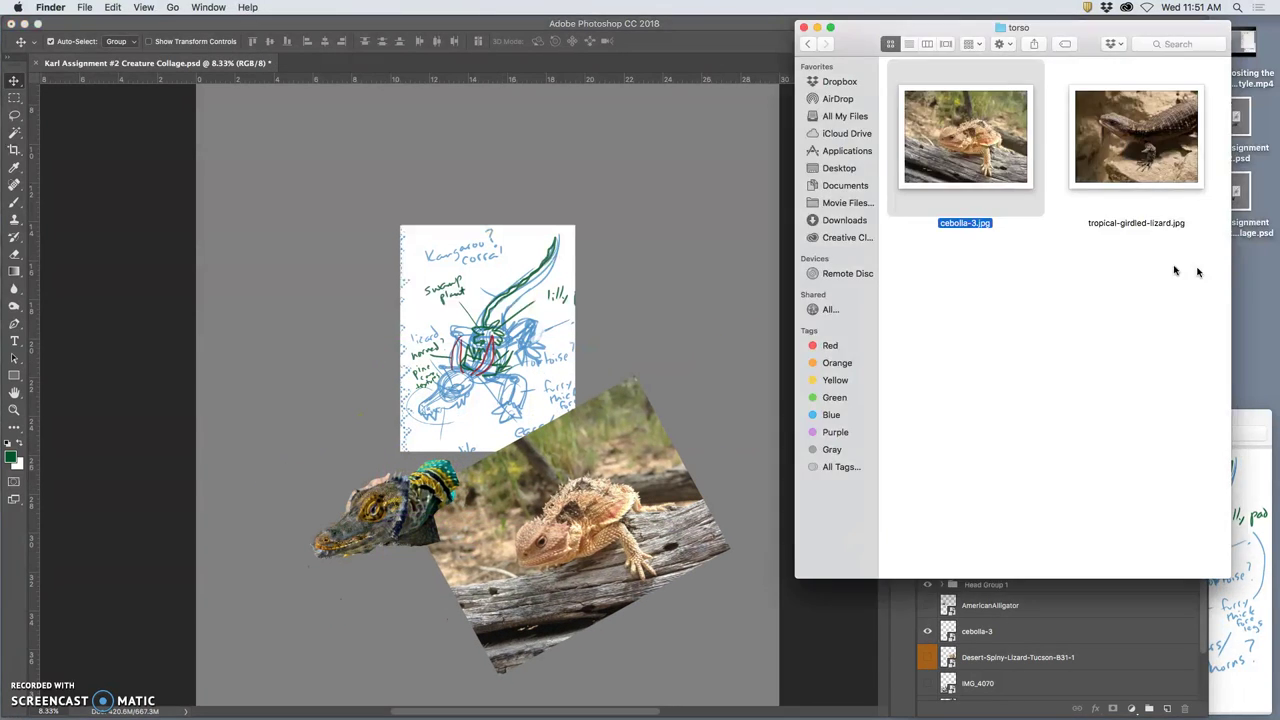
{"action": "left_click_drag", "start_coordinate": [1157, 155], "coordinate": [690, 243]}
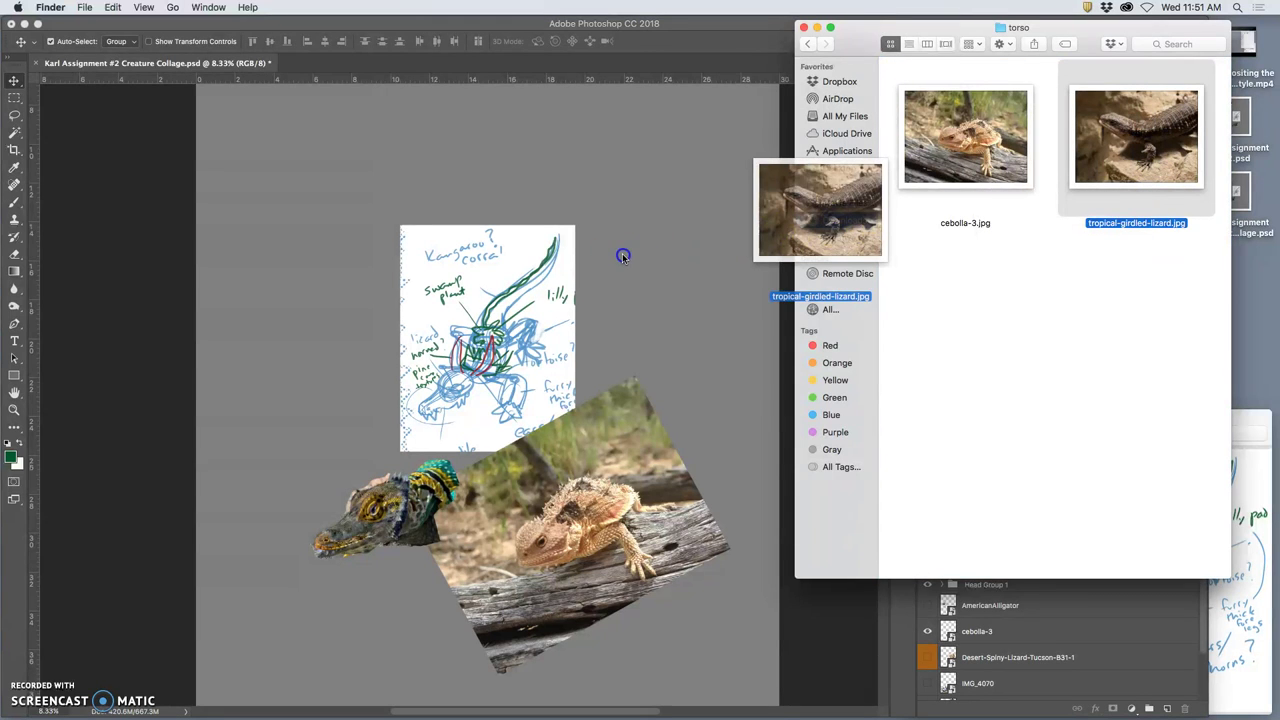
{"action": "left_click_drag", "start_coordinate": [1085, 172], "coordinate": [626, 297]}
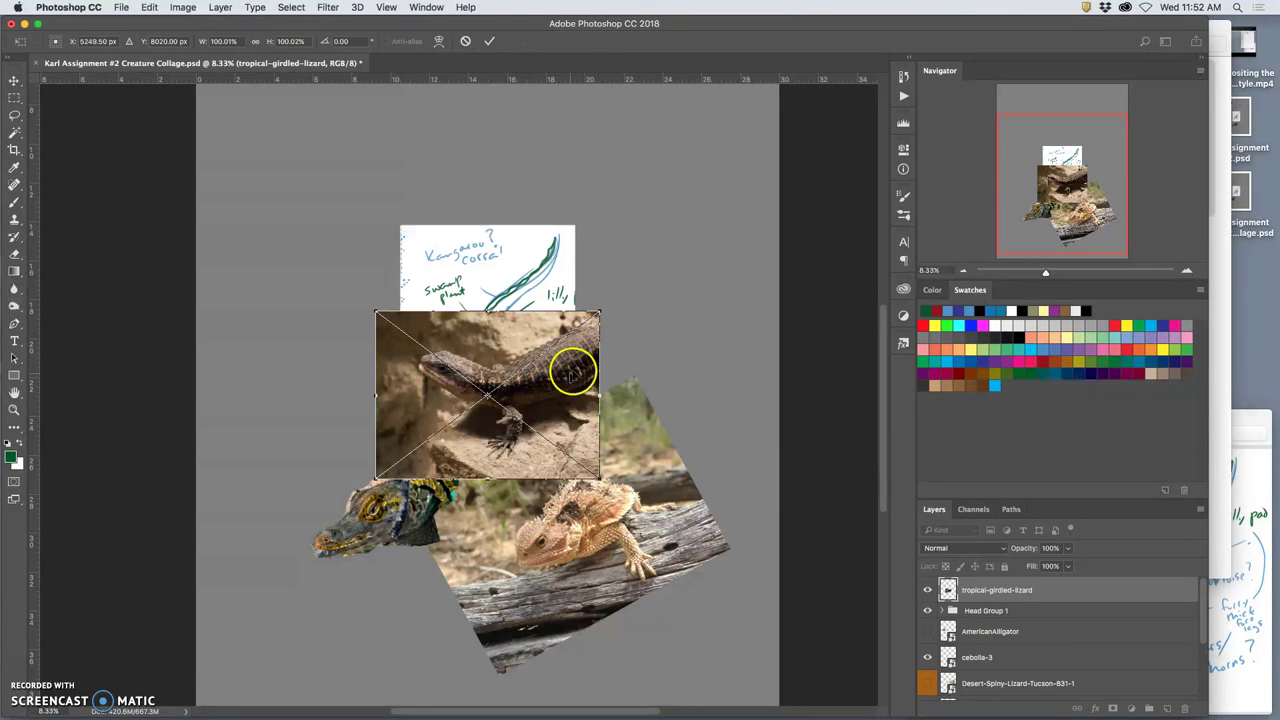
Step: Rotate the girdled lizard photo about -39.5° and position it to the right of the sketch
{"action": "left_click_drag", "start_coordinate": [617, 297], "coordinate": [529, 236]}
{"action": "left_click_drag", "start_coordinate": [523, 289], "coordinate": [660, 280]}
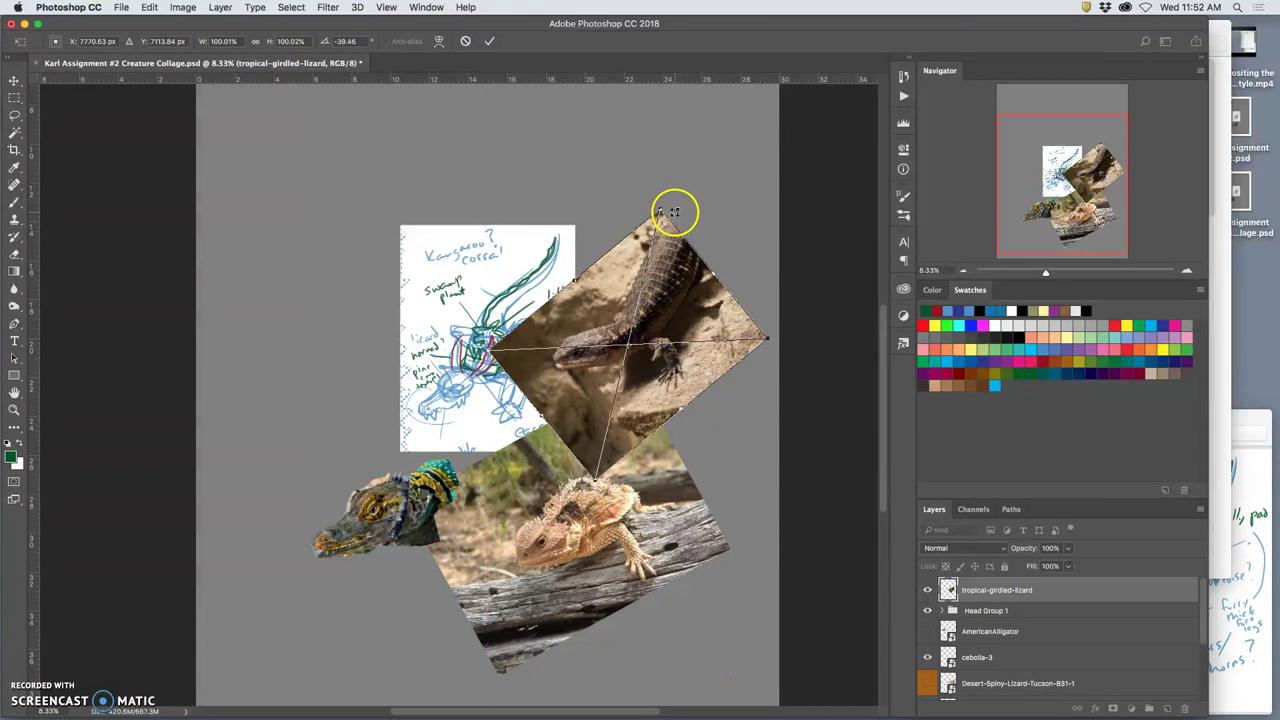
{"action": "key", "text": "Return"}
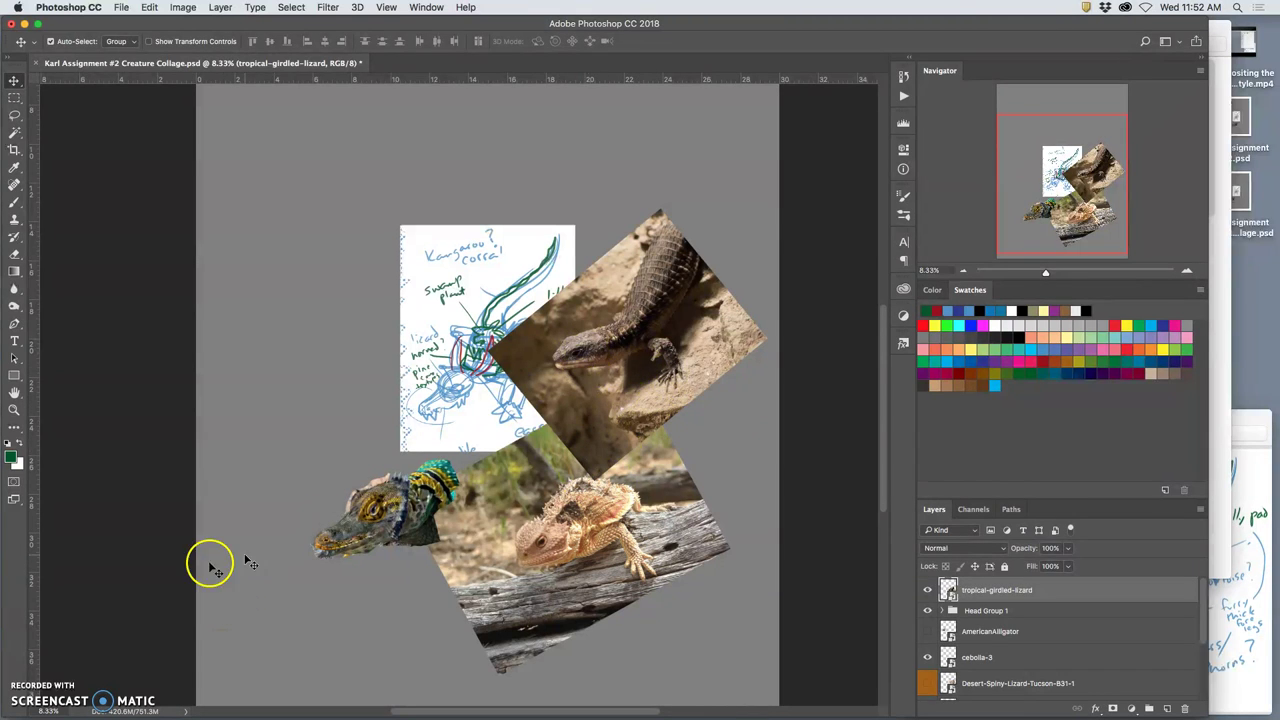
Step: Move the girdled lizard photo slightly upward, away from the cebolla-3 photo
{"action": "left_click", "coordinate": [10, 700]}
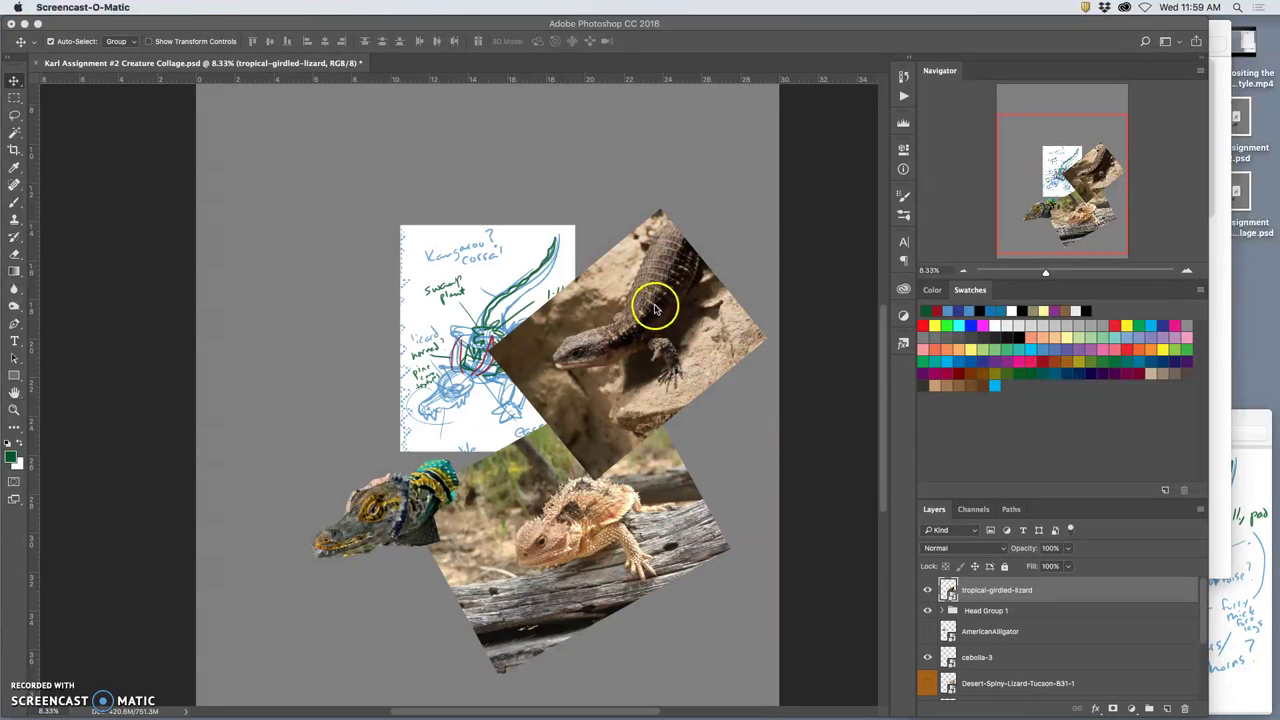
{"action": "left_click", "coordinate": [667, 291]}
{"action": "left_click_drag", "start_coordinate": [662, 292], "coordinate": [672, 252]}
Step: Lasso the girdled lizard's body, copy it to a new layer and hide the tropical-girdled-lizard source layer
{"action": "left_click", "coordinate": [15, 115]}
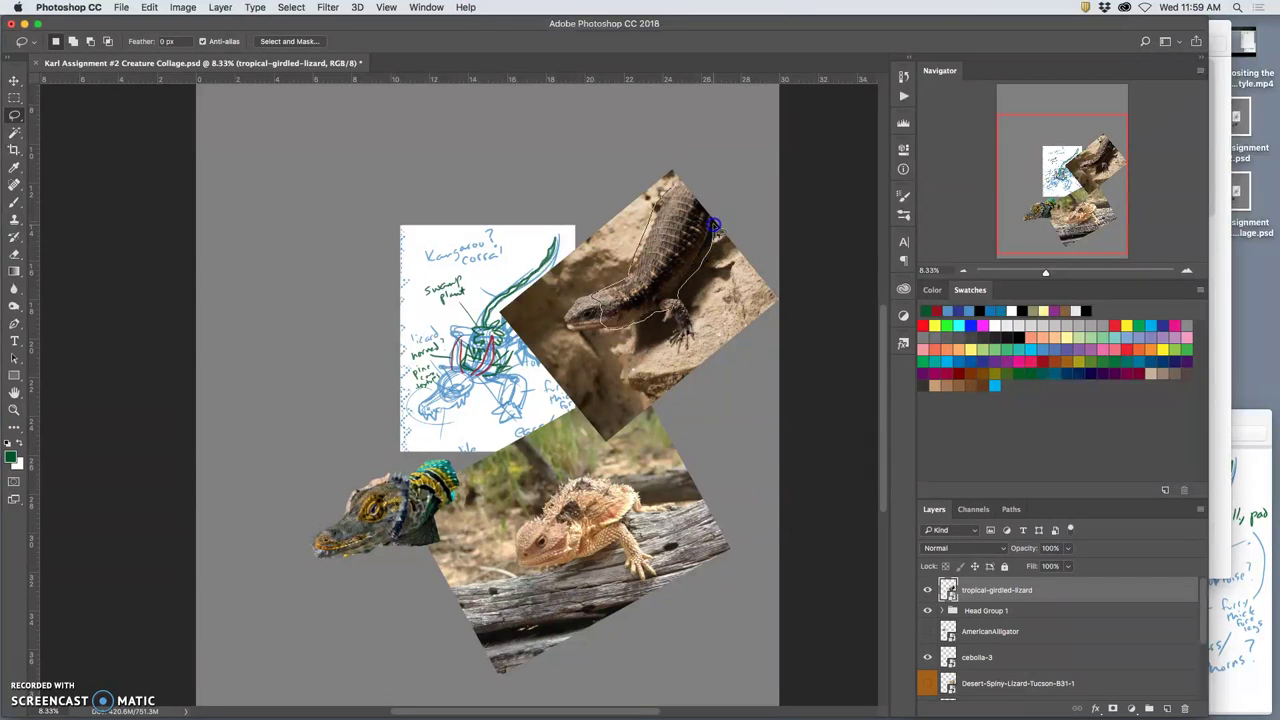
{"action": "left_click_drag", "start_coordinate": [682, 186], "coordinate": [680, 190]}
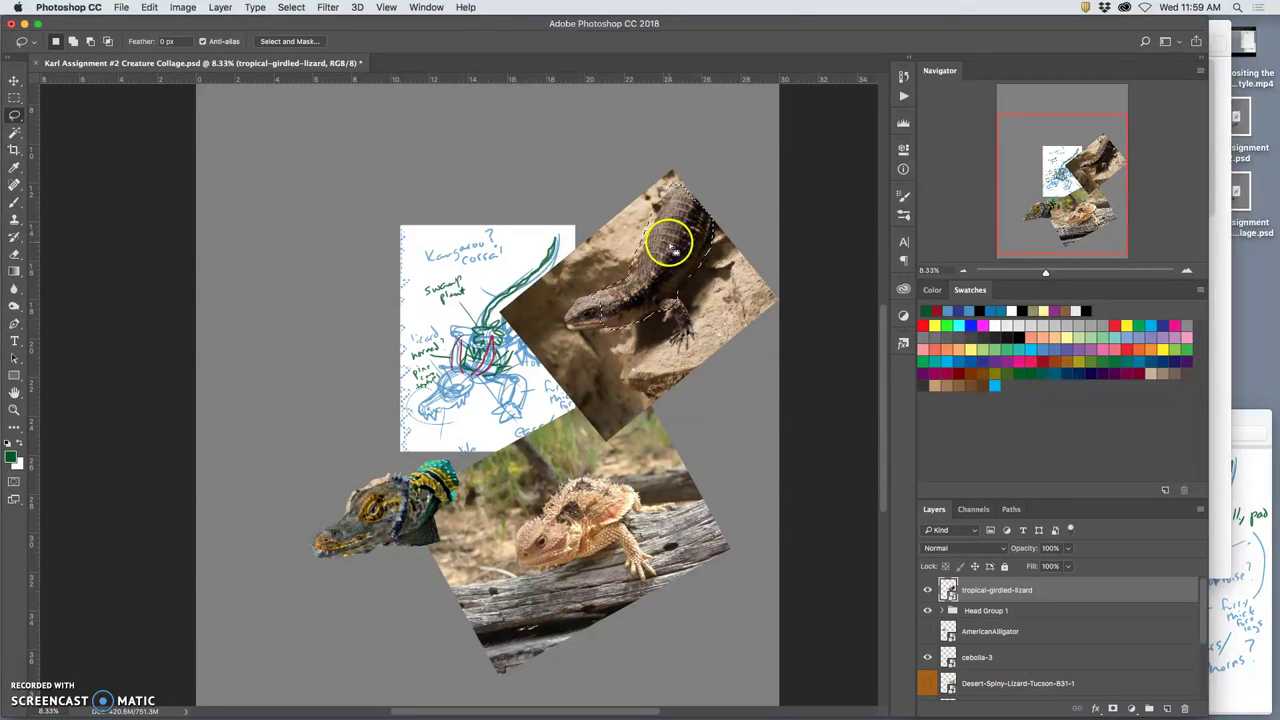
{"action": "key", "text": "ctrl+j"}
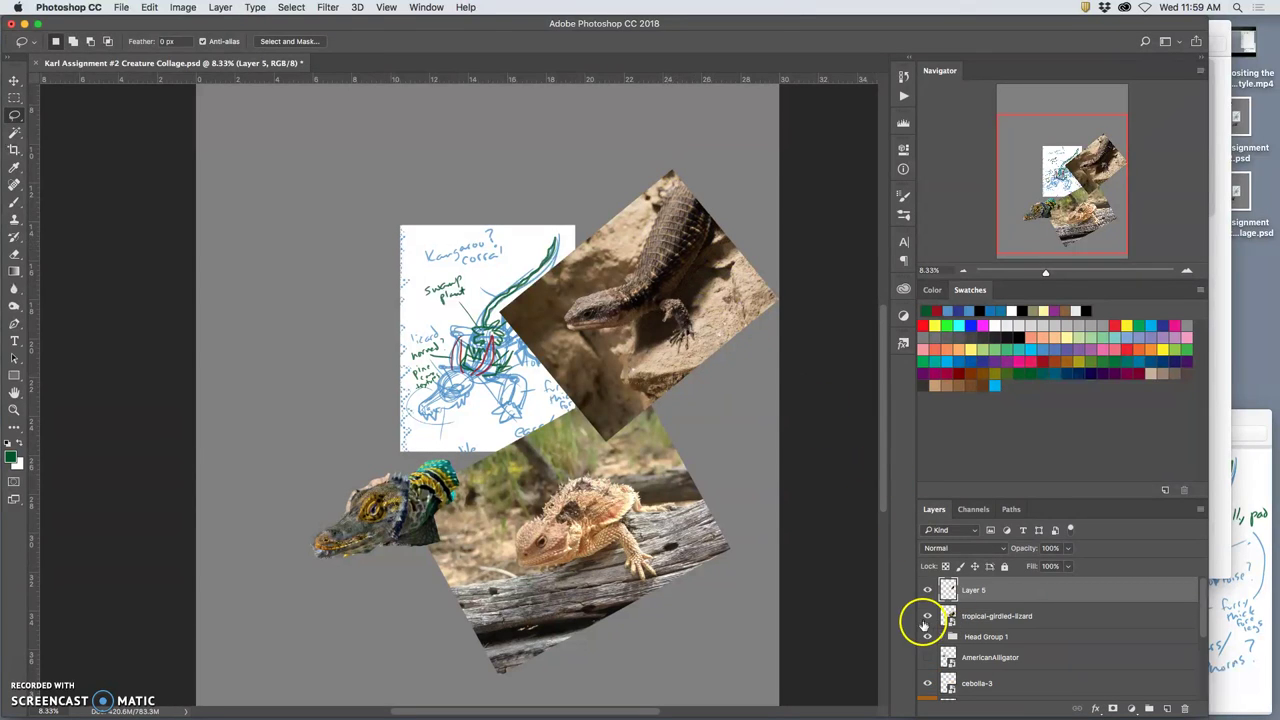
{"action": "left_click", "coordinate": [928, 615]}
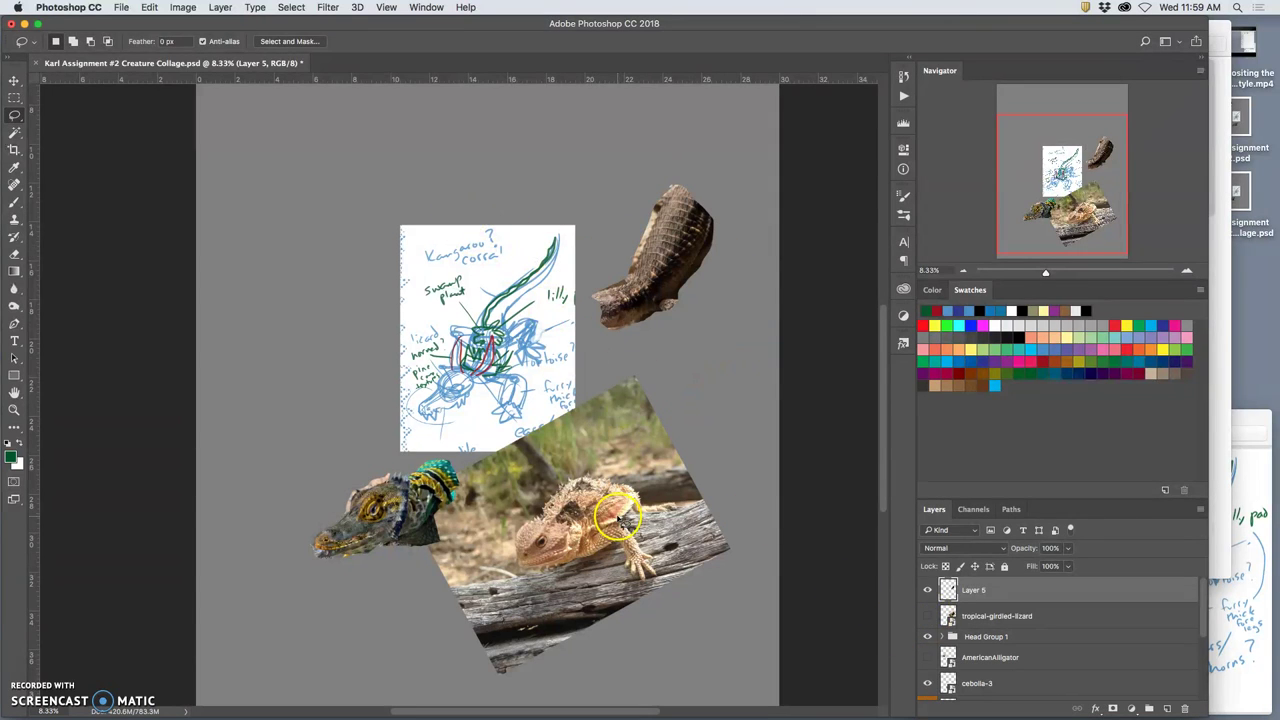
Step: Select the cebolla-3 layer and reorder it to directly beneath the girdled lizard cutout layer
{"action": "left_click", "coordinate": [14, 80]}
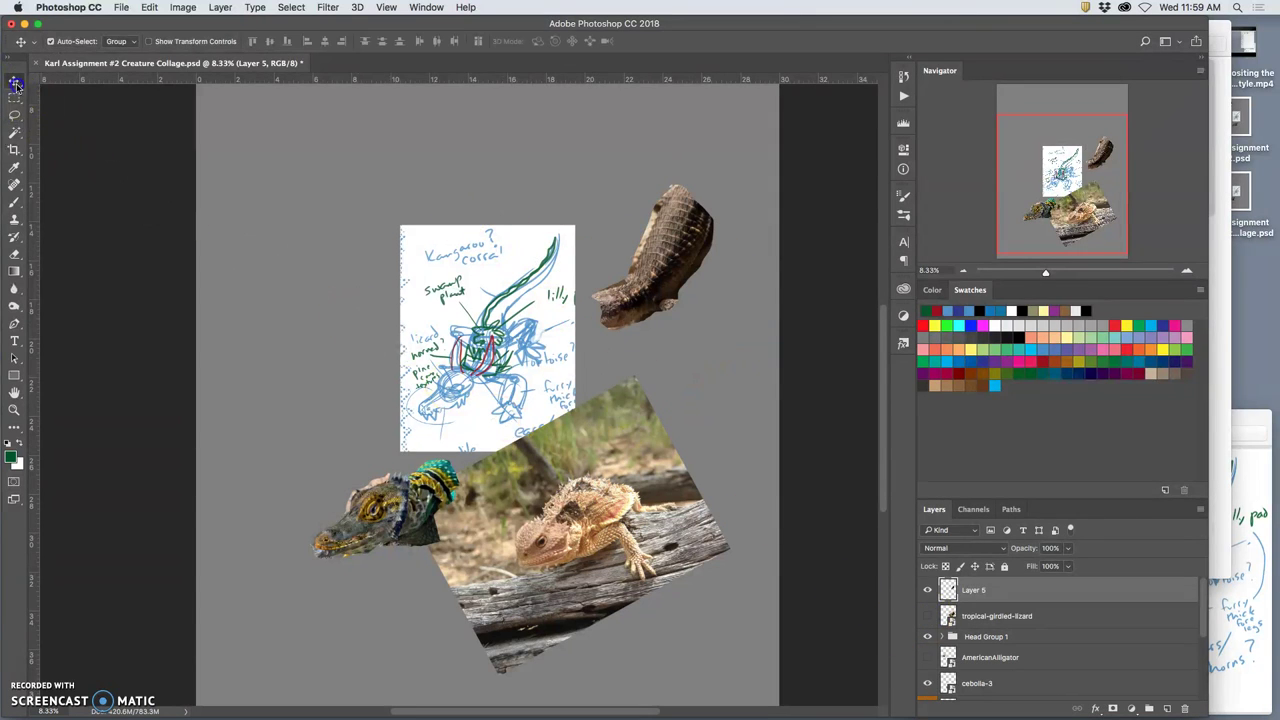
{"action": "left_click", "coordinate": [535, 500]}
{"action": "left_click_drag", "start_coordinate": [980, 683], "coordinate": [1003, 606]}
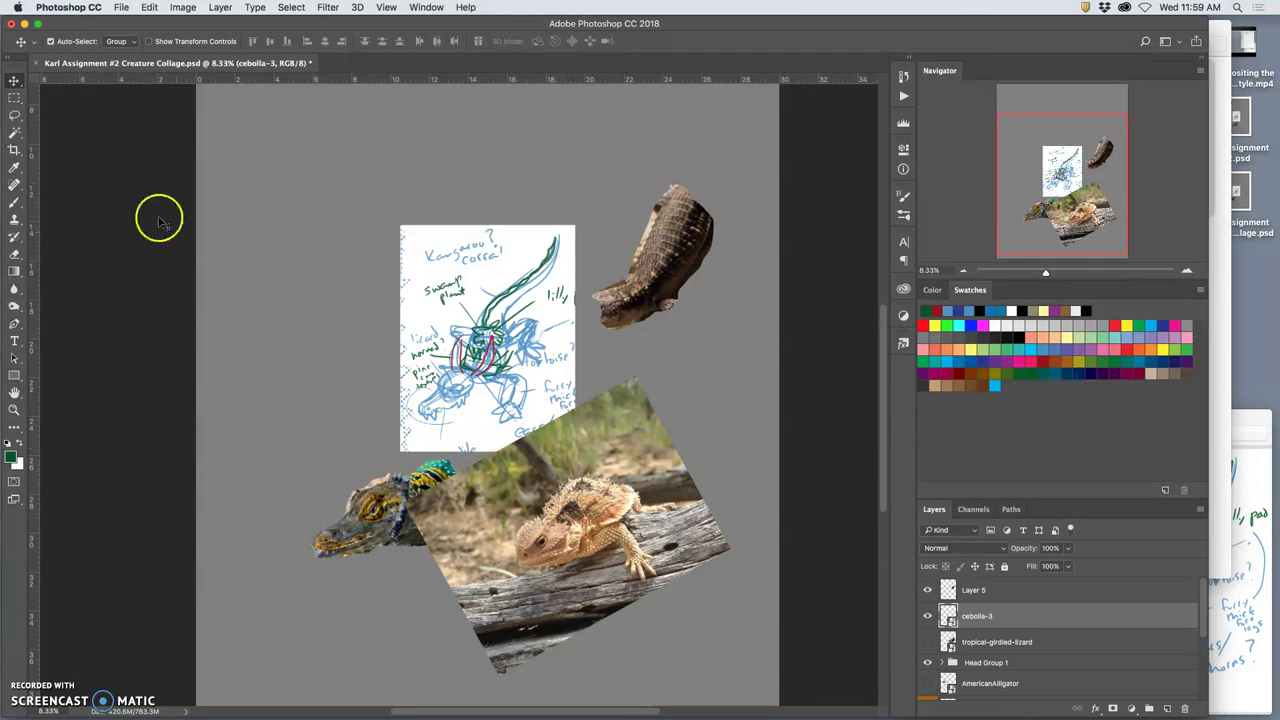
Step: Lasso the horned lizard's torso and front leg, copy them to a new layer and hide the cebolla-3 source layer
{"action": "left_click", "coordinate": [15, 114]}
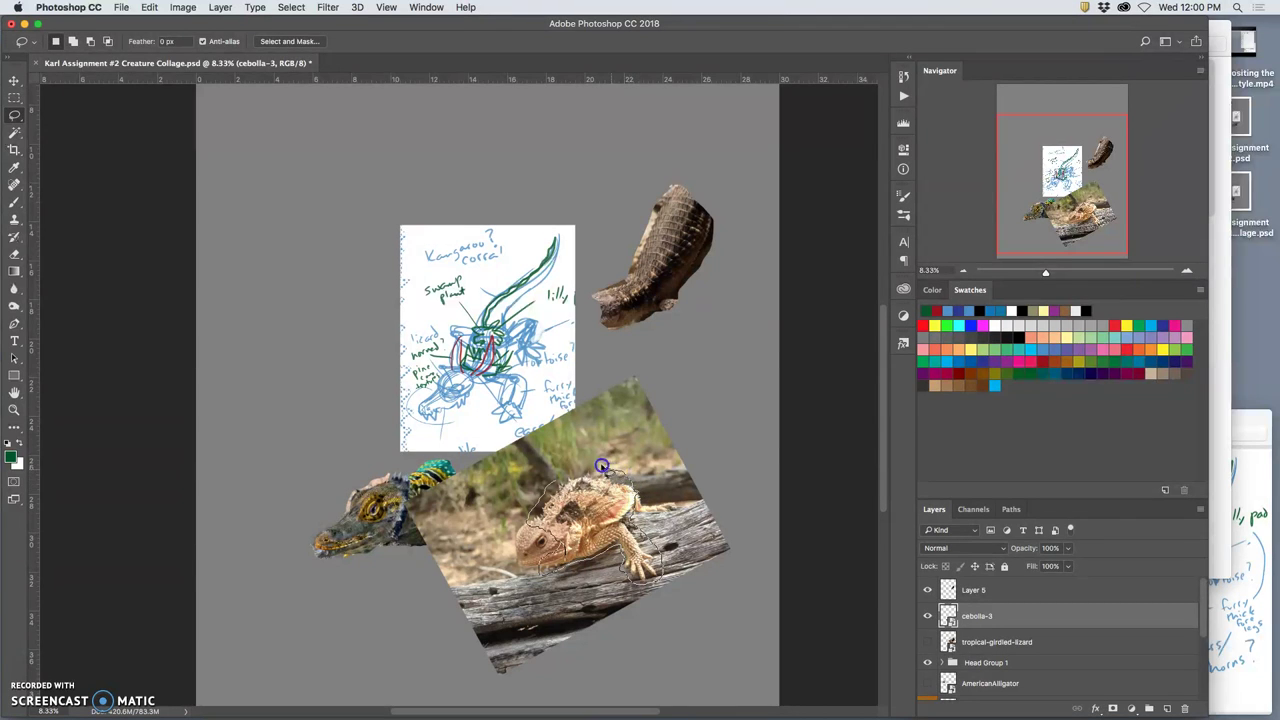
{"action": "key", "text": "super+j"}
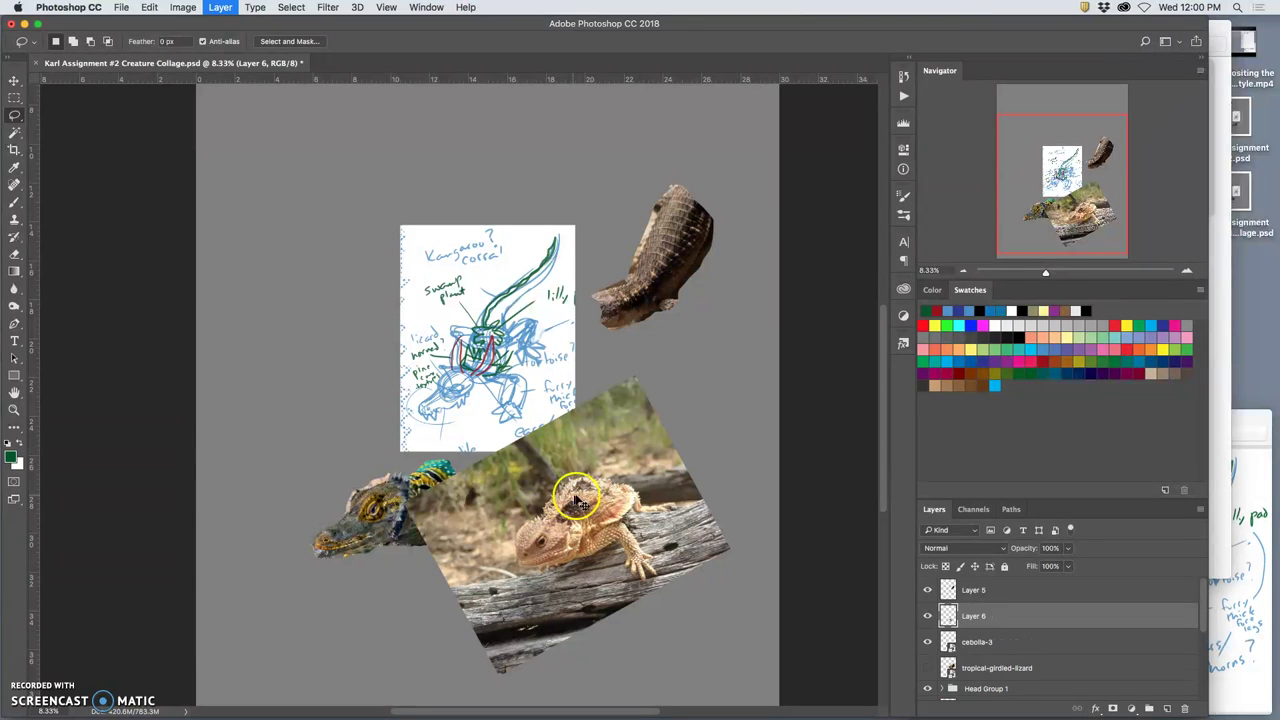
{"action": "left_click", "coordinate": [928, 642]}
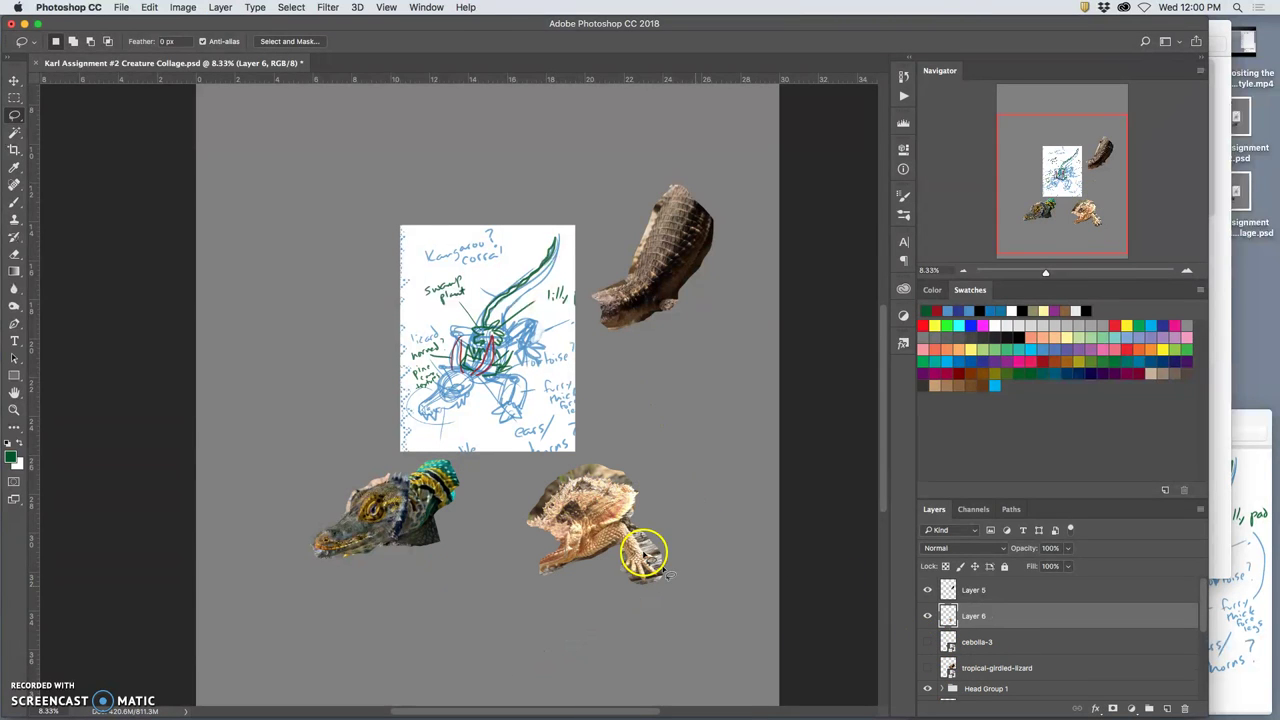
Step: Move the horned lizard cutout onto the girdled lizard body and bring its layer in front of it
{"action": "left_click", "coordinate": [14, 80]}
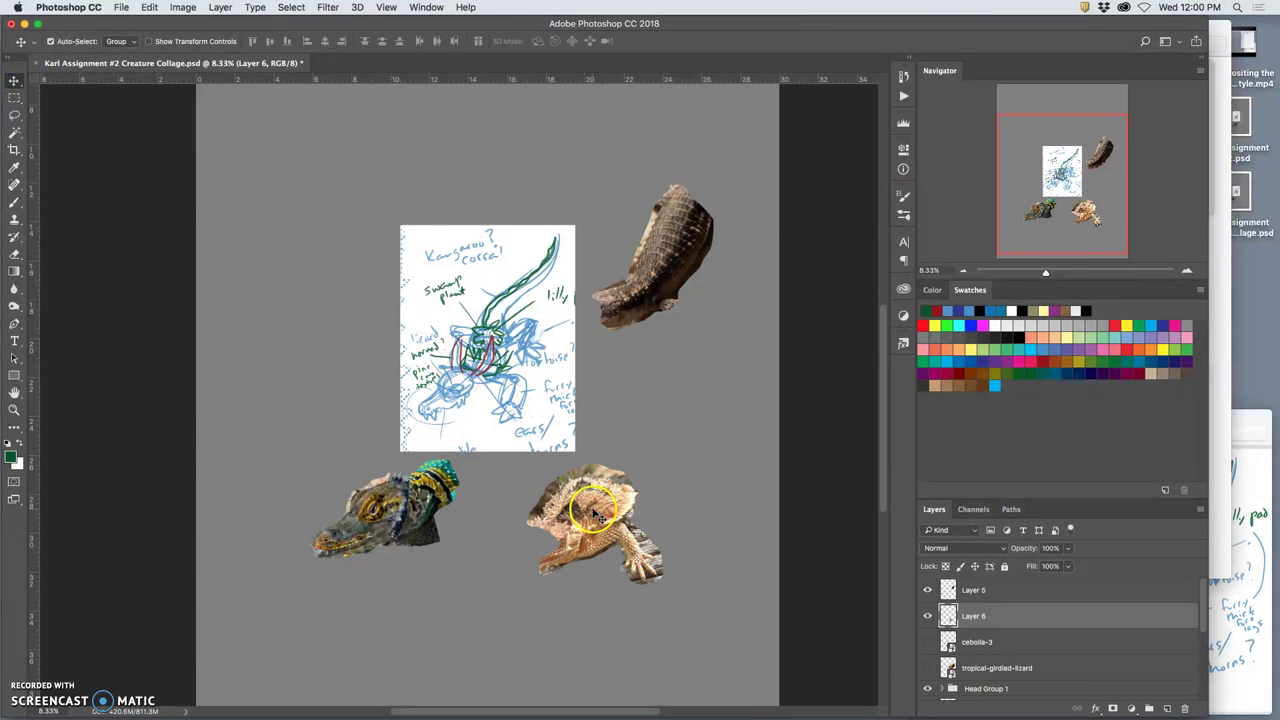
{"action": "left_click_drag", "start_coordinate": [595, 515], "coordinate": [686, 268]}
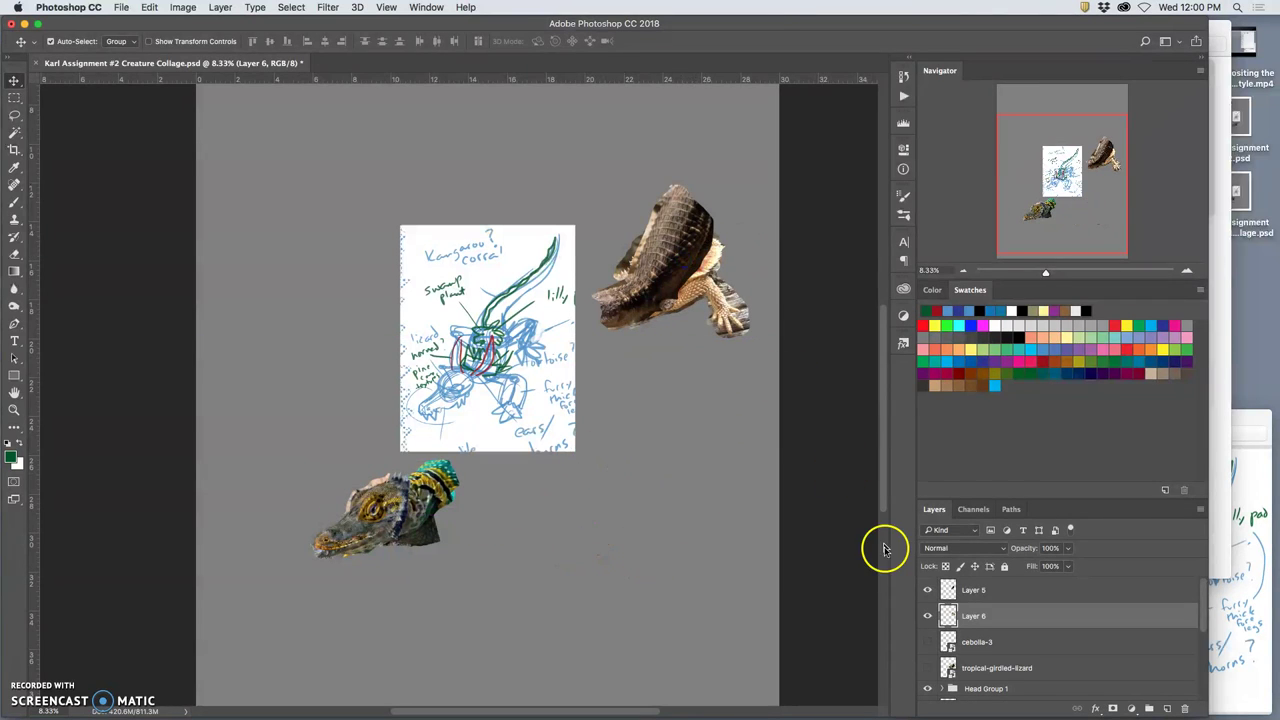
{"action": "key", "text": "super+bracketright"}
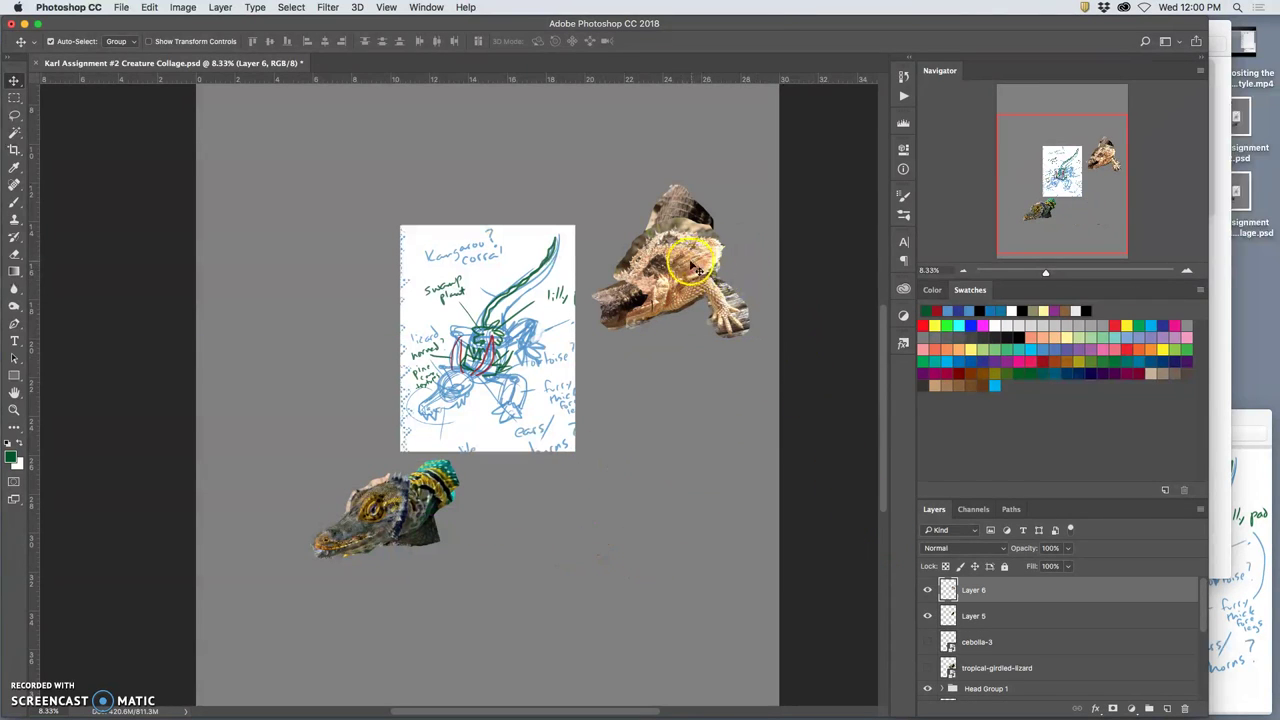
Step: Shift the horned lizard cutout slightly down over the girdled lizard body and lower its layer opacity to 65%
{"action": "left_click_drag", "start_coordinate": [688, 265], "coordinate": [452, 399]}
{"action": "key", "text": "super+plus"}
{"action": "key", "text": "super+plus"}
{"action": "left_click_drag", "start_coordinate": [603, 229], "coordinate": [588, 263]}
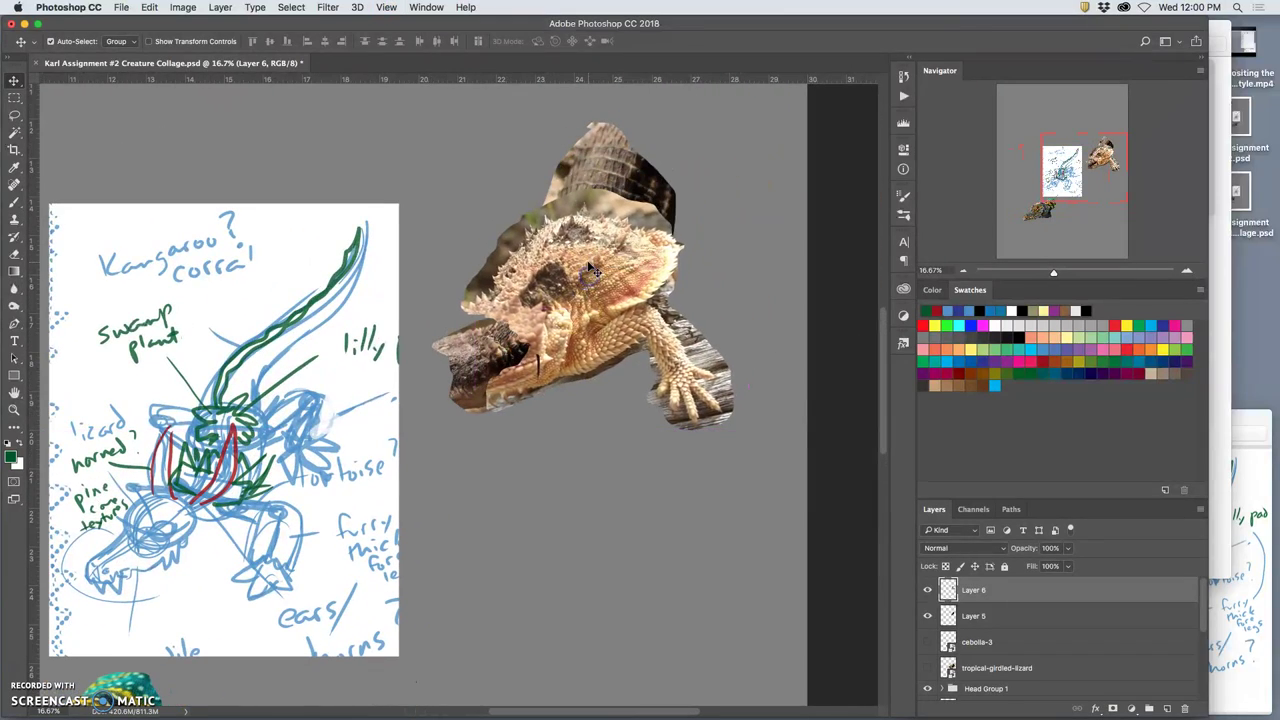
{"action": "left_click", "coordinate": [1067, 548]}
{"action": "left_click_drag", "start_coordinate": [1050, 565], "coordinate": [1046, 565]}
Step: Free-transform the horned lizard cutout to 116.10% scale and -9.00° rotation, repositioning it to line up with the girdled body beneath
{"action": "key", "text": "super+t"}
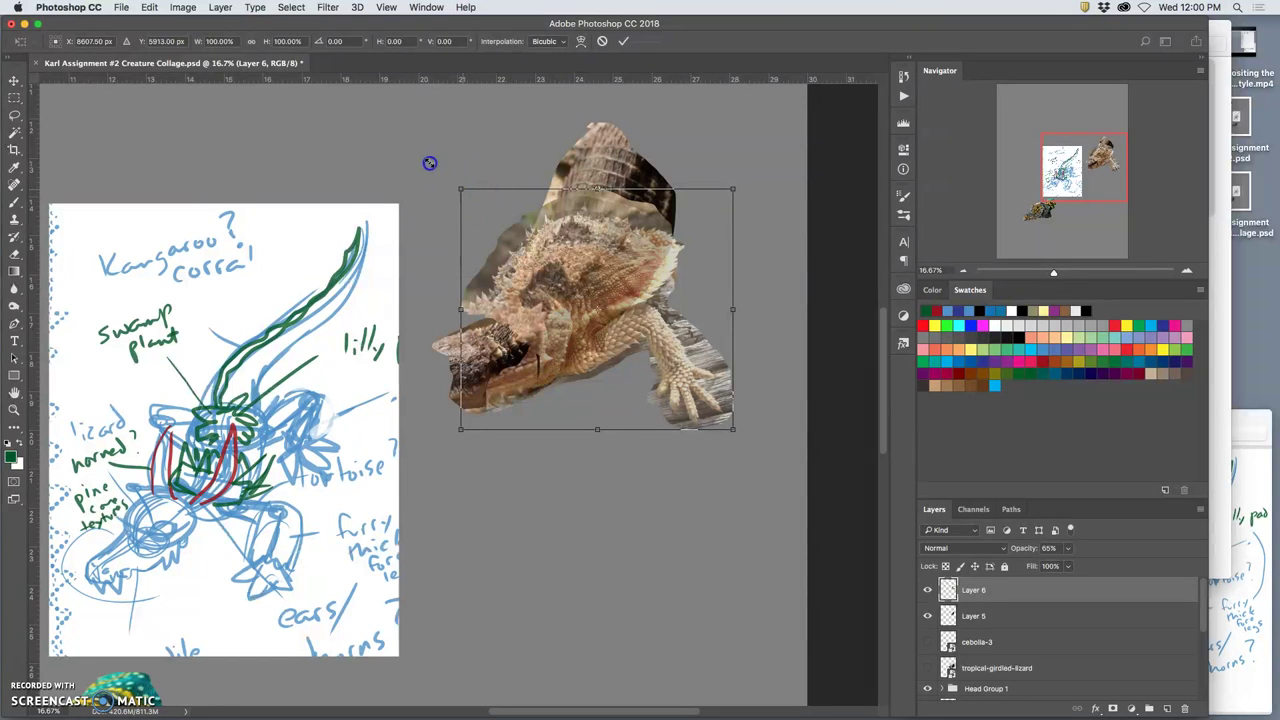
{"action": "left_click_drag", "start_coordinate": [428, 160], "coordinate": [417, 149]}
{"action": "left_click_drag", "start_coordinate": [567, 243], "coordinate": [599, 258]}
{"action": "left_click_drag", "start_coordinate": [777, 151], "coordinate": [762, 120]}
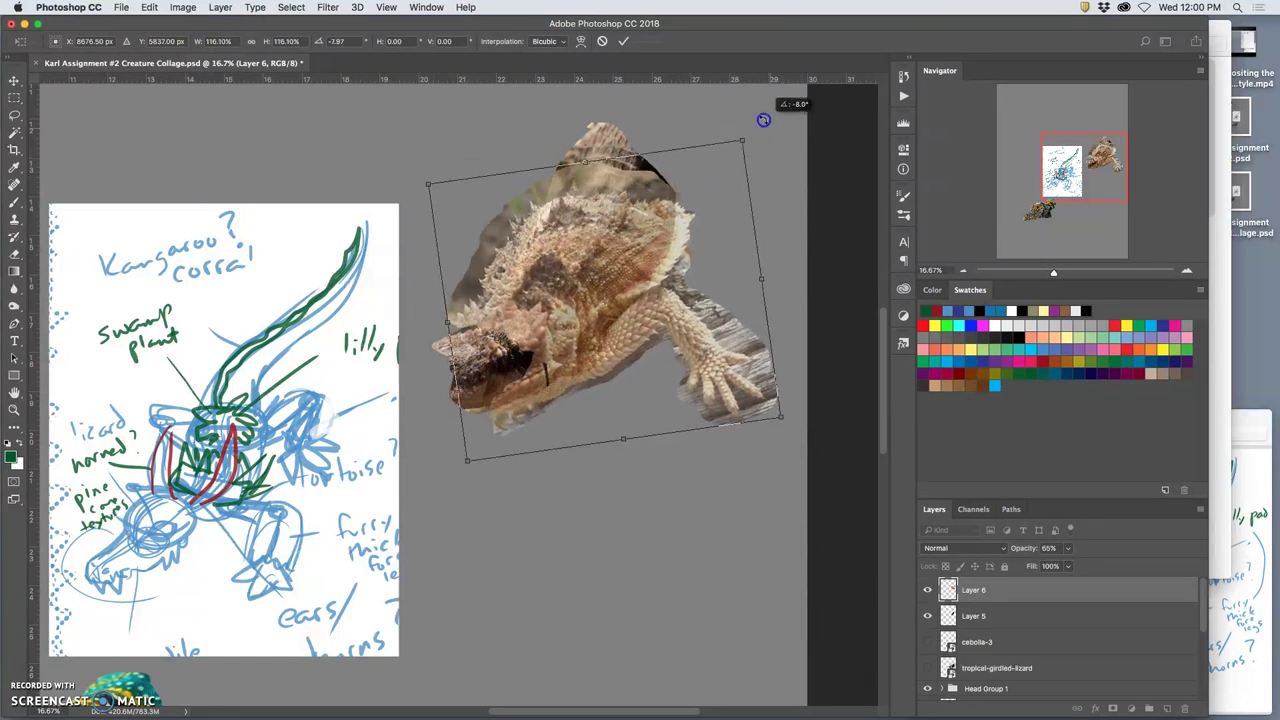
{"action": "mouse_move", "coordinate": [586, 243]}
{"action": "left_mouse_down"}
{"action": "mouse_move", "coordinate": [601, 225]}
{"action": "mouse_move", "coordinate": [604, 235]}
{"action": "left_mouse_up"}
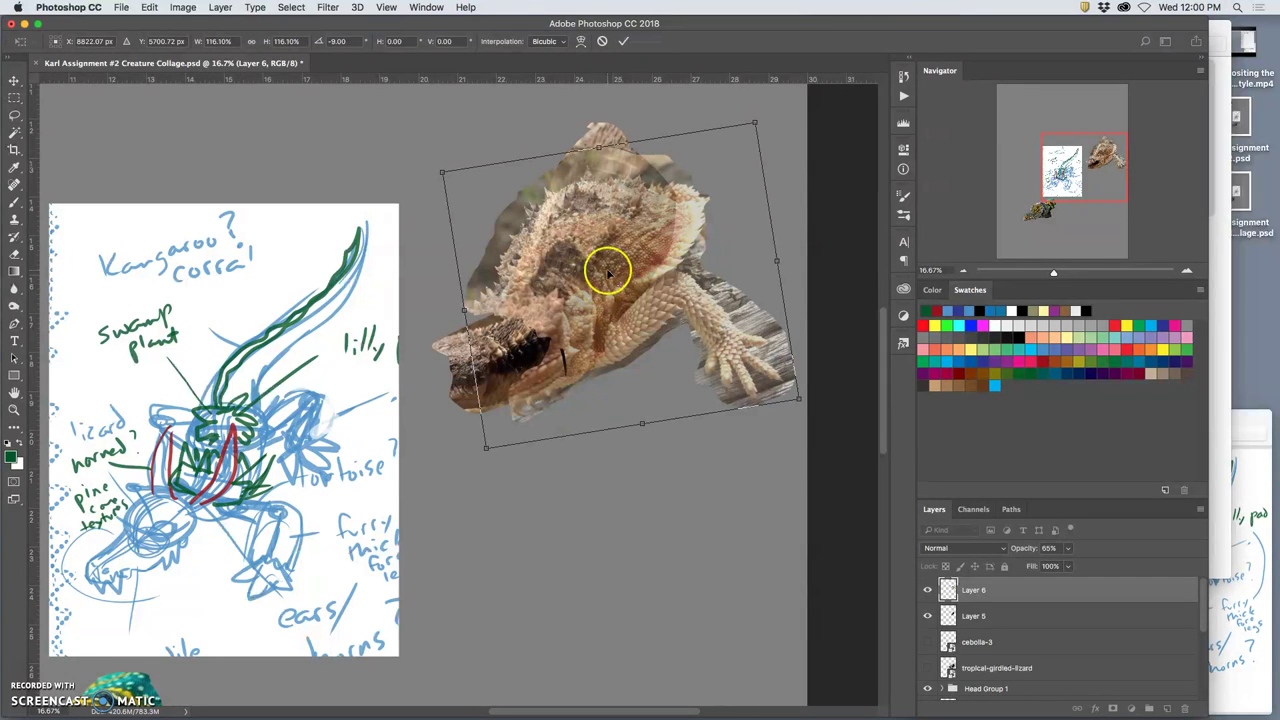
Step: Warp the horned lizard cutout's shoulder, back and front foot to fit the girdled body, and restore the layer's opacity to 100%
{"action": "right_click", "coordinate": [626, 255]}
{"action": "left_click", "coordinate": [674, 348]}
{"action": "right_click", "coordinate": [641, 294]}
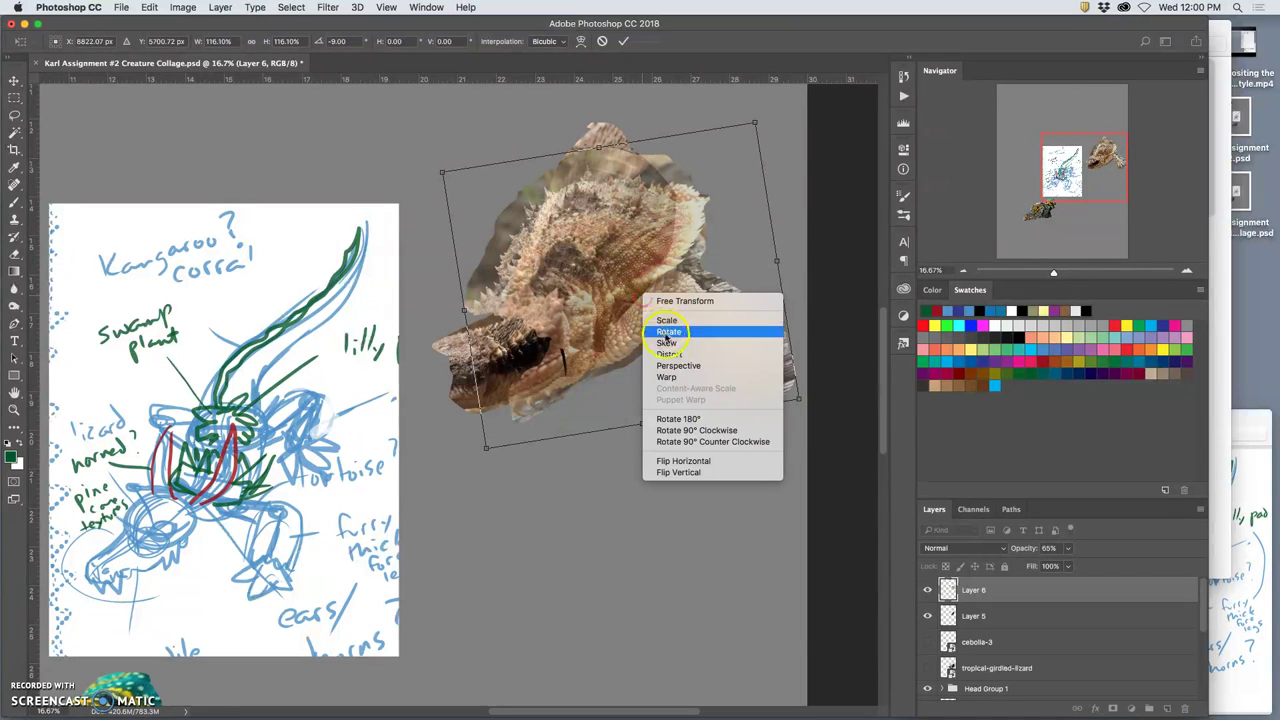
{"action": "left_click", "coordinate": [668, 376]}
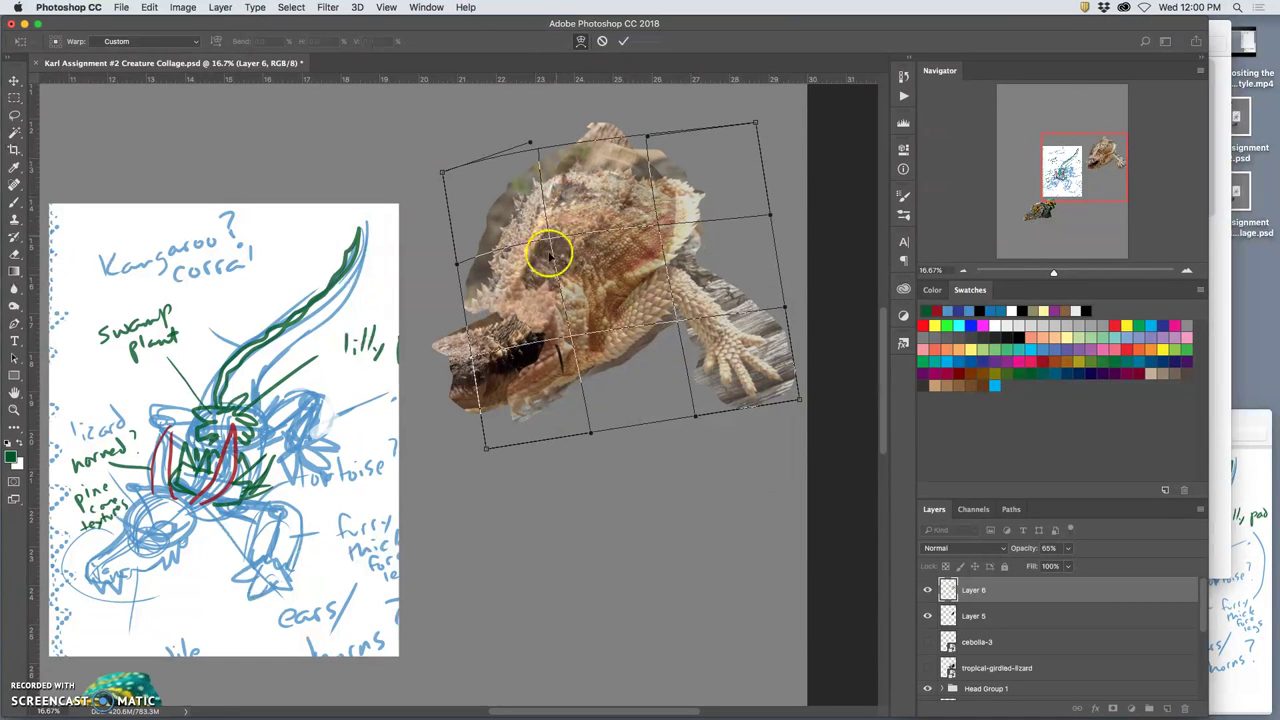
{"action": "left_click_drag", "start_coordinate": [537, 251], "coordinate": [538, 277]}
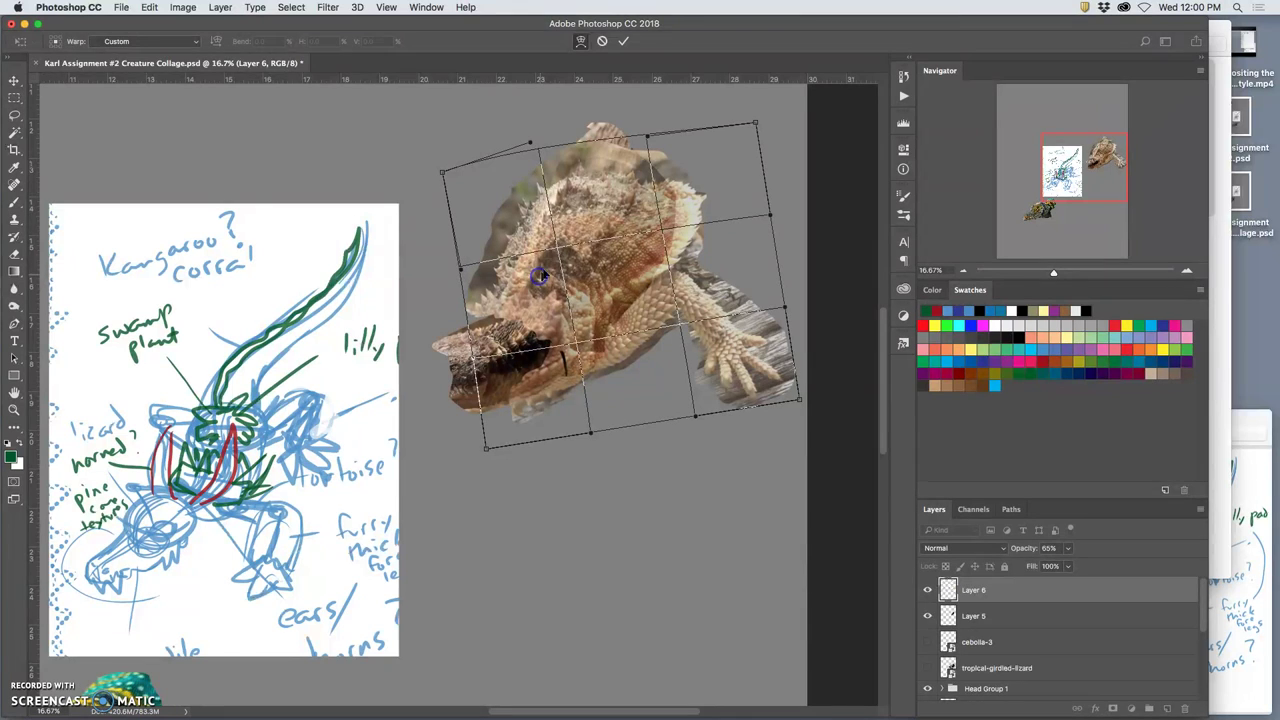
{"action": "left_click_drag", "start_coordinate": [628, 177], "coordinate": [628, 173]}
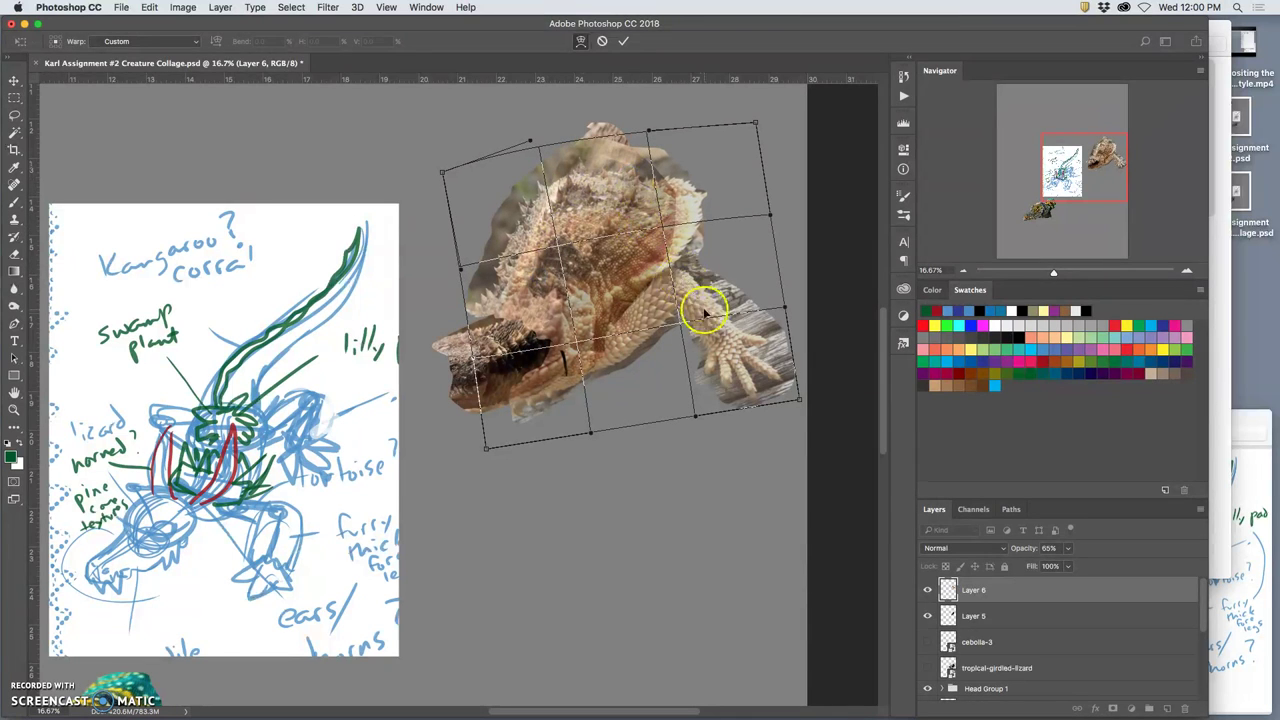
{"action": "left_click_drag", "start_coordinate": [775, 373], "coordinate": [761, 381]}
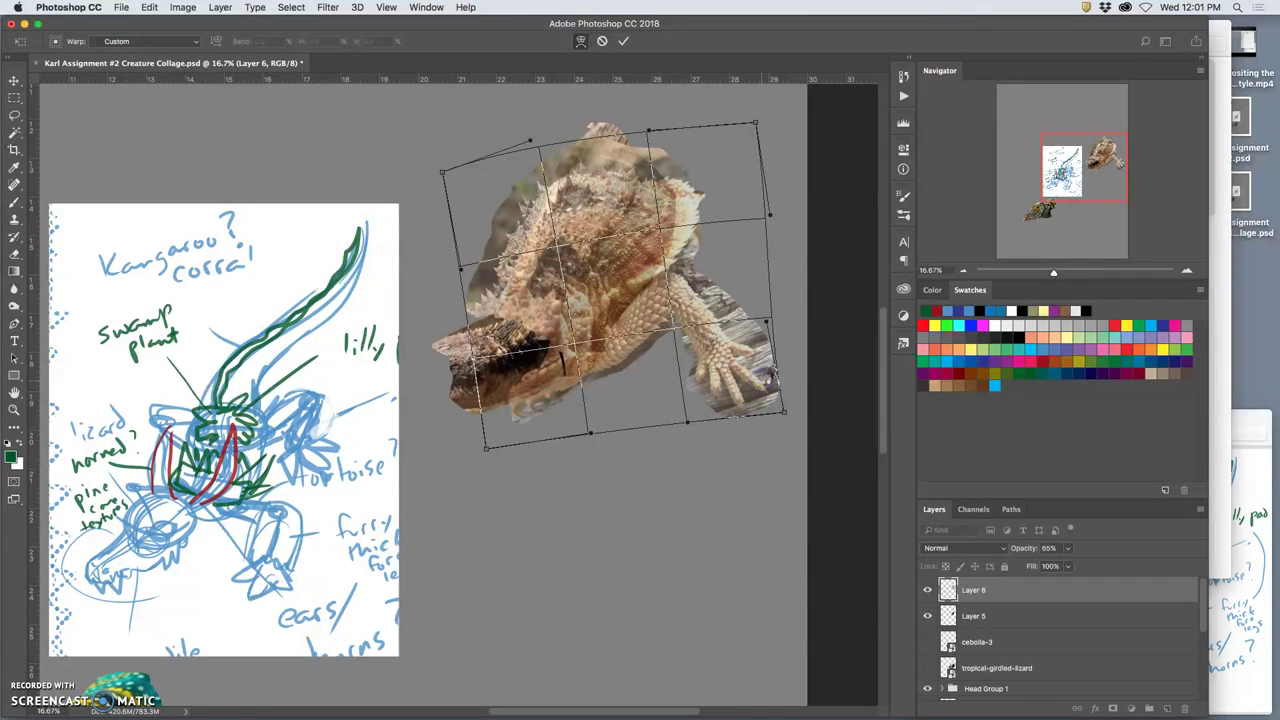
{"action": "key", "text": "Return"}
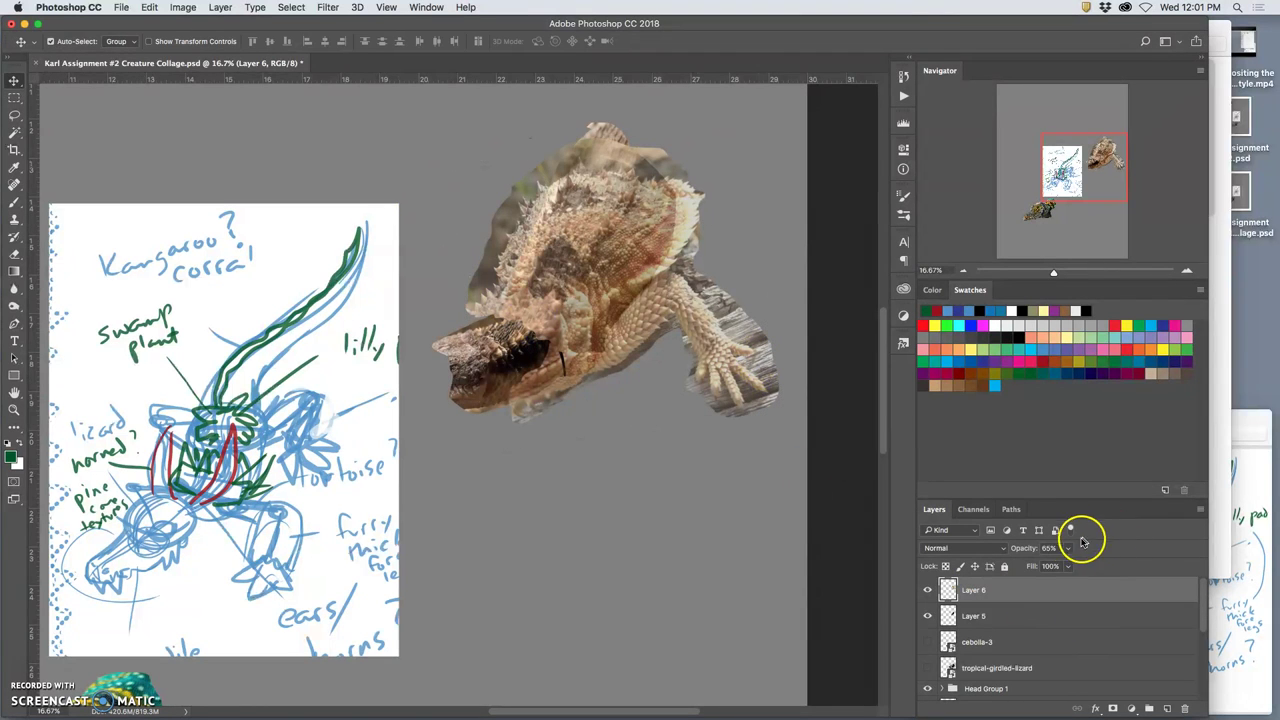
{"action": "left_click", "coordinate": [1068, 549]}
{"action": "left_click_drag", "start_coordinate": [1068, 568], "coordinate": [1128, 563]}
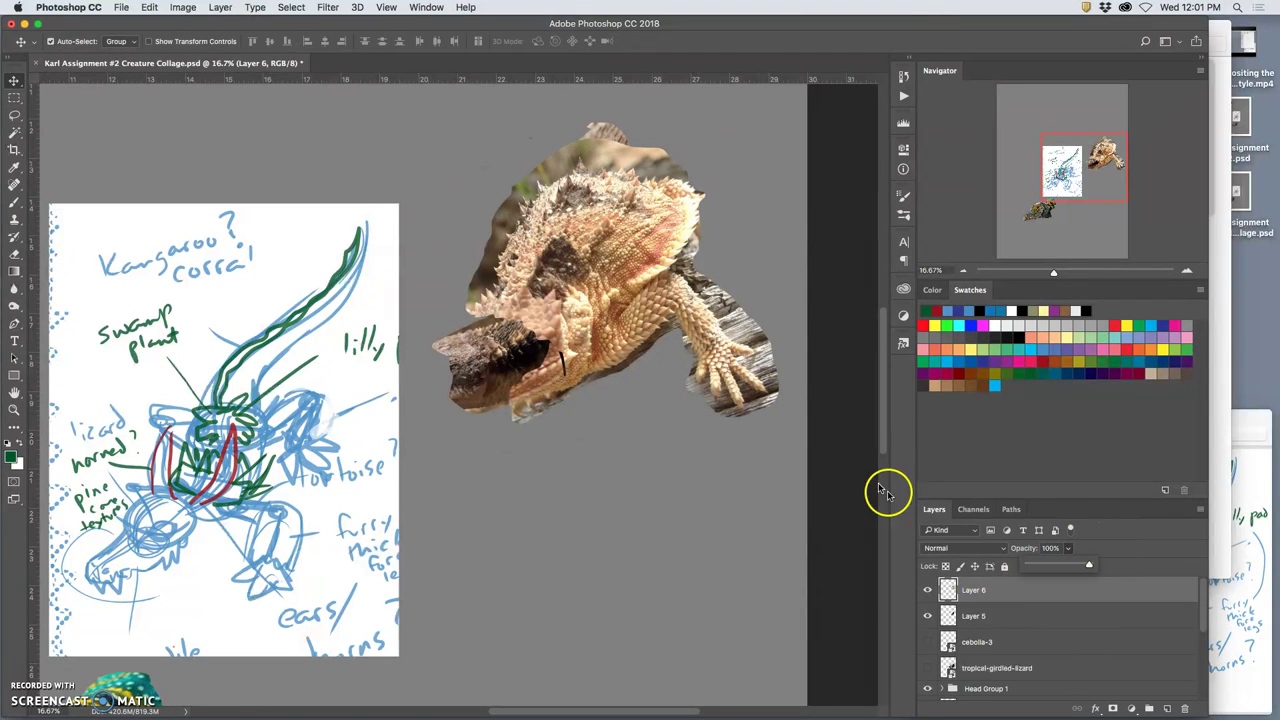
Step: Darken the horned lizard cutout with Levels, setting the midtone input to 0.73 and the white output level to about 213
{"action": "left_click", "coordinate": [182, 7]}
{"action": "mouse_move", "coordinate": [210, 43]}
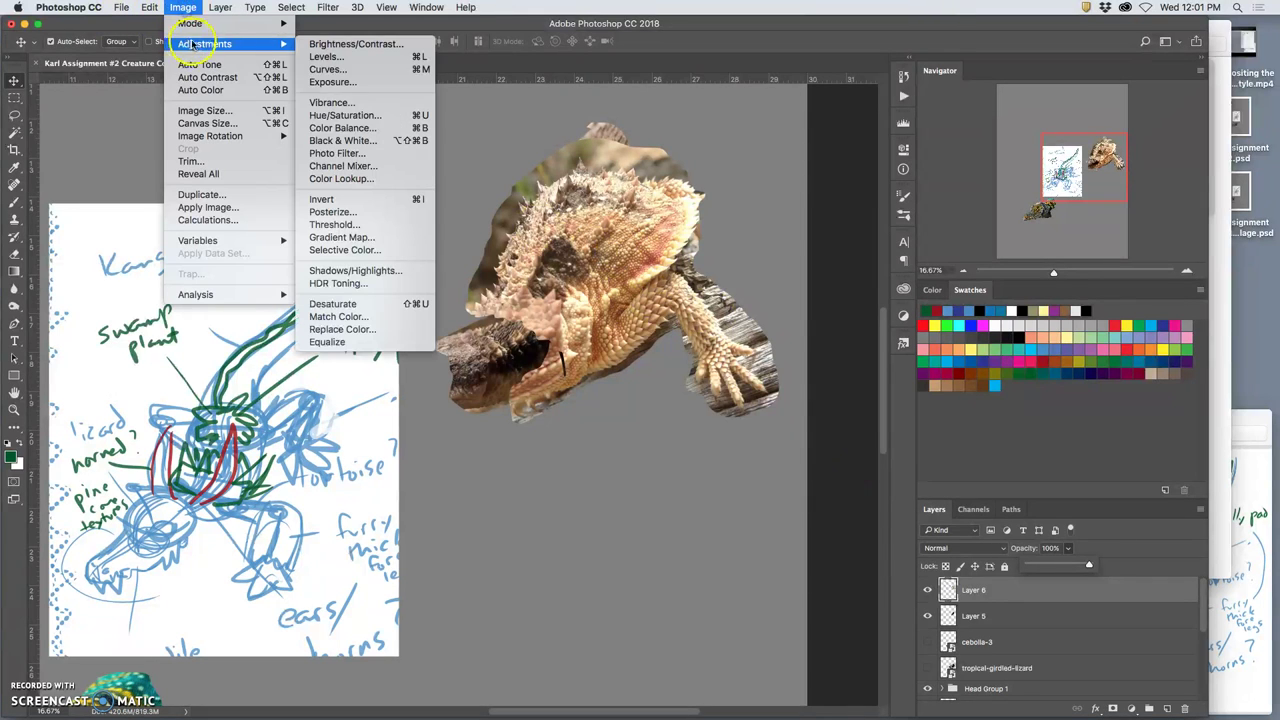
{"action": "left_click", "coordinate": [343, 57]}
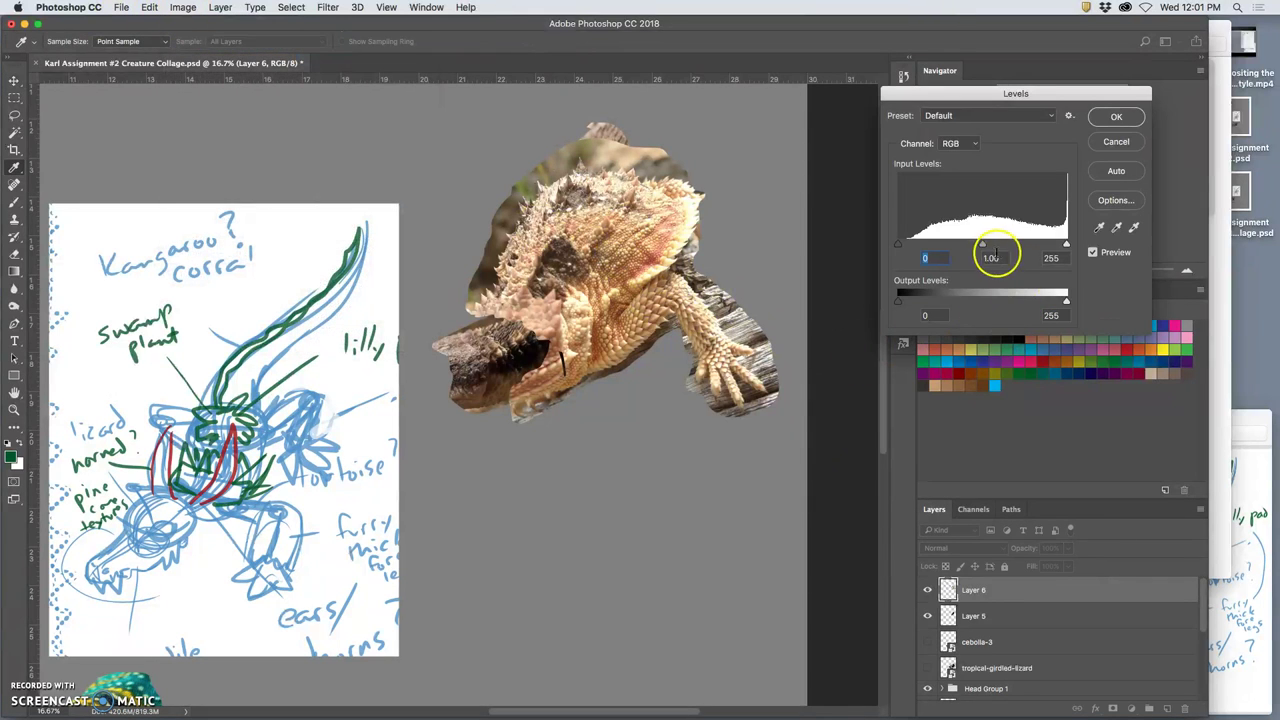
{"action": "left_click_drag", "start_coordinate": [982, 245], "coordinate": [1007, 243]}
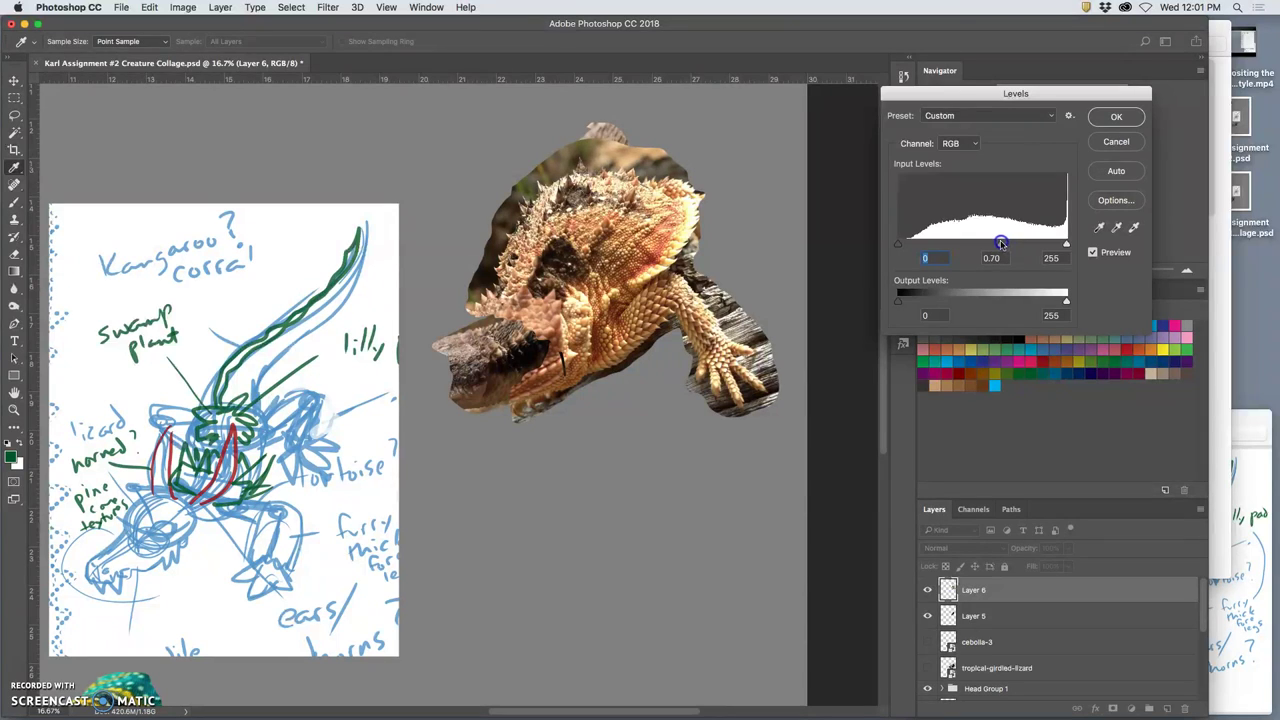
{"action": "left_click_drag", "start_coordinate": [1059, 301], "coordinate": [1040, 300]}
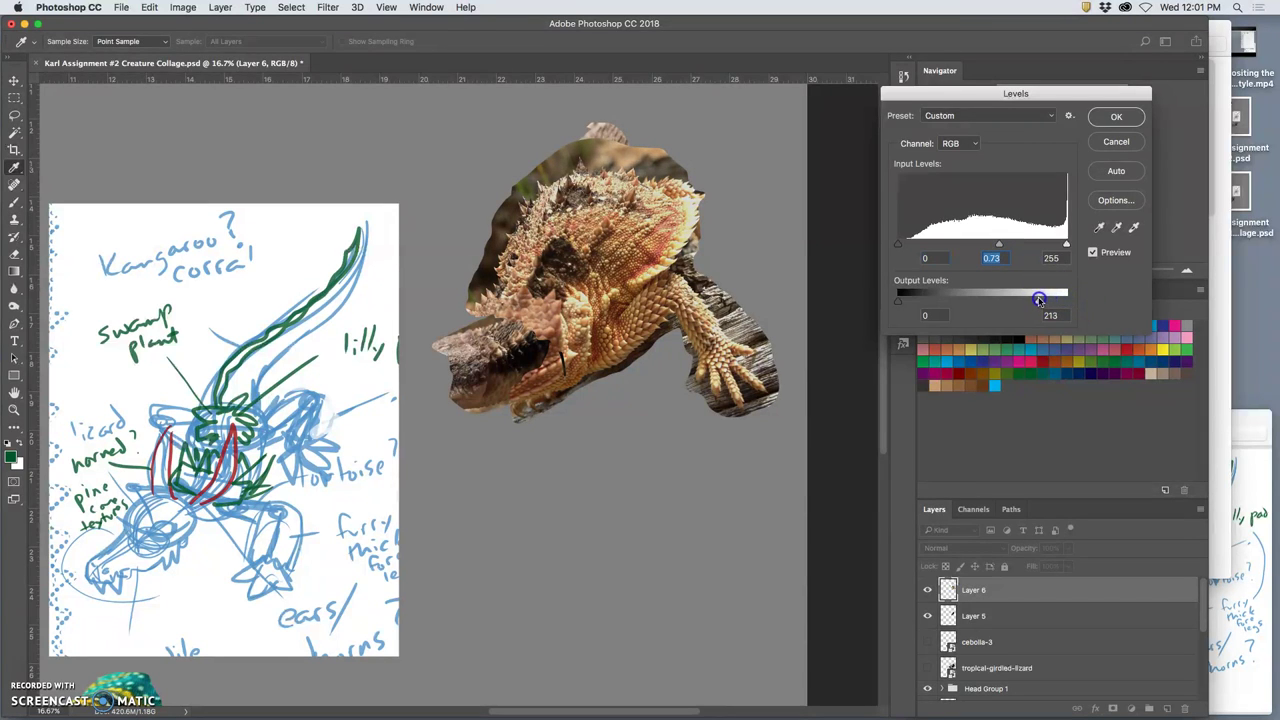
{"action": "left_click", "coordinate": [1116, 116]}
Step: Reduce the horned lizard cutout's saturation to about -27 with Hue/Saturation
{"action": "left_click", "coordinate": [183, 8]}
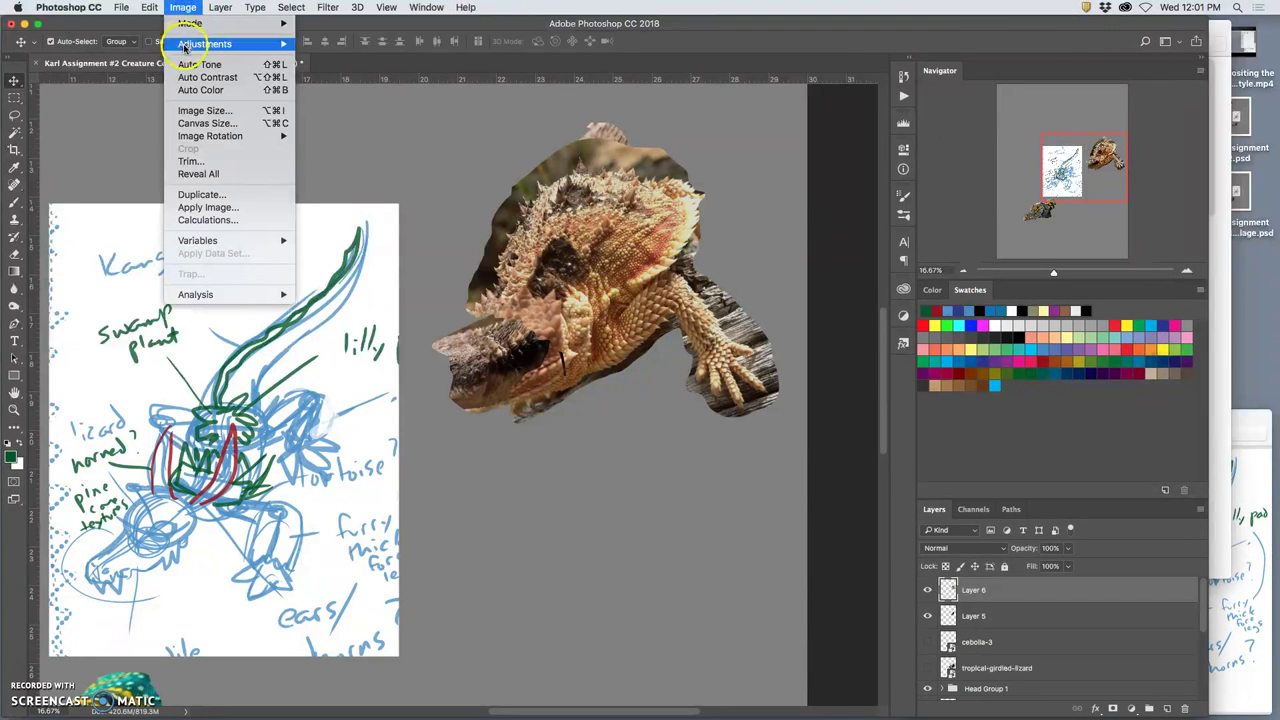
{"action": "mouse_move", "coordinate": [215, 44]}
{"action": "left_click", "coordinate": [345, 116]}
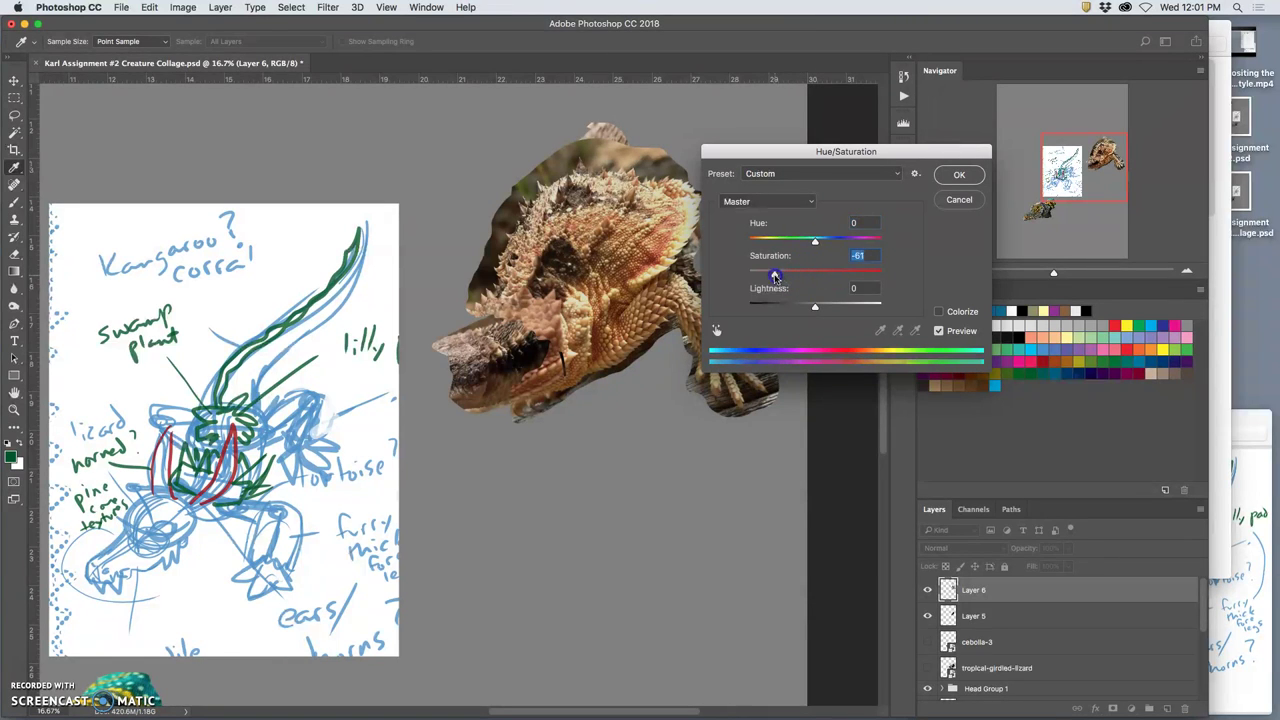
{"action": "left_click_drag", "start_coordinate": [810, 274], "coordinate": [806, 274]}
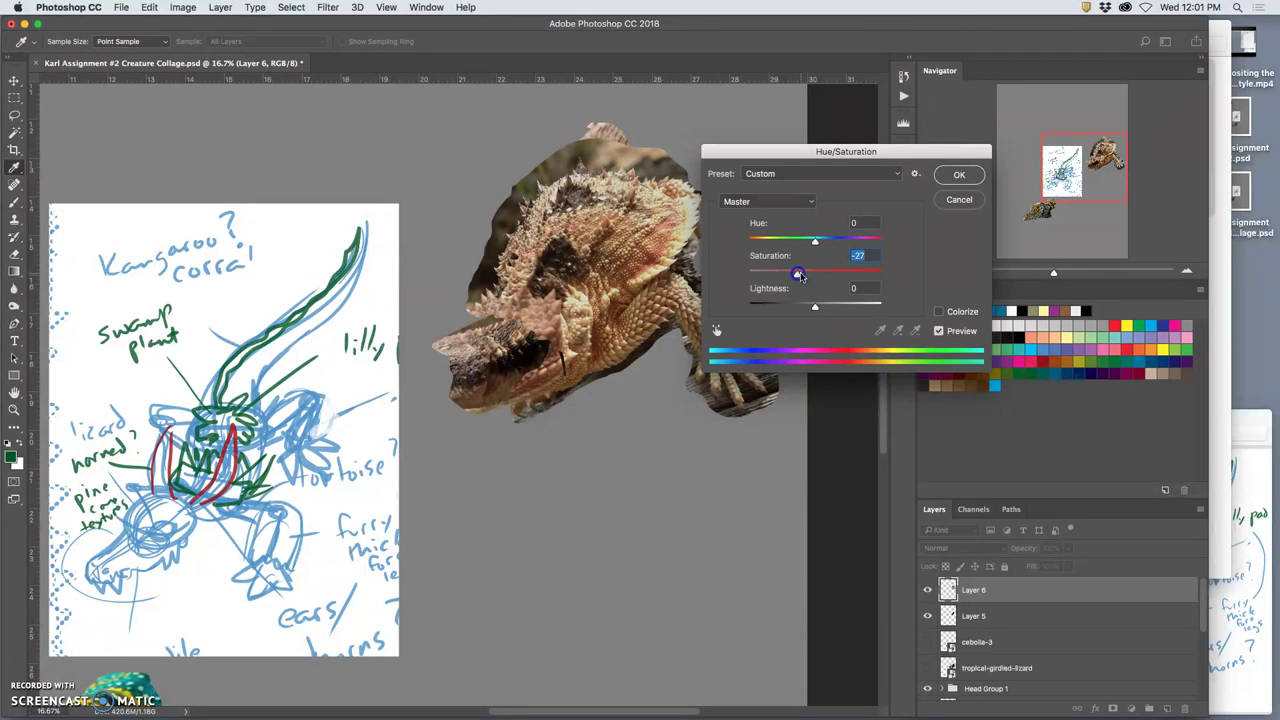
{"action": "left_click_drag", "start_coordinate": [799, 274], "coordinate": [800, 277]}
{"action": "left_click", "coordinate": [956, 182]}
Step: Open the Color Balance adjustment for the horned lizard cutout
{"action": "left_click", "coordinate": [188, 8]}
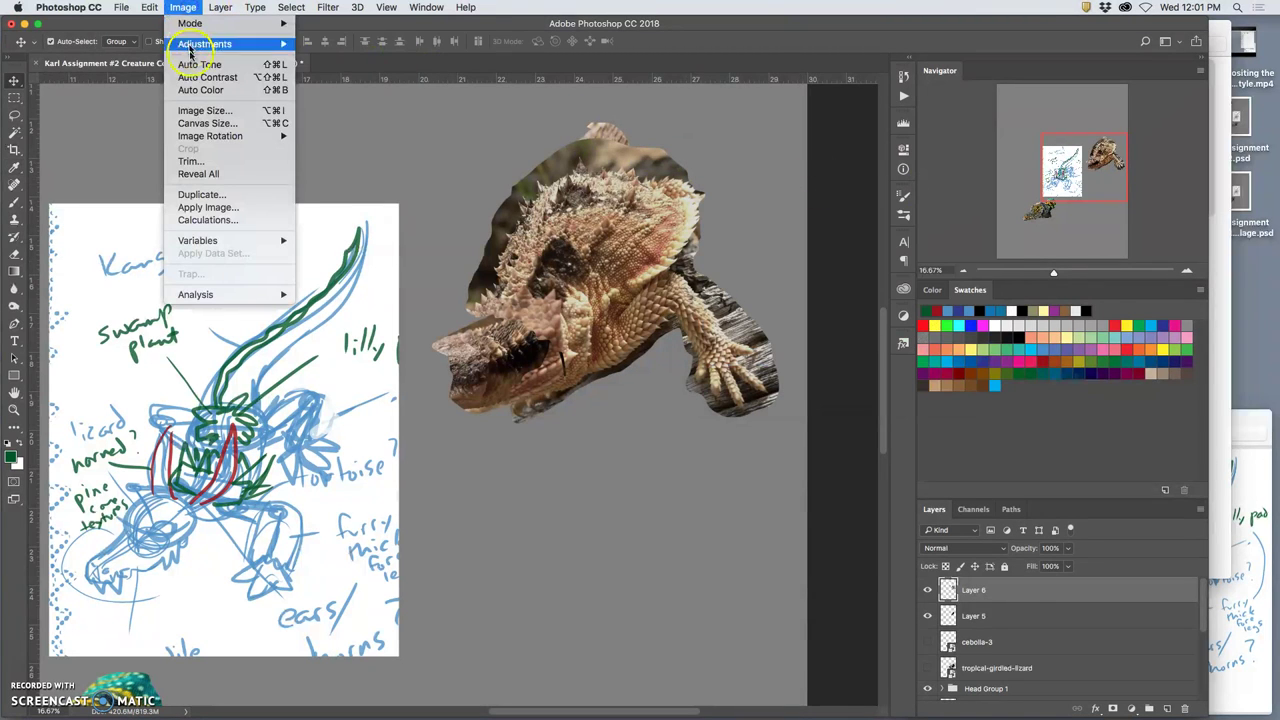
{"action": "mouse_move", "coordinate": [203, 44]}
{"action": "left_click", "coordinate": [341, 128]}
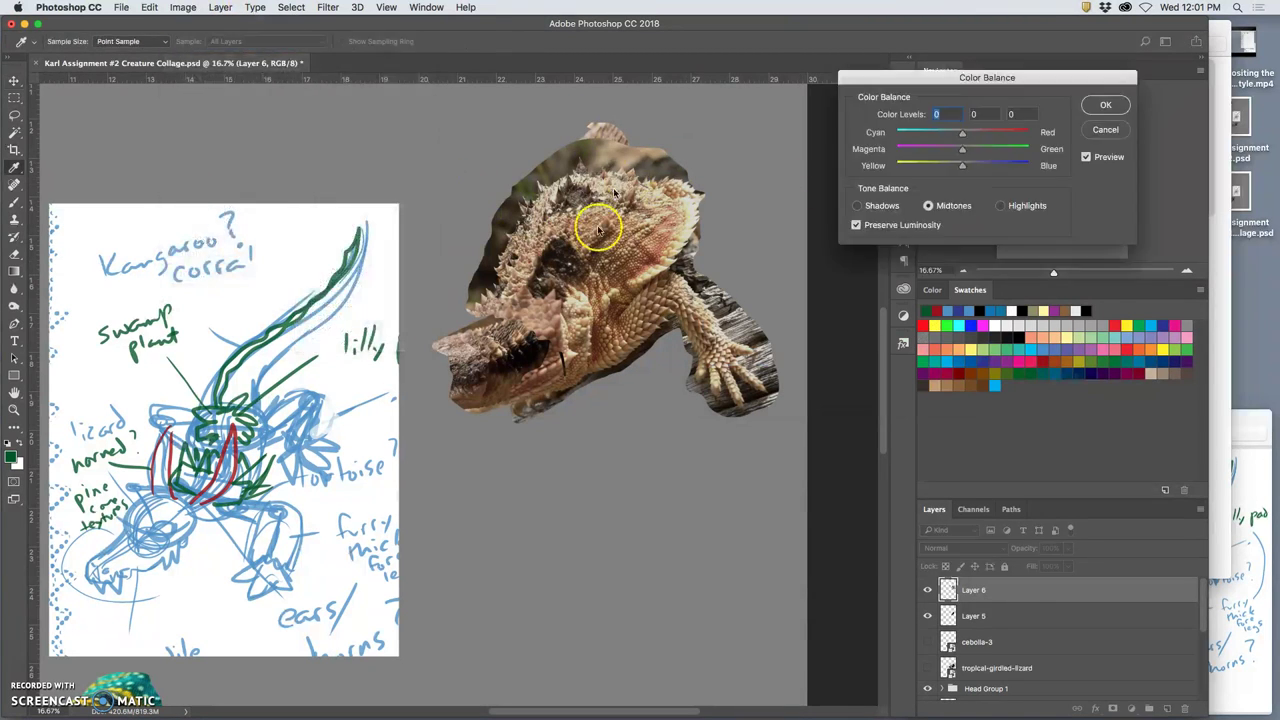